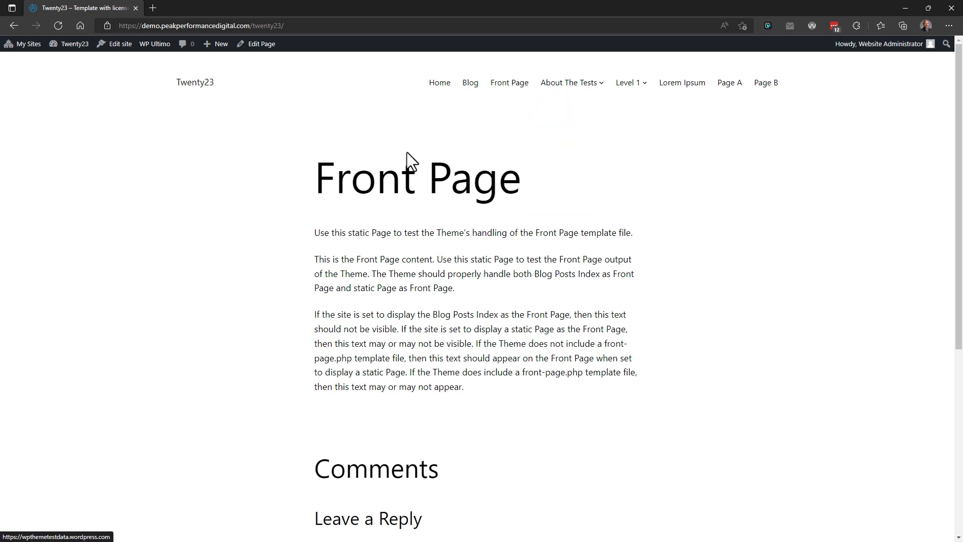
Zoom the web page to 400% and open its collapsed navigation menu
scroll(406, 158, "up", 6)
scroll(406, 158, "up", 2)
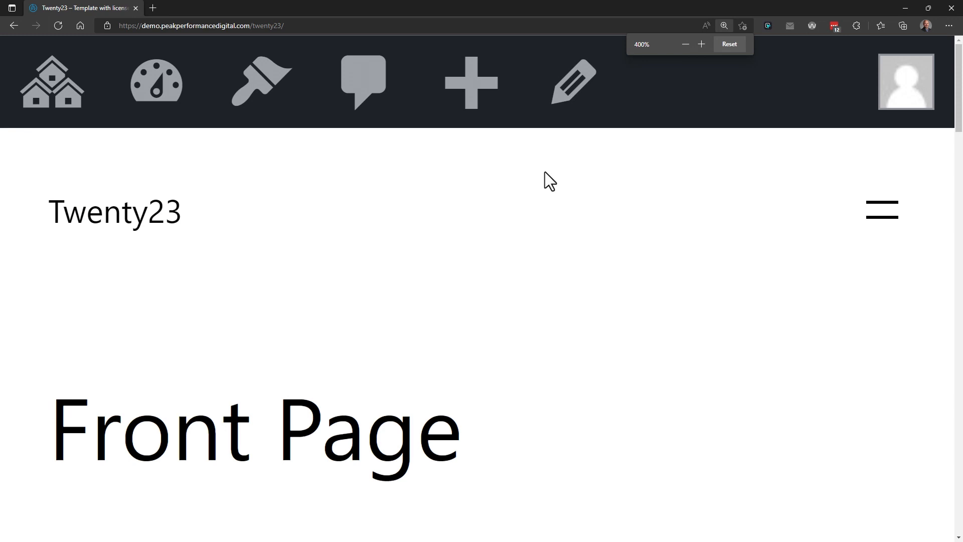
left_click(885, 216)
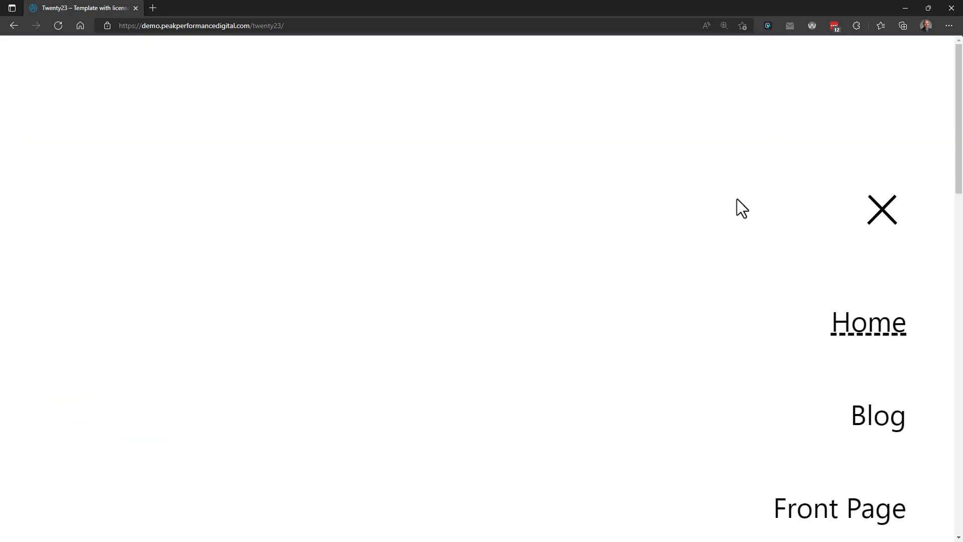
Examine the links and nested submenu levels in the enlarged navigation menu, and close the menu
scroll(736, 199, "down", 5)
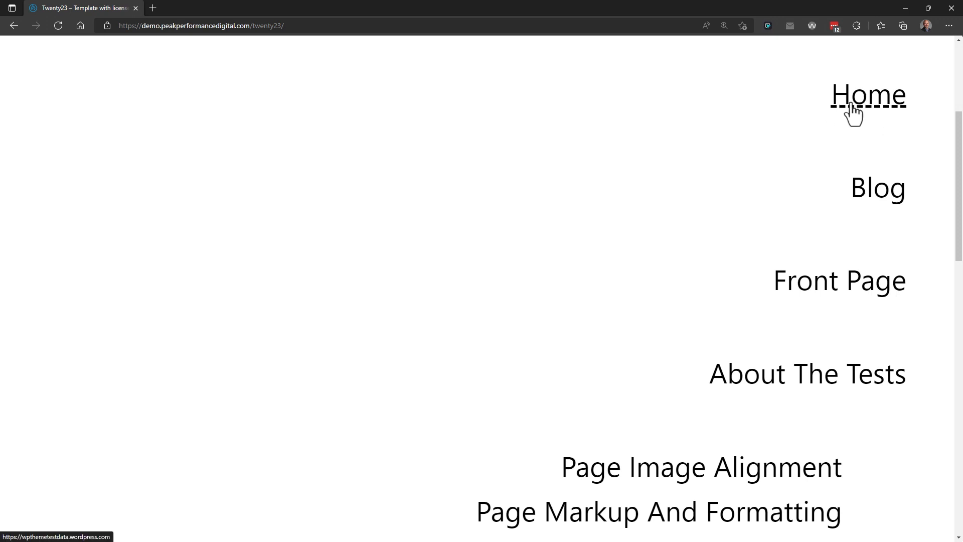
key("Tab")
key("shift+Tab")
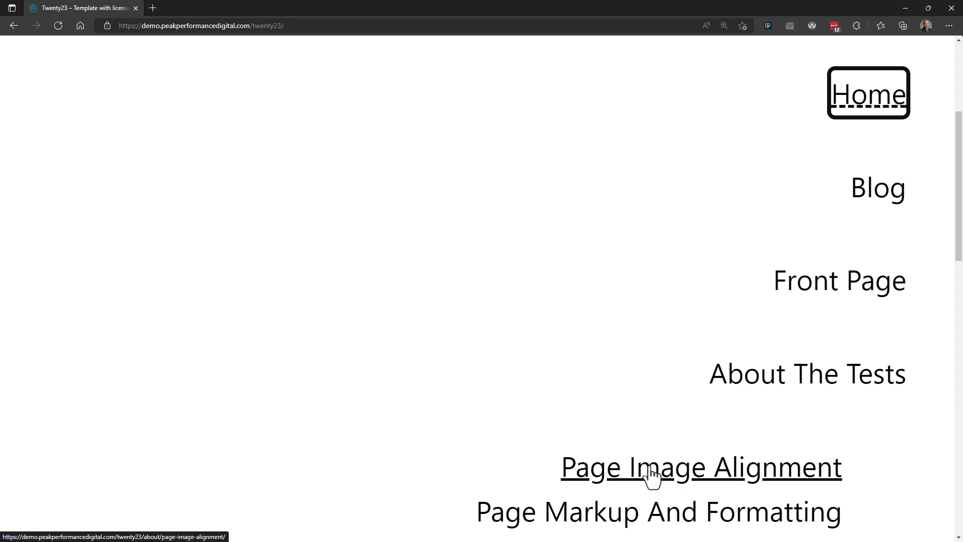
scroll(663, 363, "down", 5)
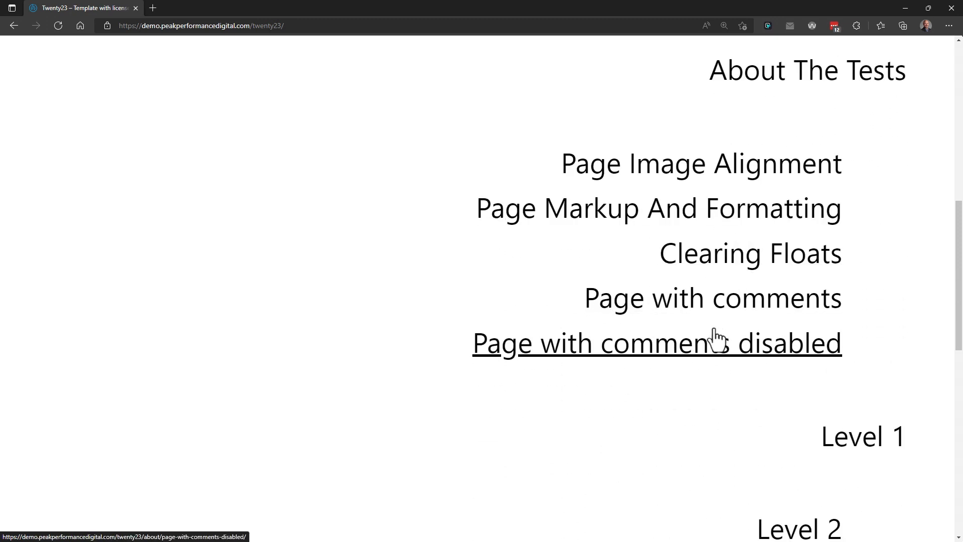
scroll(718, 338, "down", 3)
scroll(716, 340, "down", 4)
scroll(714, 337, "up", 1)
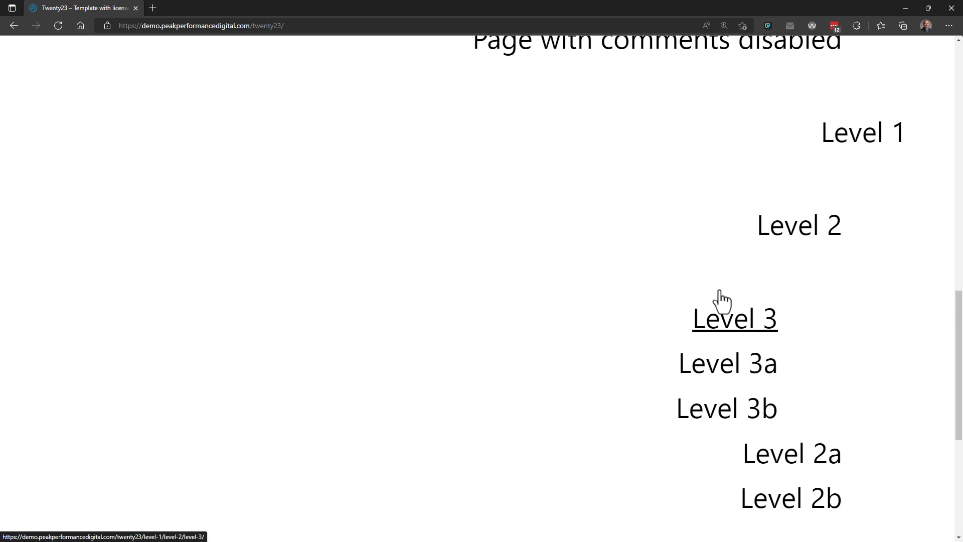
scroll(657, 190, "down", 1)
scroll(706, 187, "down", 4)
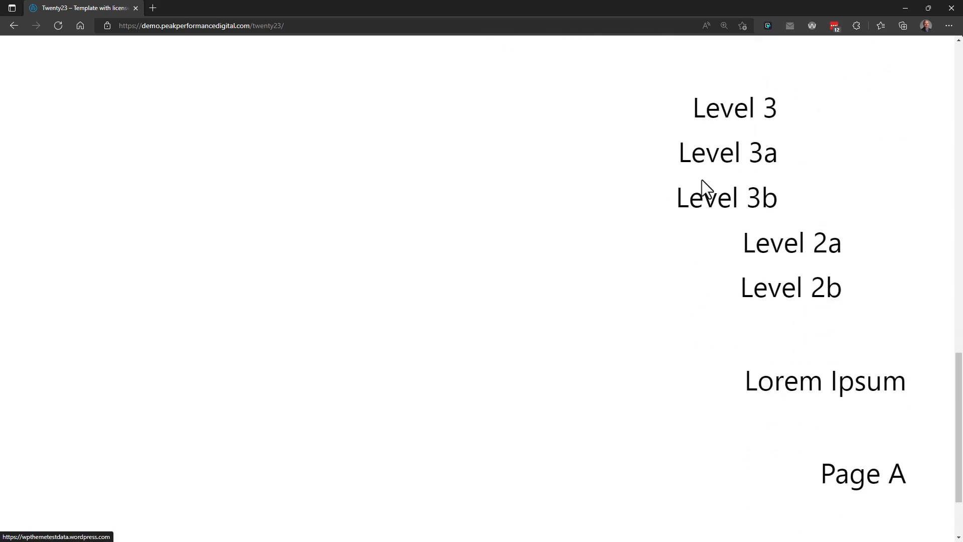
scroll(702, 185, "up", 18)
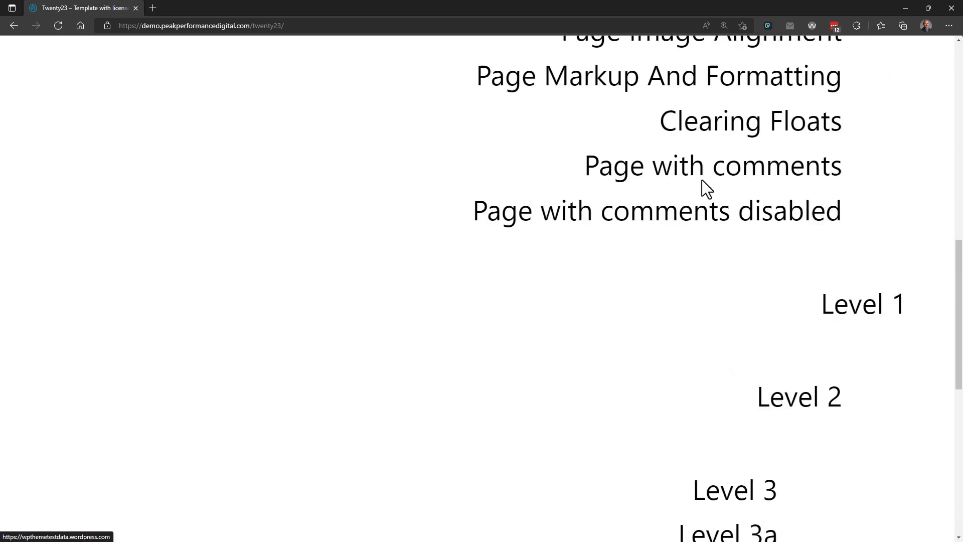
left_click(883, 211)
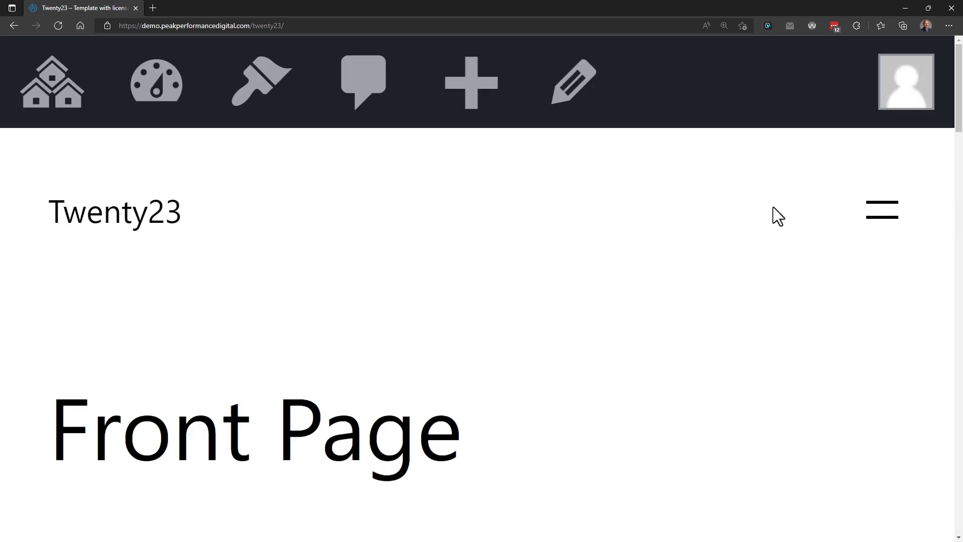
Return the page zoom to 100%
key("ctrl+minus")
key("ctrl+minus")
key("ctrl+minus")
key("ctrl+minus")
key("ctrl+minus")
key("ctrl+minus")
key("ctrl+minus")
key("ctrl+minus")
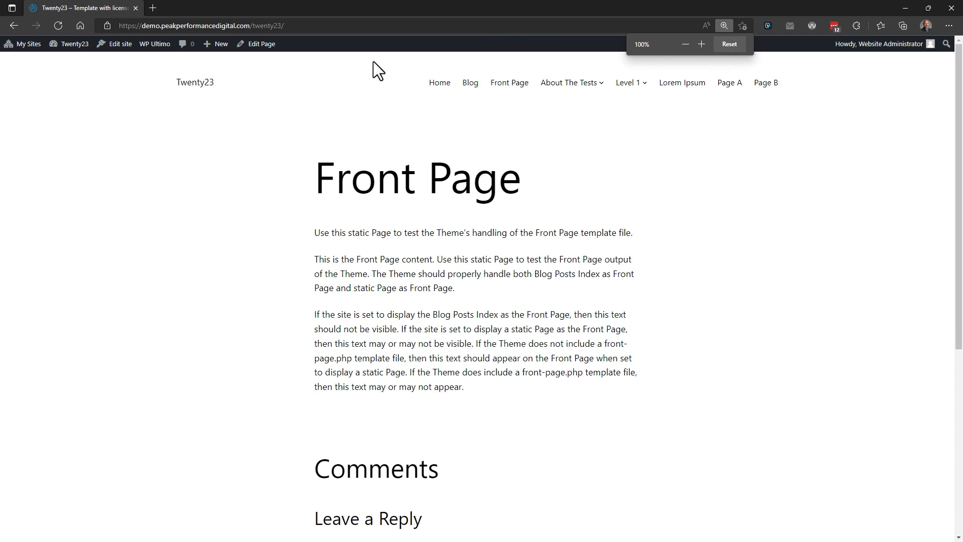
Move keyboard focus from the address bar through the browser controls to the My Sites link in the admin bar
left_click(396, 25)
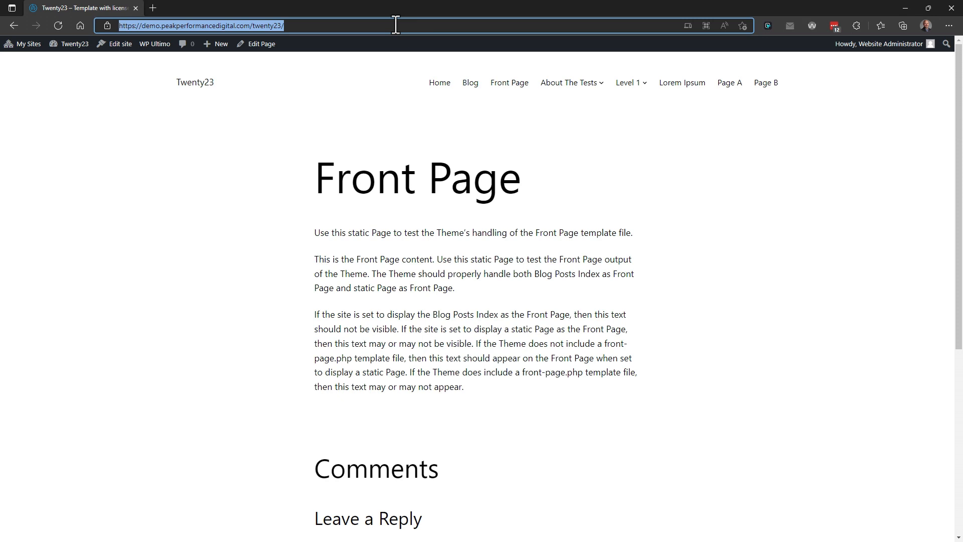
key("Tab")
key("Tab")
key("Tab")
key("Tab")
key("Tab")
key("Tab")
key("Tab")
key("Tab")
key("Tab")
key("Tab")
key("Tab")
key("Tab")
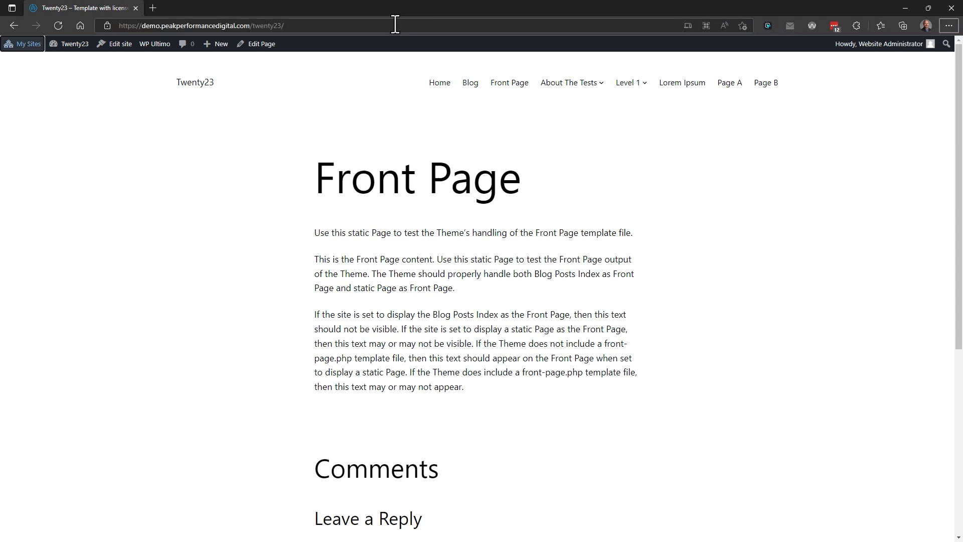
Move keyboard focus through the admin bar links to the Skip to content link and activate it
key("Tab")
key("Tab")
key("Tab")
key("Tab")
key("Tab")
key("Tab")
key("Tab")
key("Tab")
key("Tab")
key("Tab")
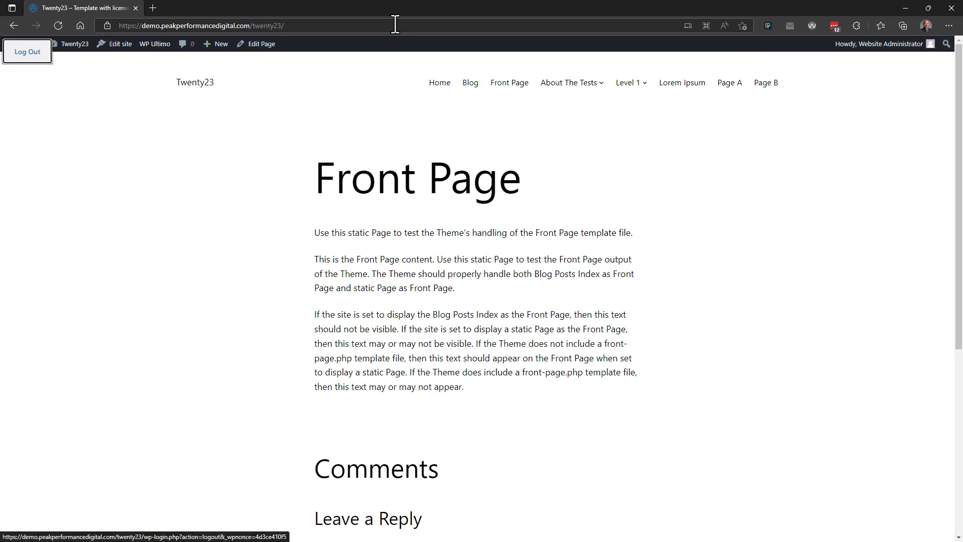
key("Tab")
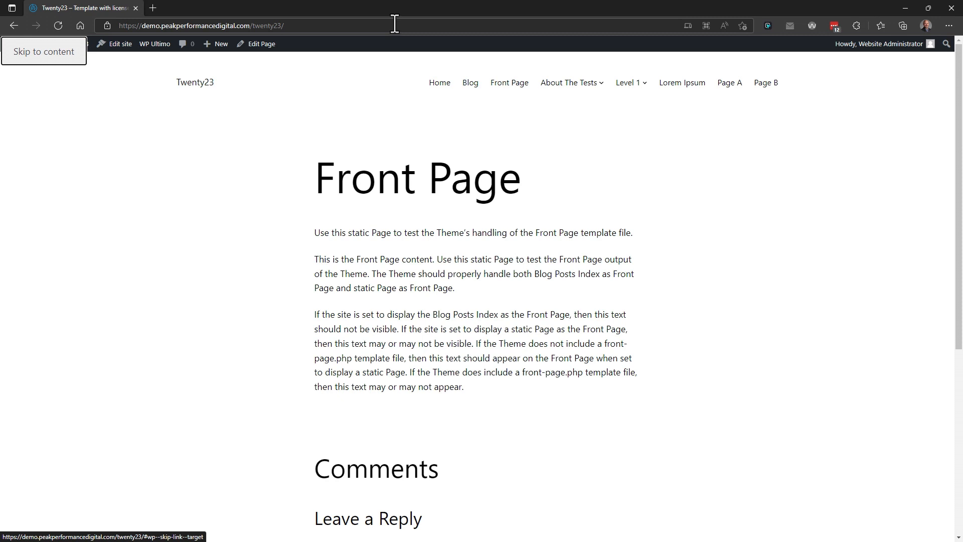
key("Return")
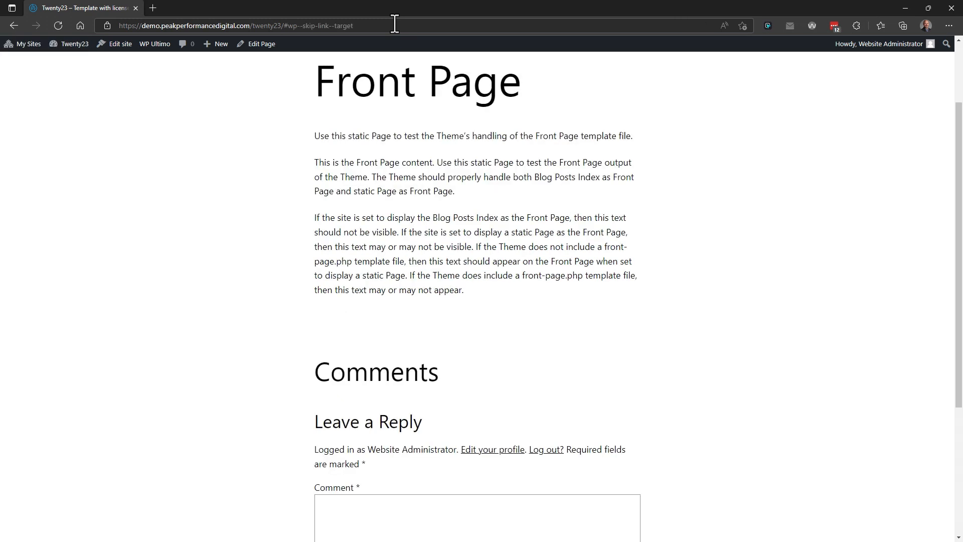
Move keyboard focus backwards through the site navigation to the Skip to content link
key("shift+Tab")
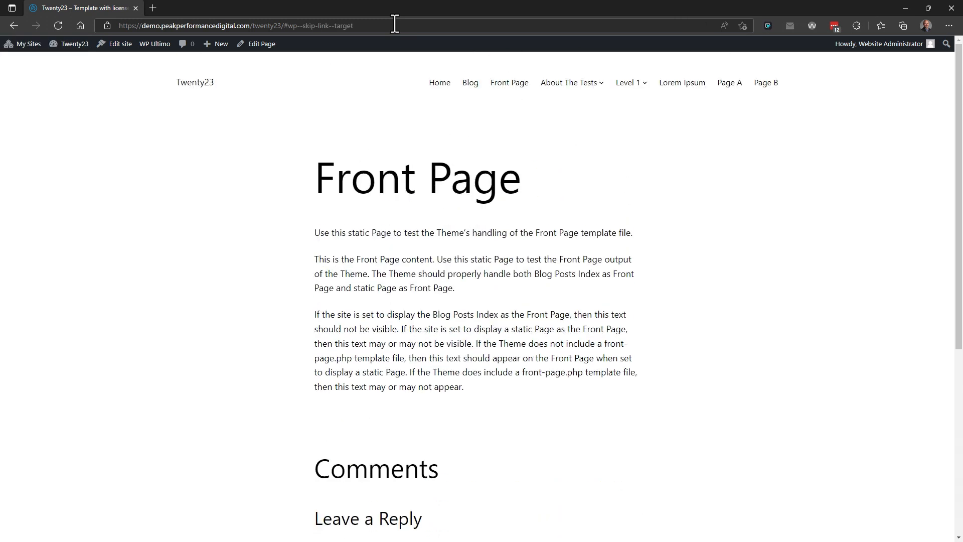
key("shift+Tab")
key("shift+Tab")
key("shift+Tab")
key("shift+Tab")
key("shift+Tab")
key("shift+Tab")
key("shift+Tab")
key("shift+Tab")
key("shift+Tab")
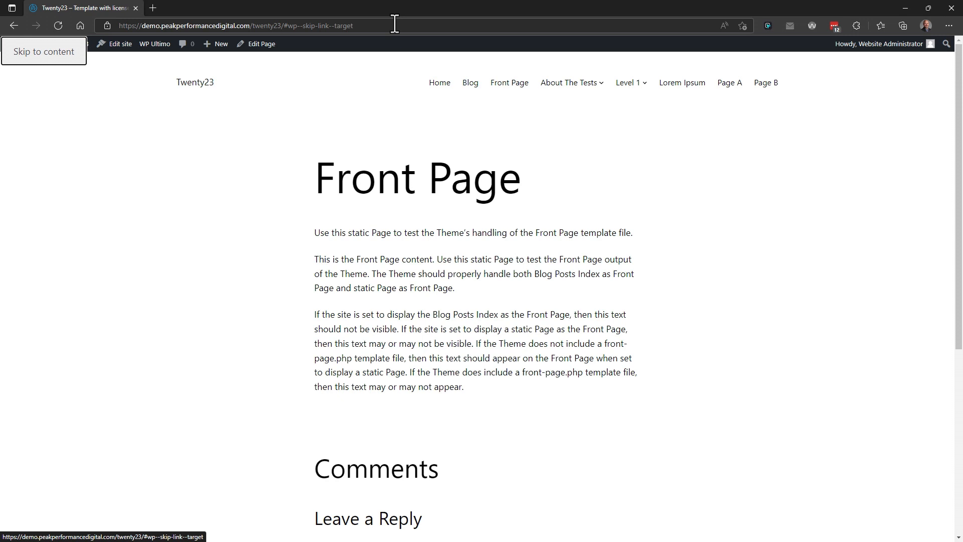
Check the focus outline while moving keyboard focus forward from the Twenty23 site title through the navigation to Page B
key("Tab")
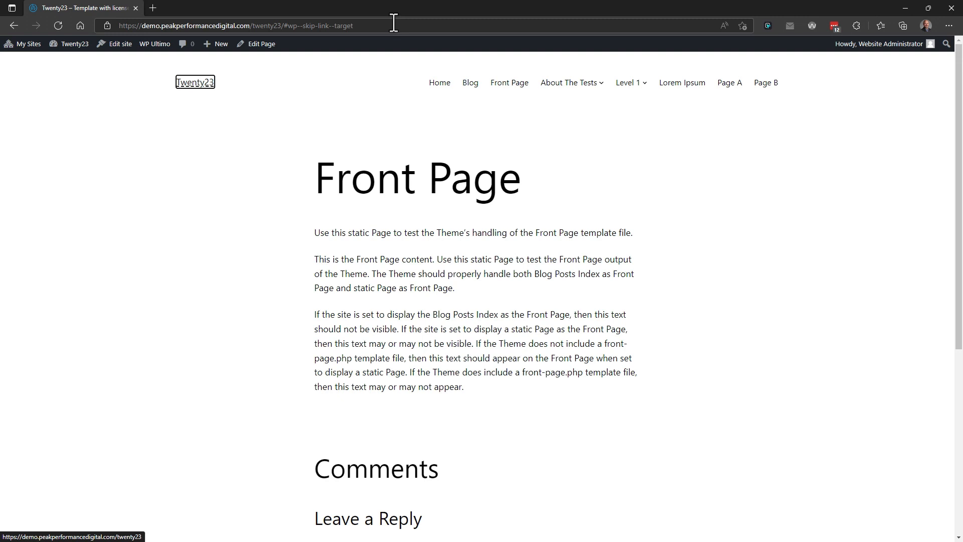
key("Tab")
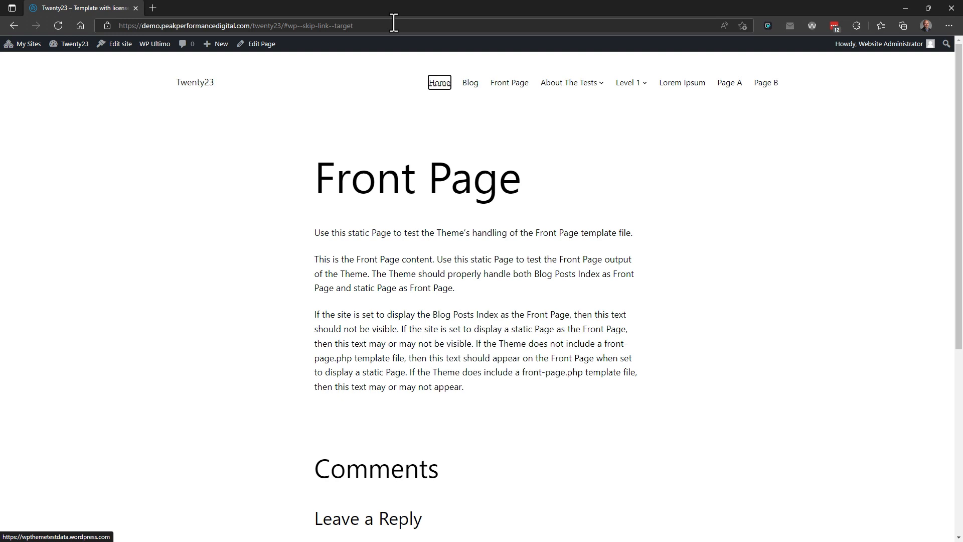
key("Tab")
key("Tab")
key("Tab")
key("Tab")
key("Tab")
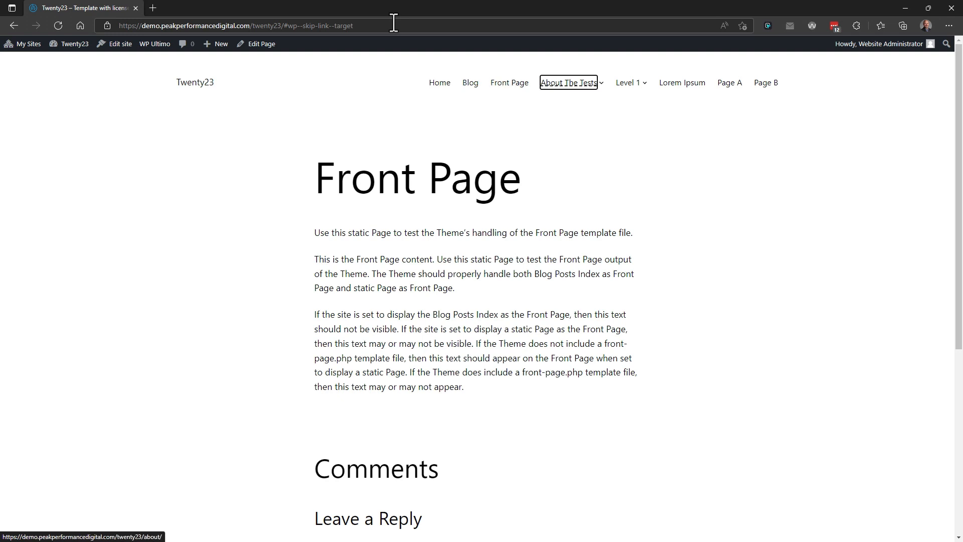
key("Tab")
key("Tab")
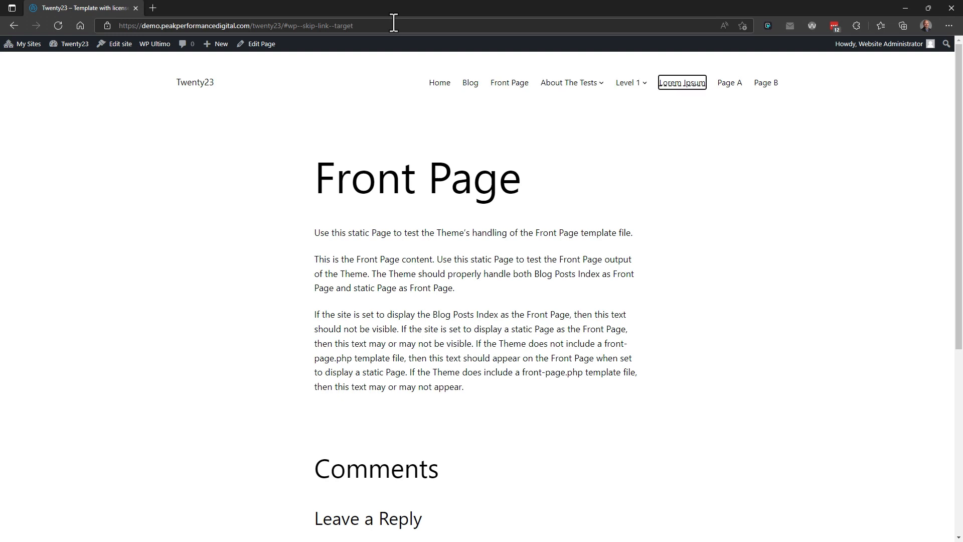
key("Tab")
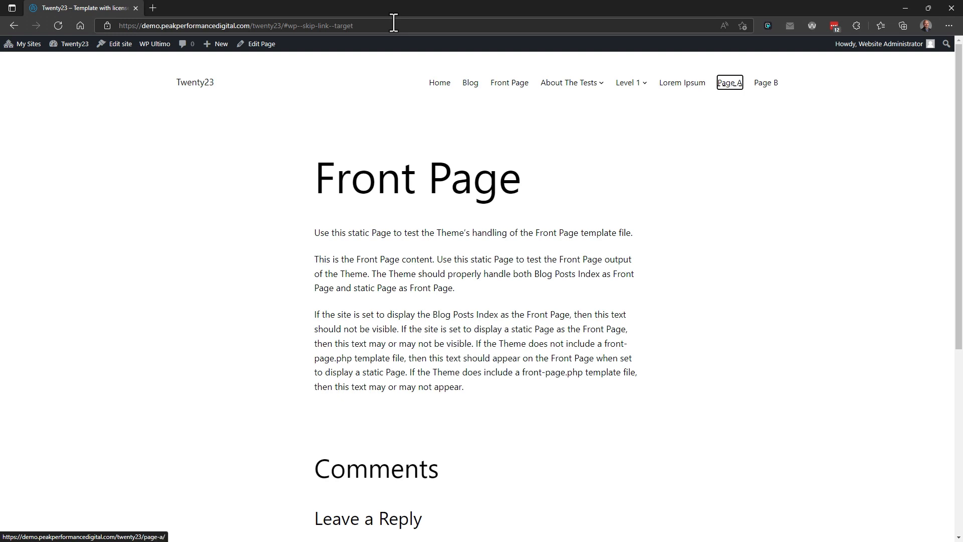
key("Tab")
Move keyboard focus backwards through the navigation from Page B to the Home link
key("shift+Tab")
key("shift+Tab")
key("shift+Tab")
key("shift+Tab")
key("shift+Tab")
key("shift+Tab")
key("shift+Tab")
key("shift+Tab")
key("shift+Tab")
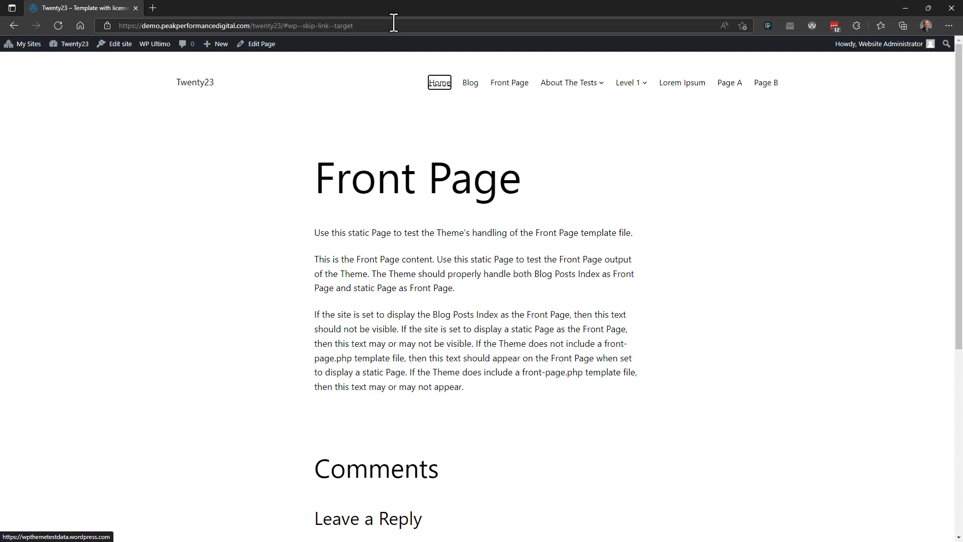
Move keyboard focus forward again through every navigation item from Home to Page B
key("Tab")
key("Tab")
key("Tab")
key("Tab")
key("Tab")
key("Tab")
key("Tab")
key("Tab")
key("Tab")
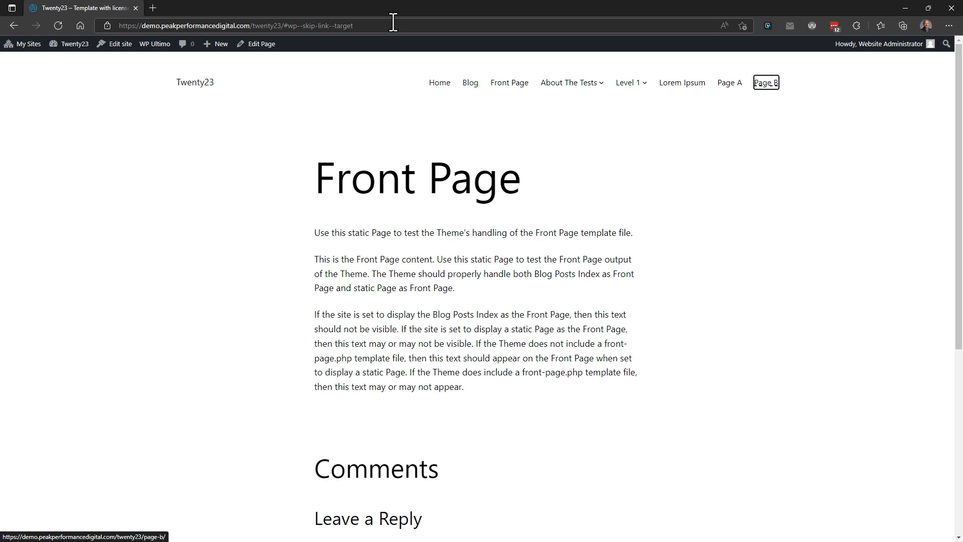
Check keyboard focus on the Edit your profile and Log out links in the comment section, and return it to Home
key("Tab")
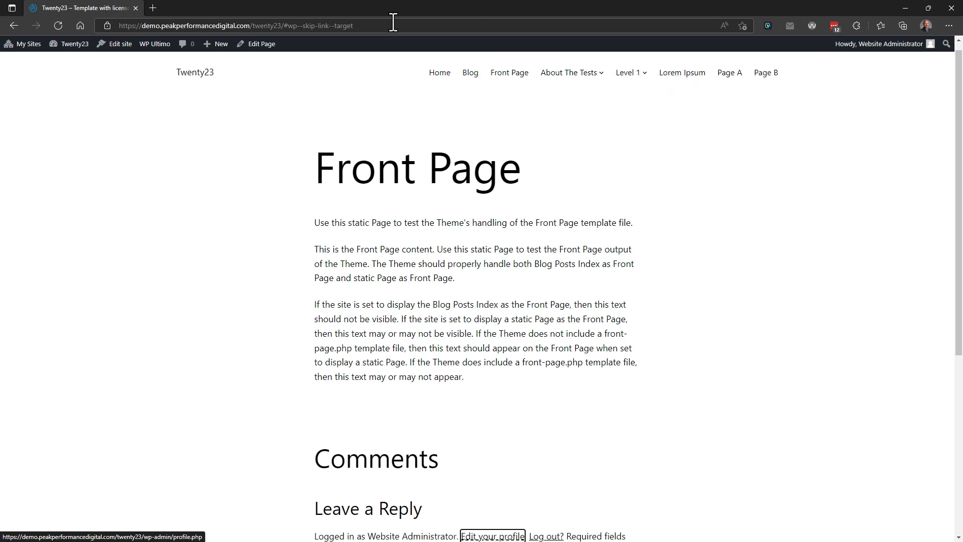
key("Tab")
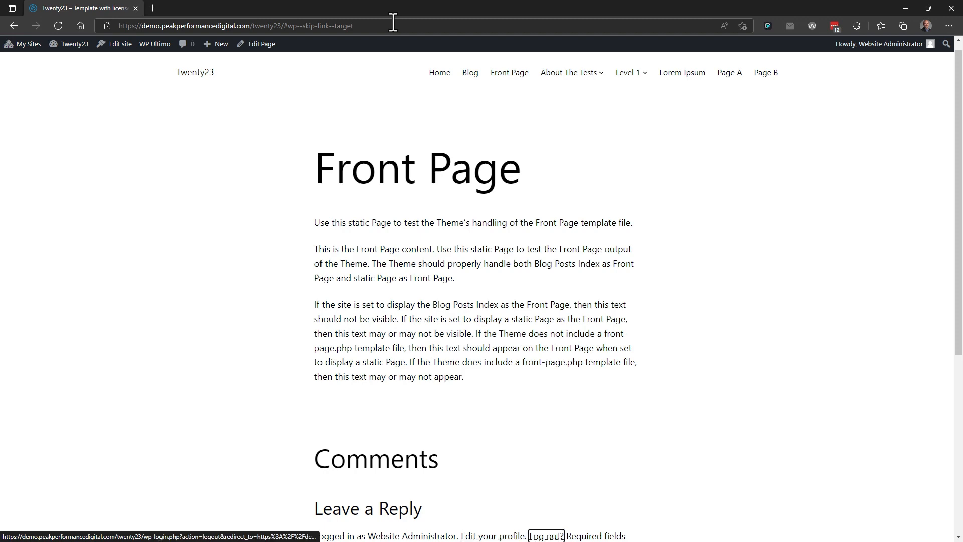
key("Tab")
key("shift+Tab")
key("shift+Tab")
key("shift+Tab")
key("shift+Tab")
key("shift+Tab")
key("shift+Tab")
key("shift+Tab")
key("shift+Tab")
key("shift+Tab")
key("shift+Tab")
key("shift+Tab")
key("shift+Tab")
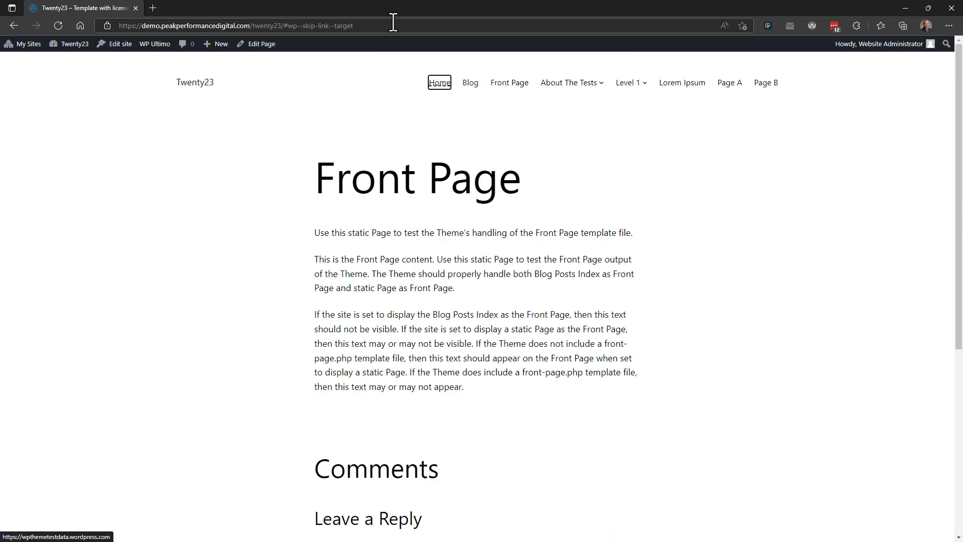
Move keyboard focus to the arrow beside About The Tests, and expand and collapse its submenu
key("Tab")
key("Tab")
key("Tab")
key("Tab")
key("shift+Tab")
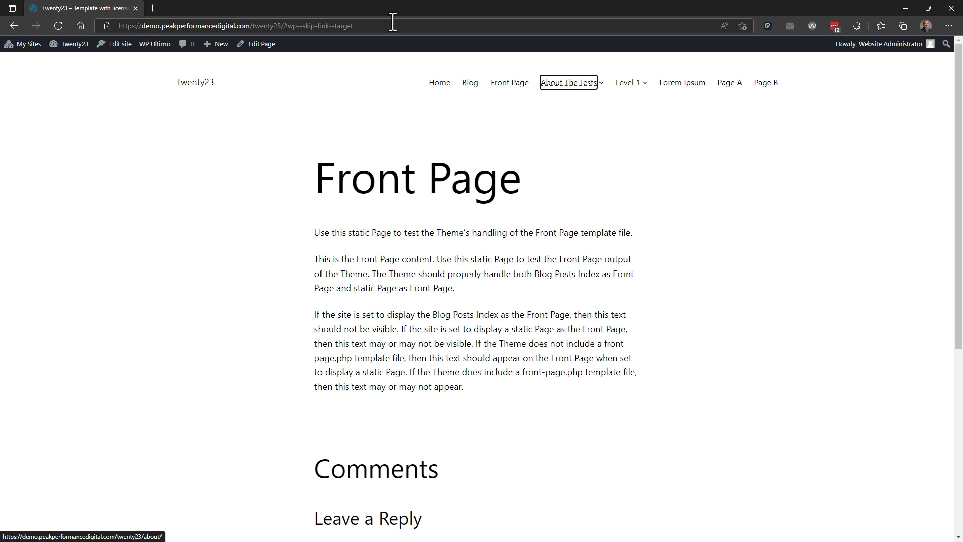
key("shift+Tab")
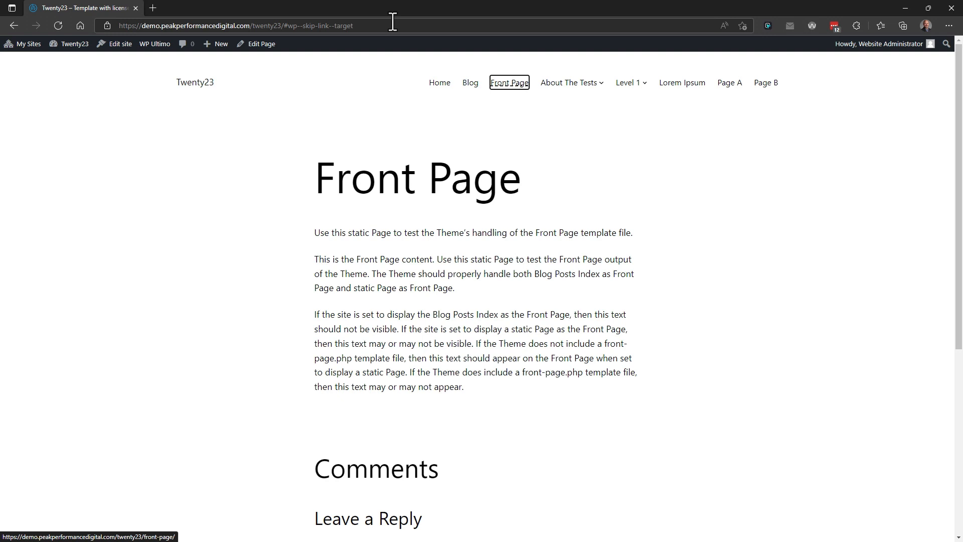
key("Tab")
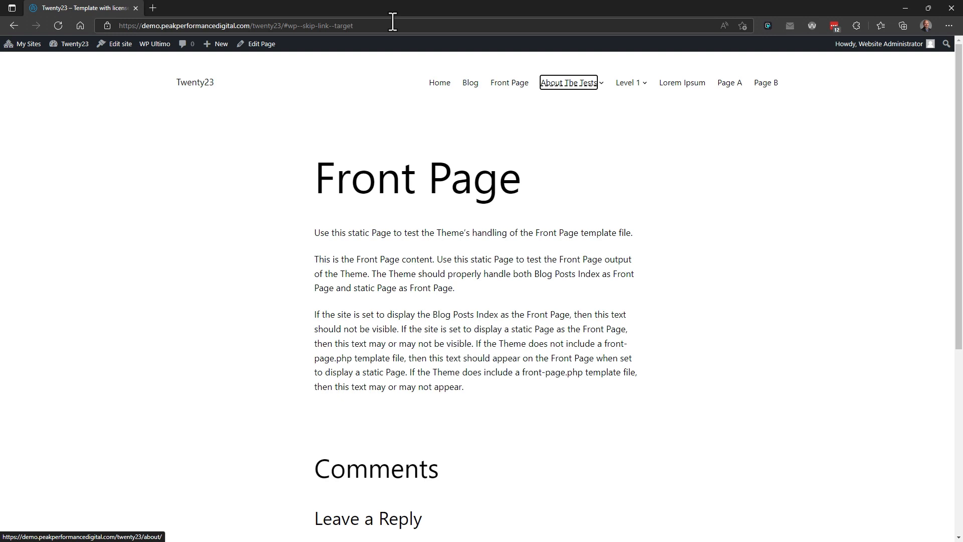
key("Tab")
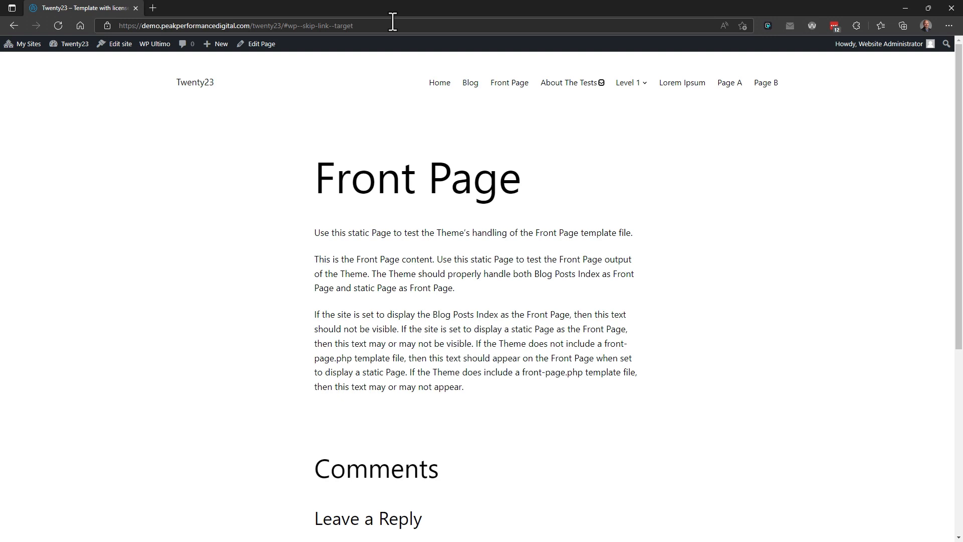
key("Return")
key("Return")
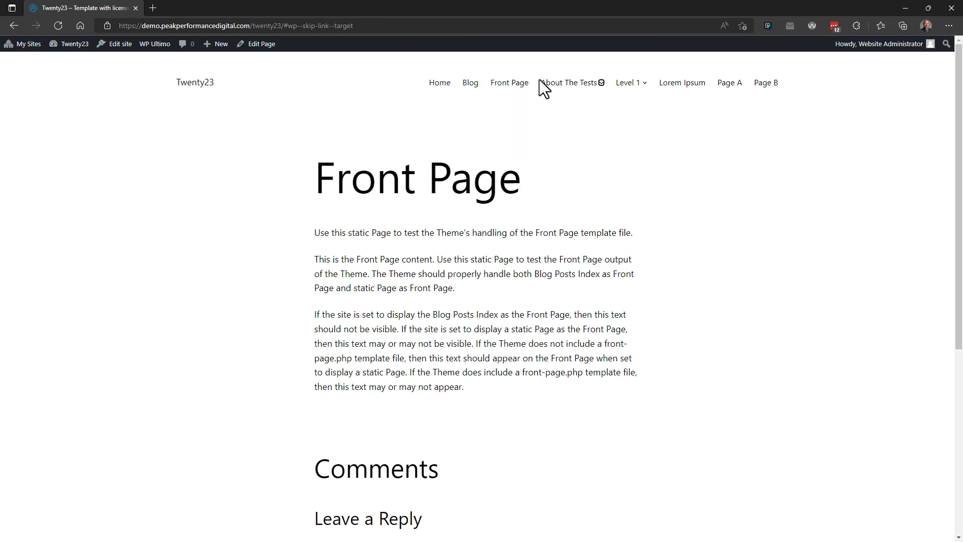
Reveal the About The Tests submenu with the pointer, and open the About The Tests page using keyboard focus
left_click(378, 90)
mouse_move(595, 98)
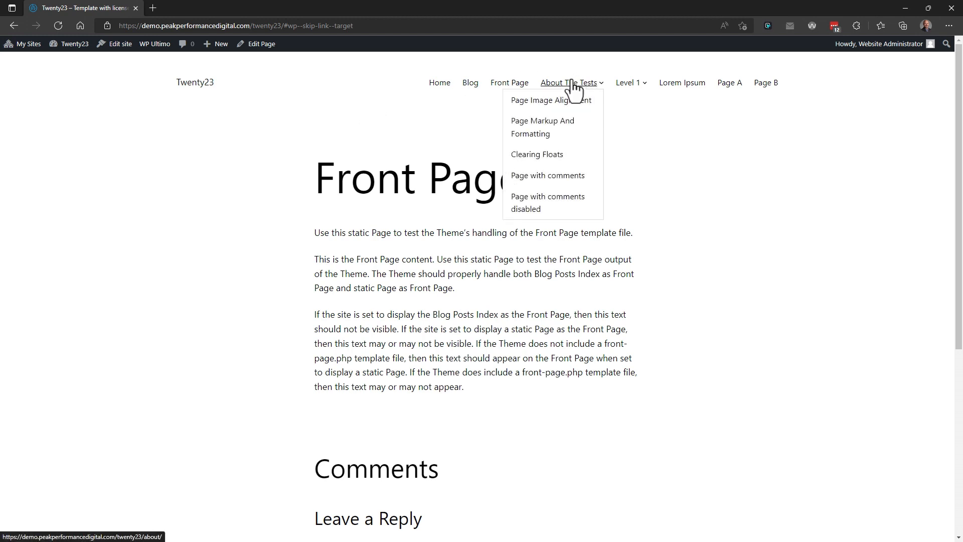
key("Tab")
key("Tab")
key("Tab")
key("Tab")
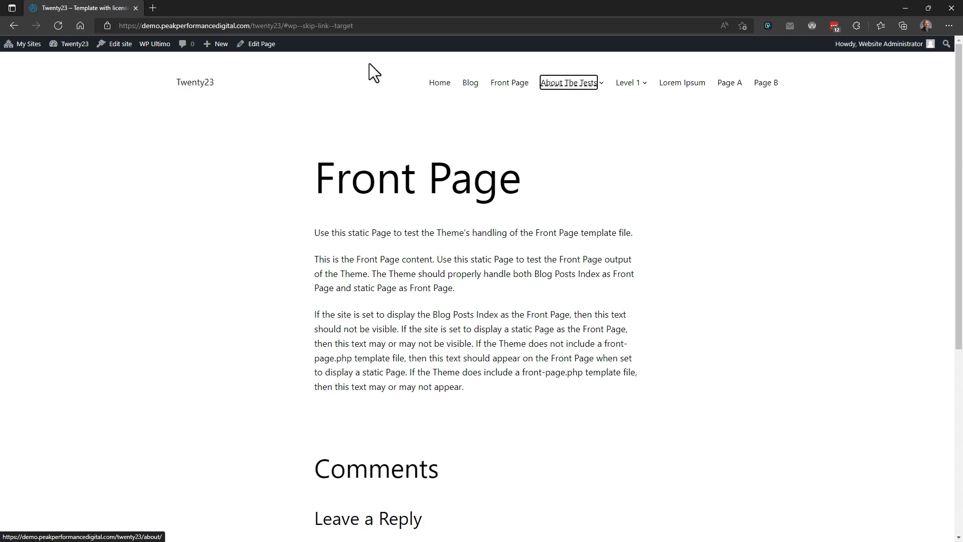
key("Return")
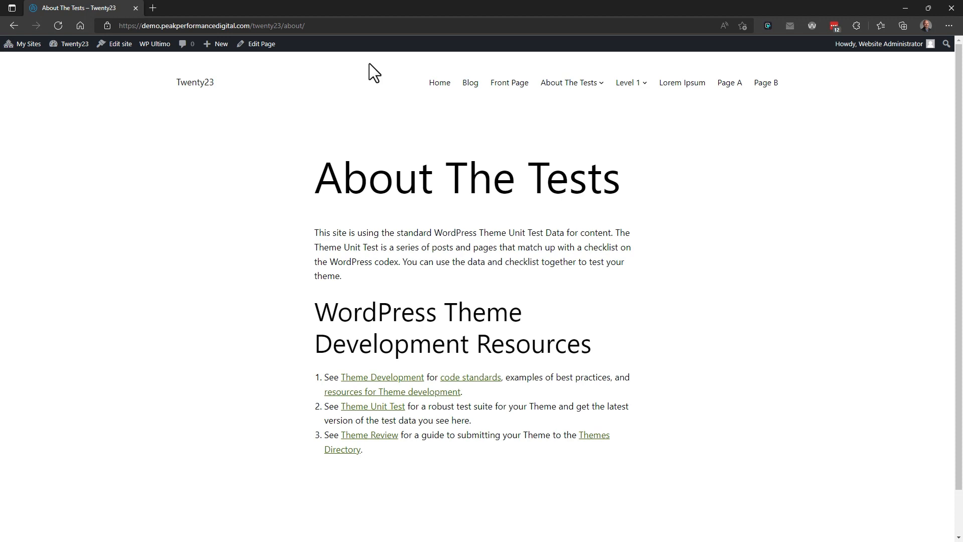
Return to the Front Page and move keyboard focus to the arrow beside About The Tests
key("alt+Left")
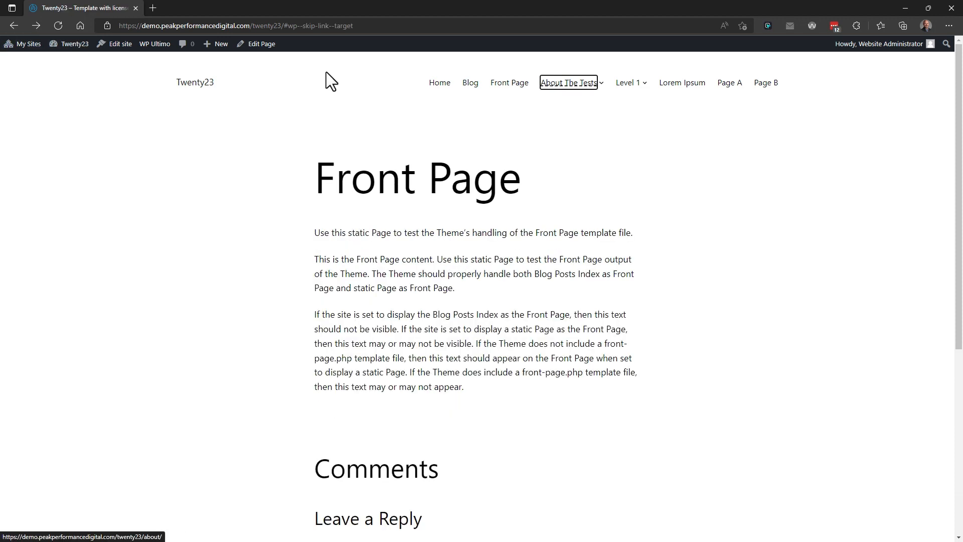
scroll(326, 71, "down", 6)
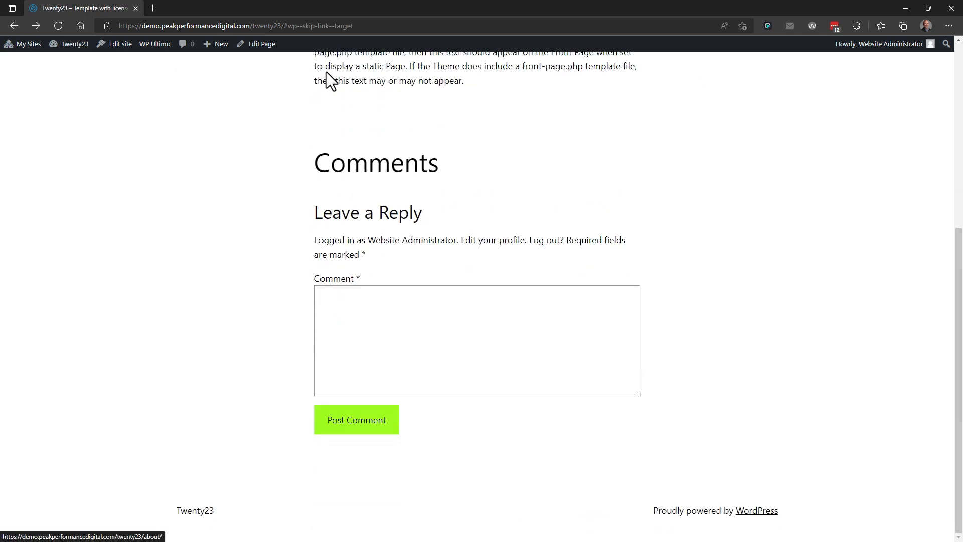
scroll(308, 167, "up", 6)
left_click(342, 71)
key("Tab")
key("Tab")
key("Tab")
key("Tab")
key("Tab")
key("Tab")
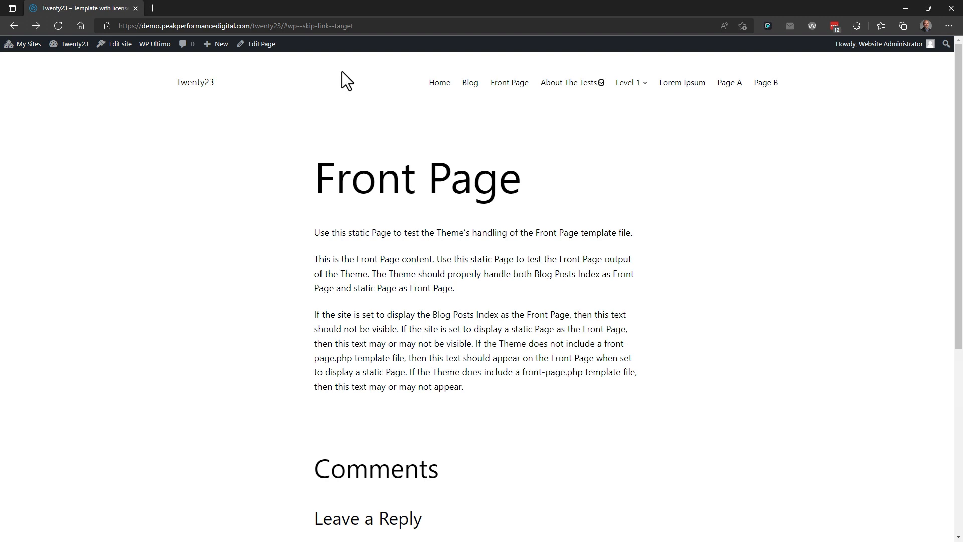
Expand and collapse the About The Tests submenu twice using only the keyboard
key("Return")
key("Escape")
key("Return")
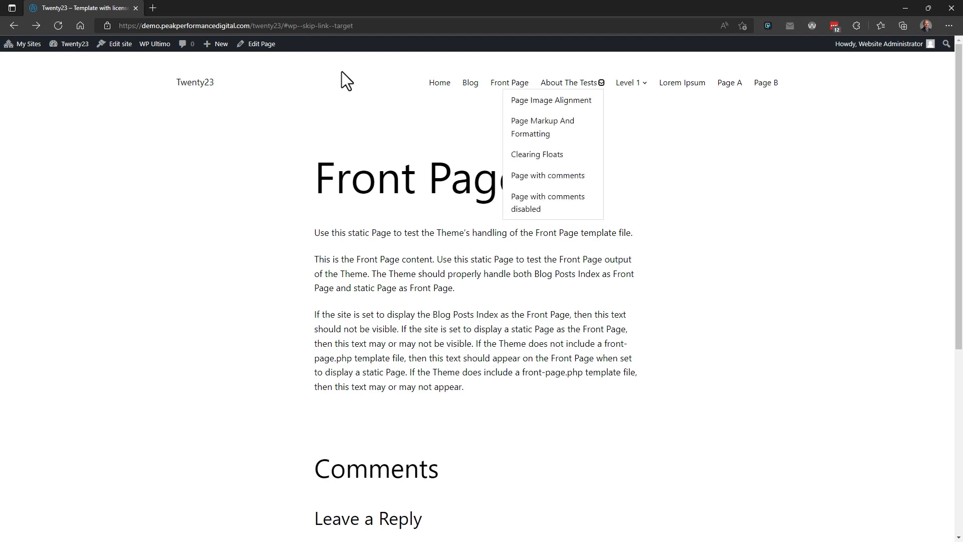
key("Escape")
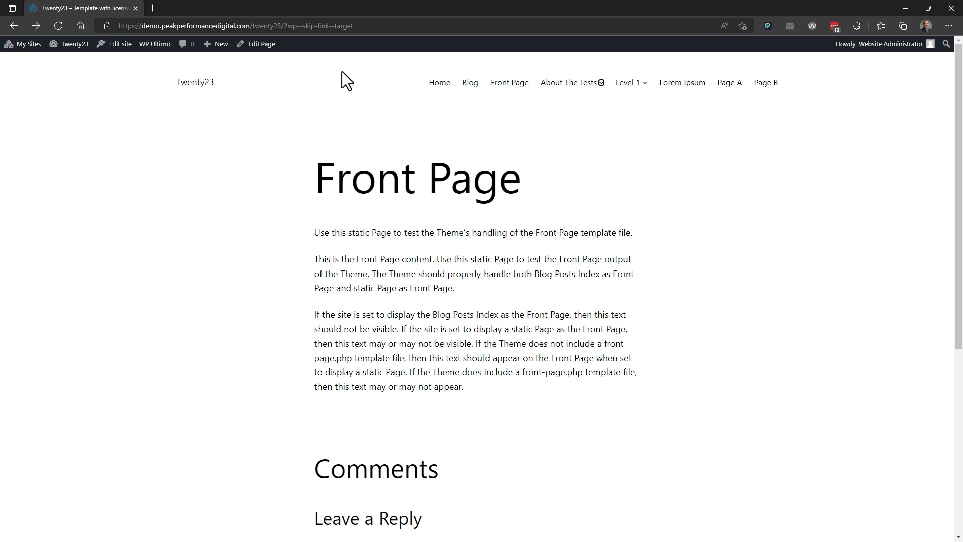
Expand the About The Tests submenu, move keyboard focus down its links and back to Clearing Floats, and collapse it from there
key("Return")
key("Tab")
key("Tab")
key("Tab")
key("Tab")
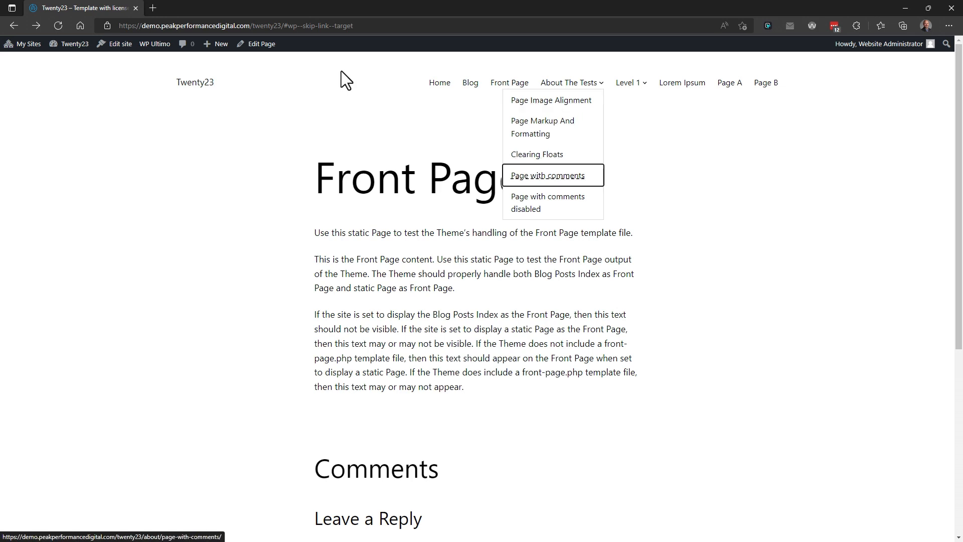
key("Tab")
key("shift+Tab")
key("shift+Tab")
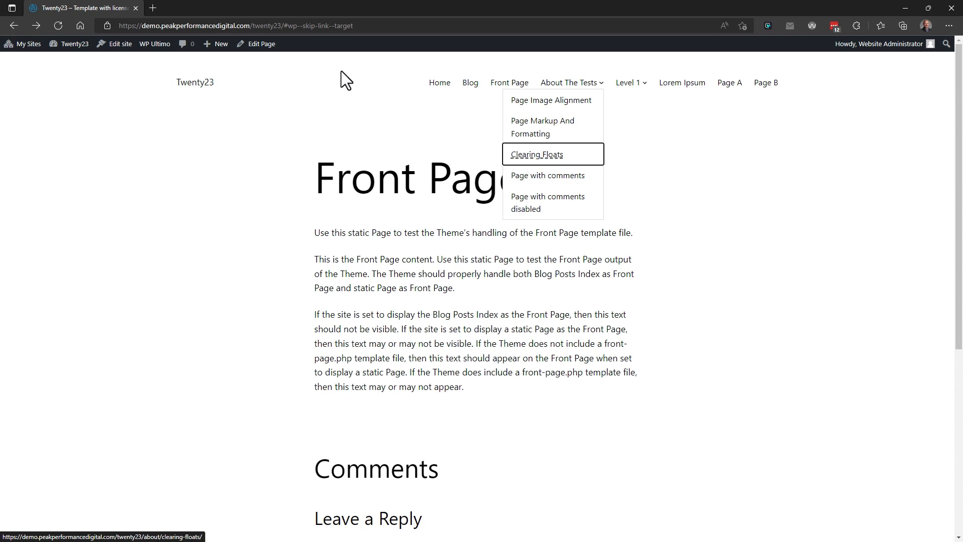
key("Escape")
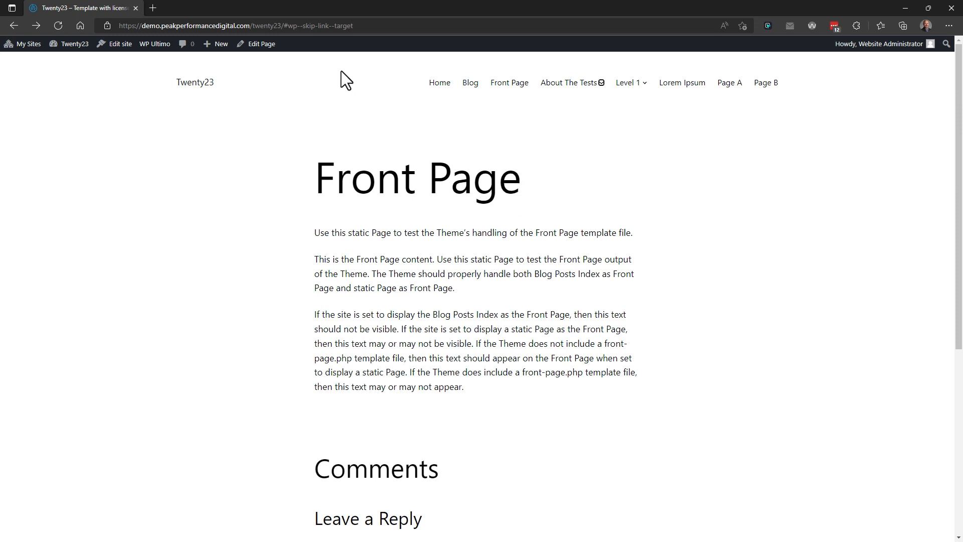
Expand the About The Tests submenu again and move keyboard focus through all its links to Level 1
key("Return")
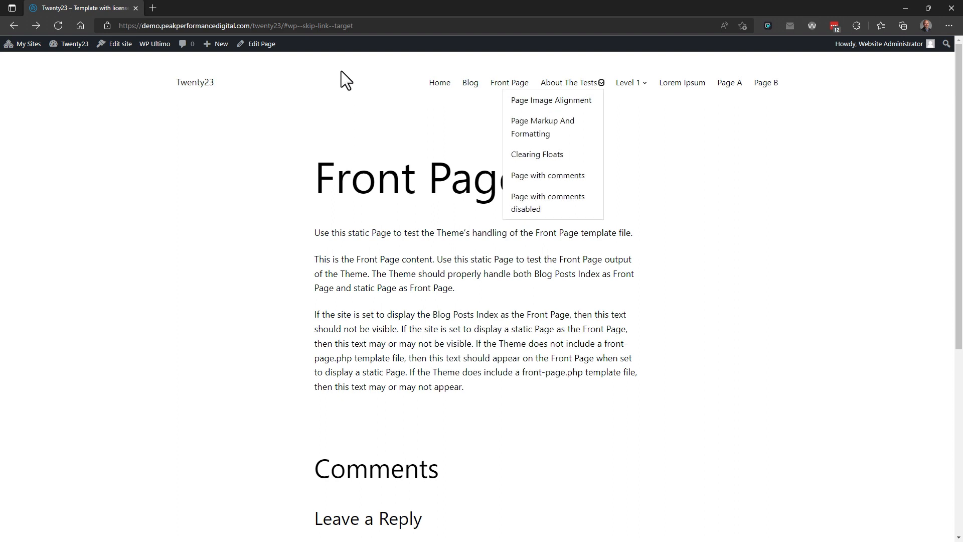
key("Tab")
key("Tab")
key("Tab")
key("Tab")
key("Tab")
key("Tab")
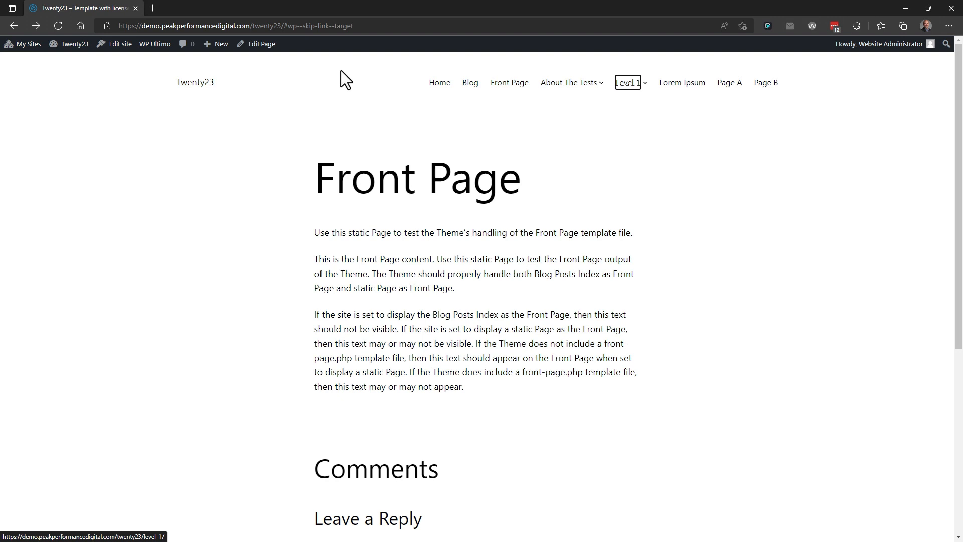
Expand the Level 1 and Level 2 submenus, move keyboard focus to Level 3a, and collapse them from there
key("Tab")
key("Return")
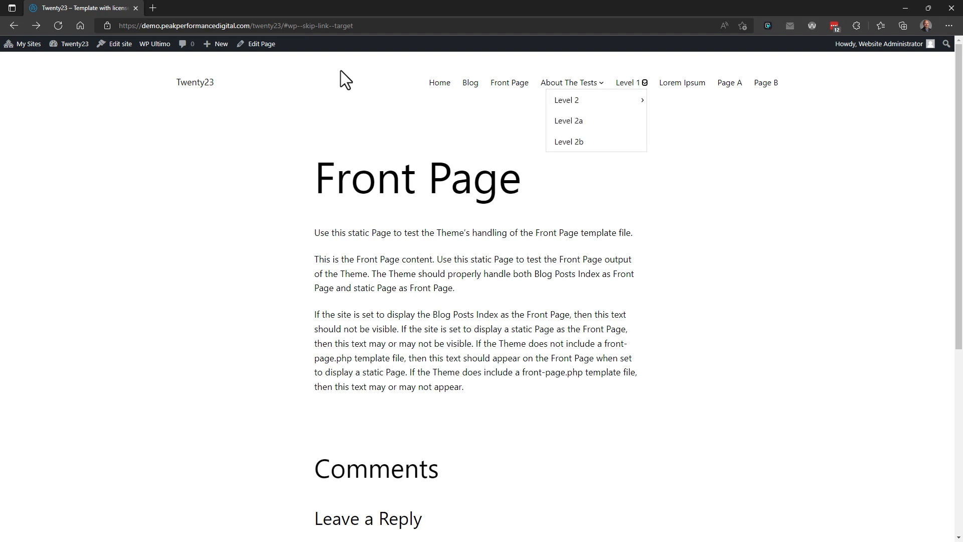
key("Tab")
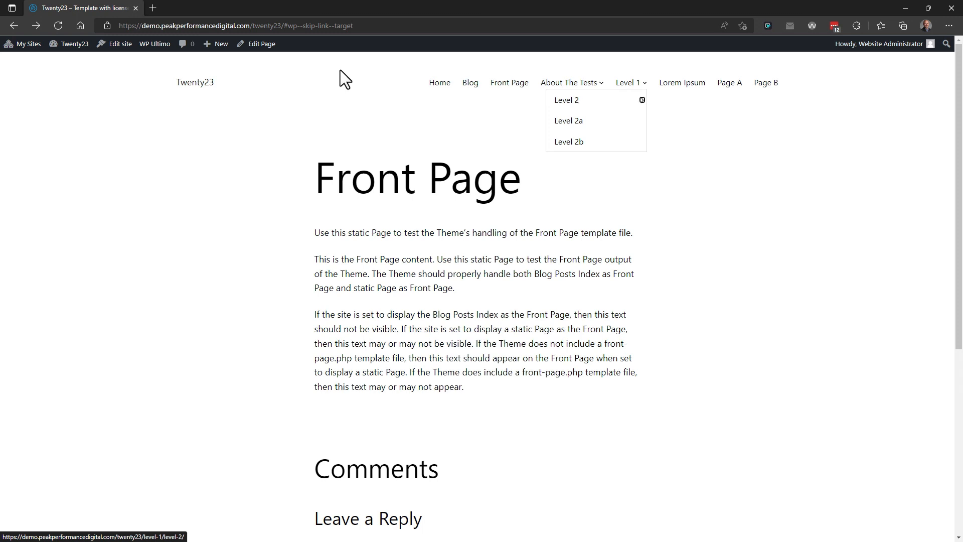
key("Tab")
key("Return")
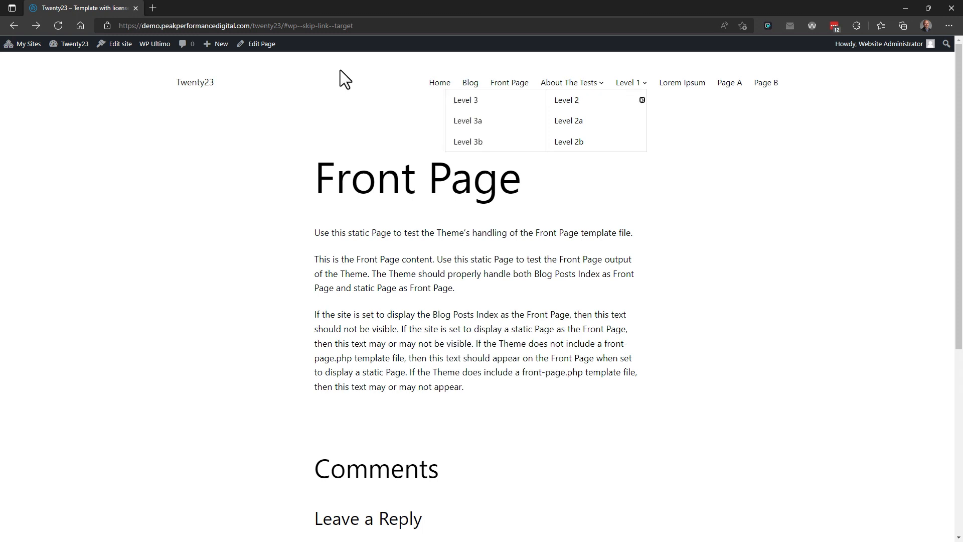
key("Tab")
key("Tab")
key("Escape")
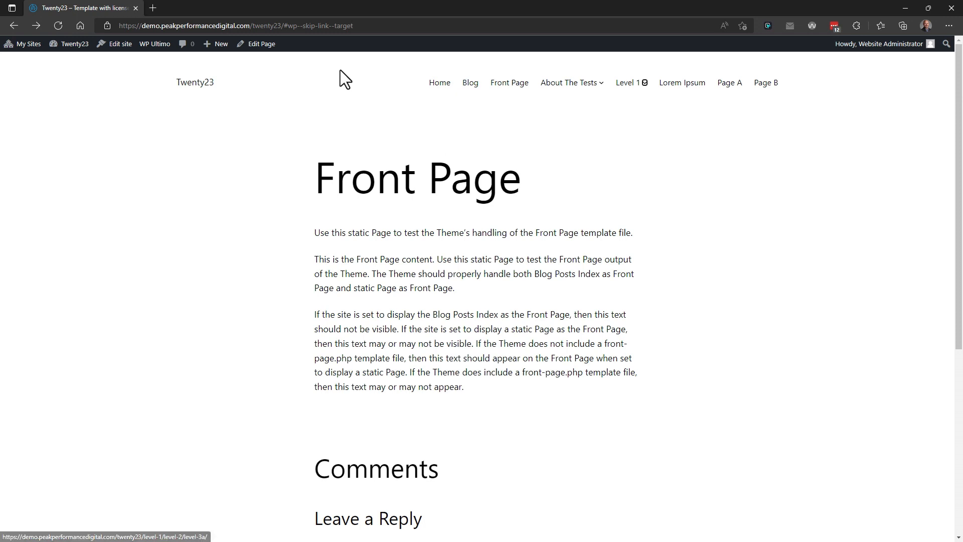
Expand the Level 1 submenu and move keyboard focus through its items and out to Lorem Ipsum
key("Return")
key("Tab")
key("Tab")
key("Tab")
key("Tab")
key("Tab")
key("Tab")
key("Tab")
key("Tab")
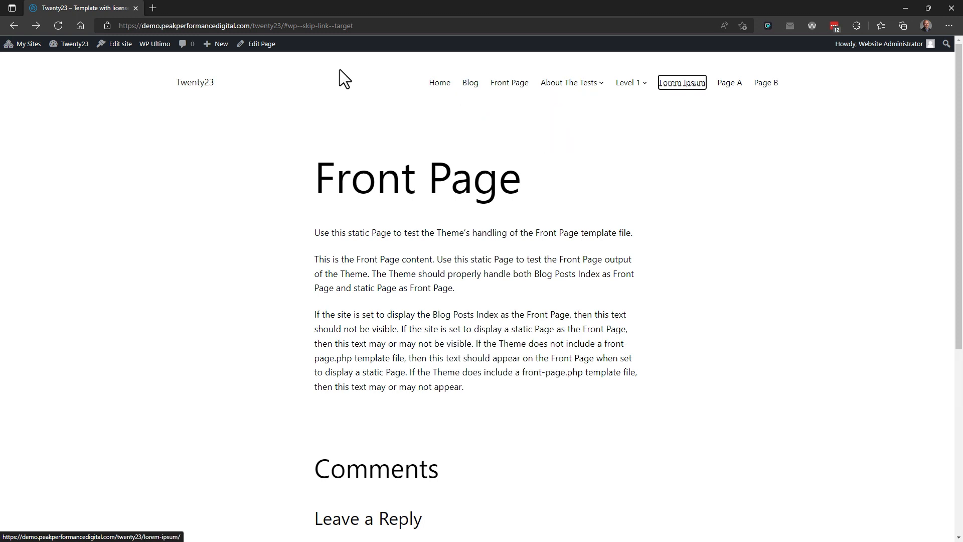
Move keyboard focus back to the Level 1 arrow, expand its submenu, and advance focus to Level 2b
key("shift+Tab")
key("Return")
key("Tab")
key("Tab")
key("Tab")
key("Tab")
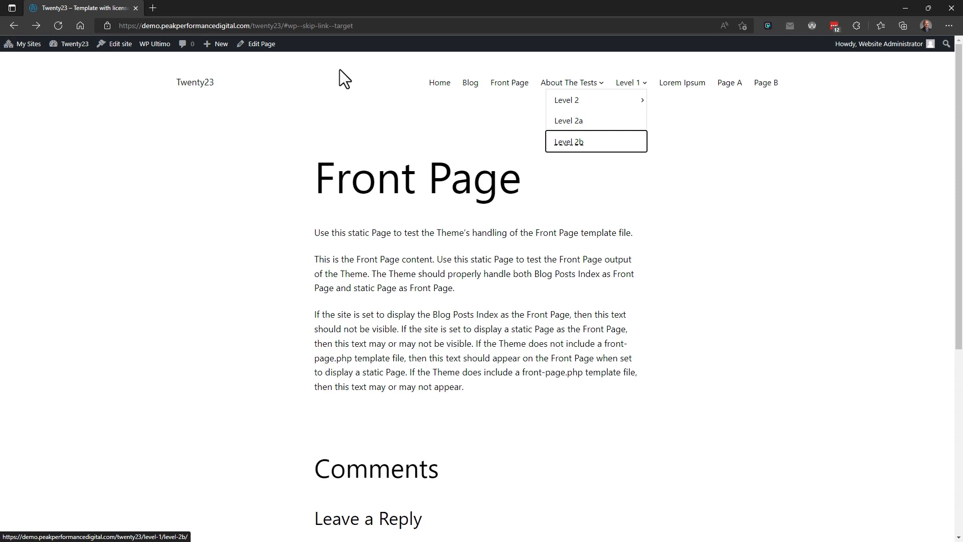
Move keyboard focus backward from Level 2b through the navigation items to Home
key("shift+Tab")
key("shift+Tab")
key("shift+Tab")
key("shift+Tab")
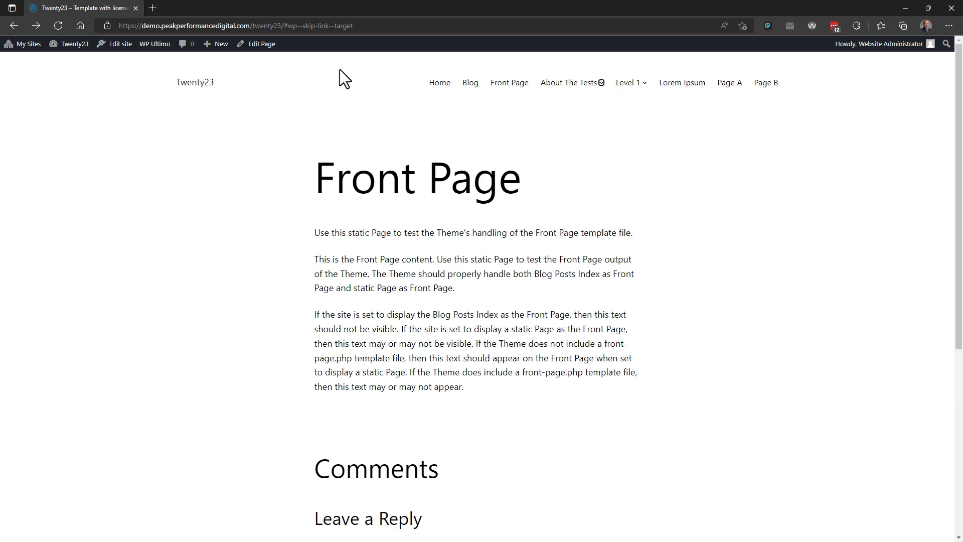
key("shift+Tab")
key("shift+Tab")
key("shift+Tab")
key("shift+Tab")
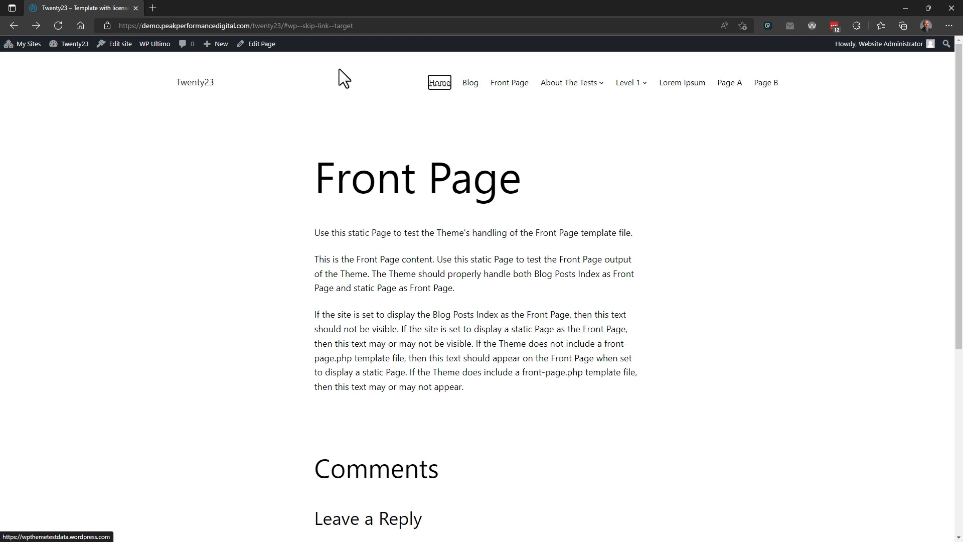
Switch to the NVDA Speech Viewer and widen its window across most of the page
left_click(339, 70)
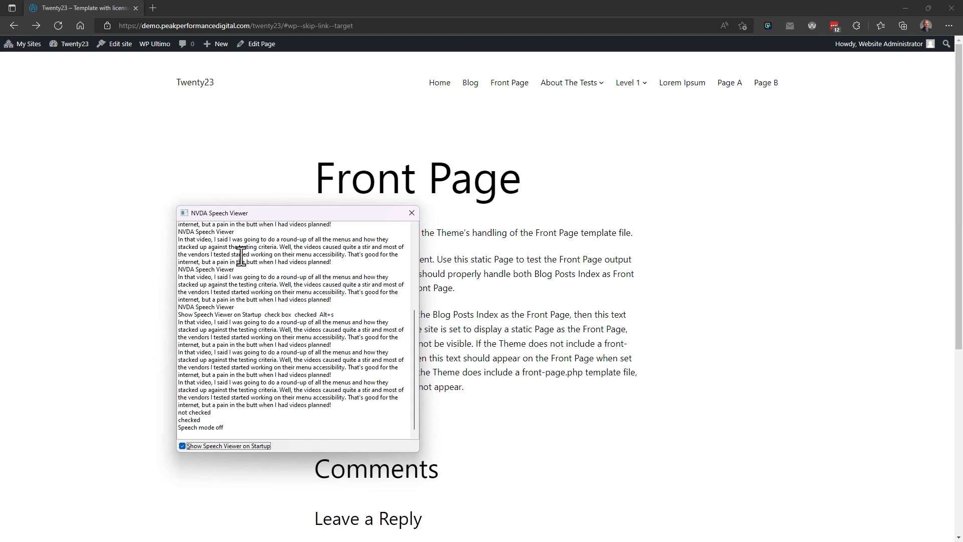
left_click_drag(419, 241, 949, 241)
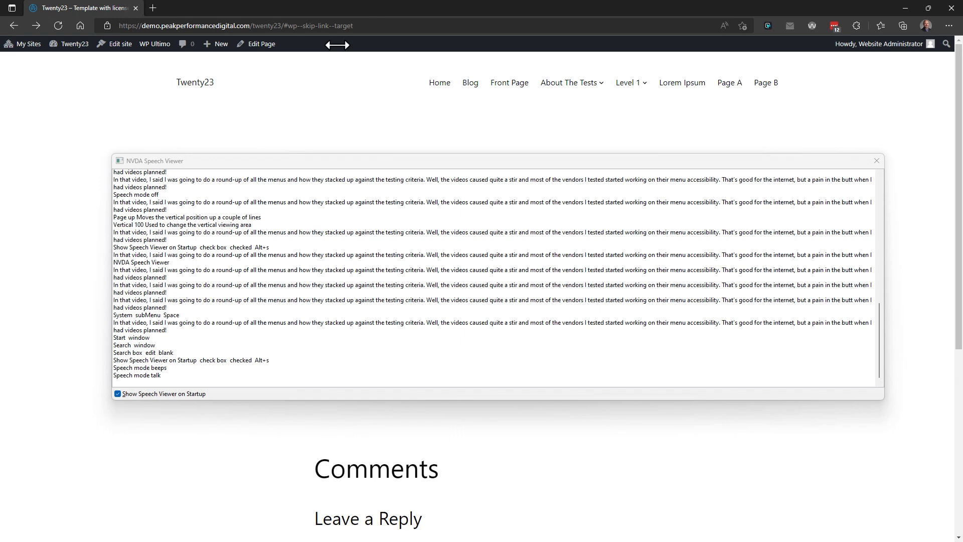
With NVDA speaking, move keyboard focus through the admin toolbar to Home and back to the Skip to content link
key("Tab")
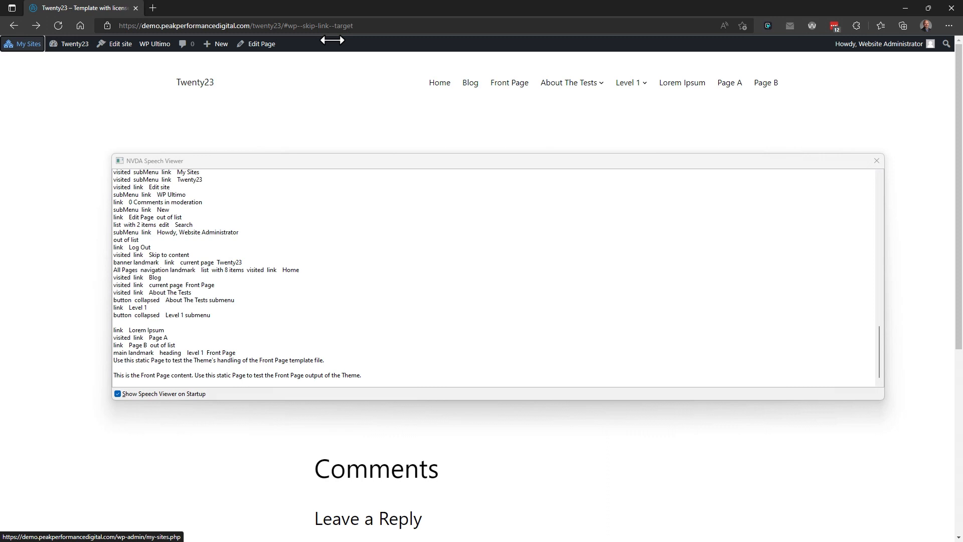
key("Tab")
key("Tab")
key("Tab")
key("Tab")
key("Tab")
key("Tab")
key("Tab")
key("Tab")
key("Tab")
key("shift+Tab")
key("shift+Tab")
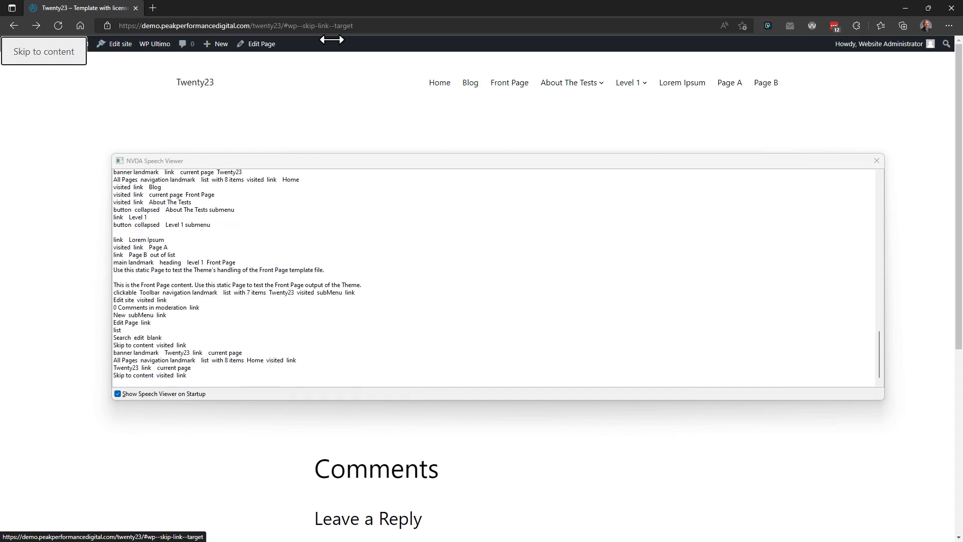
Move keyboard focus from Skip to content to the About The Tests arrow with NVDA speaking, and expand its submenu
key("Tab")
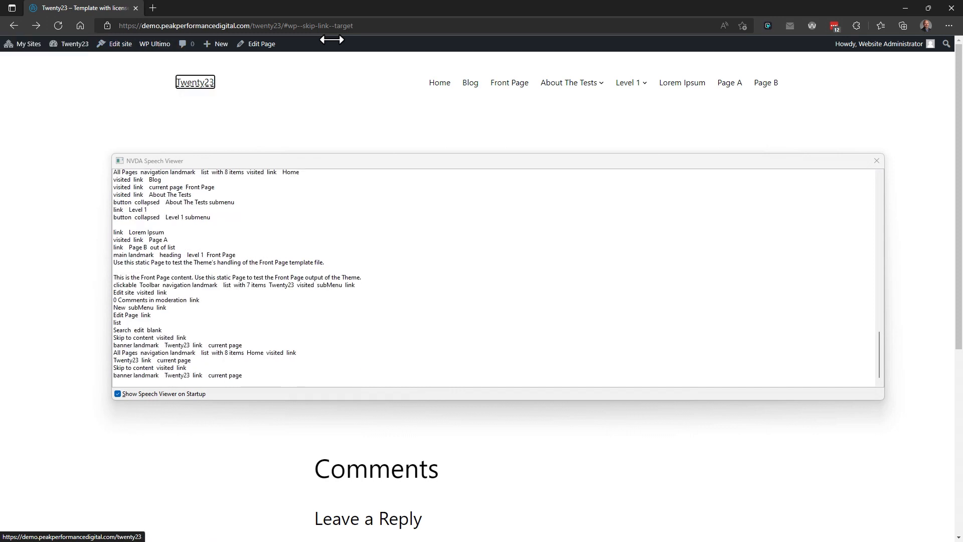
key("Tab")
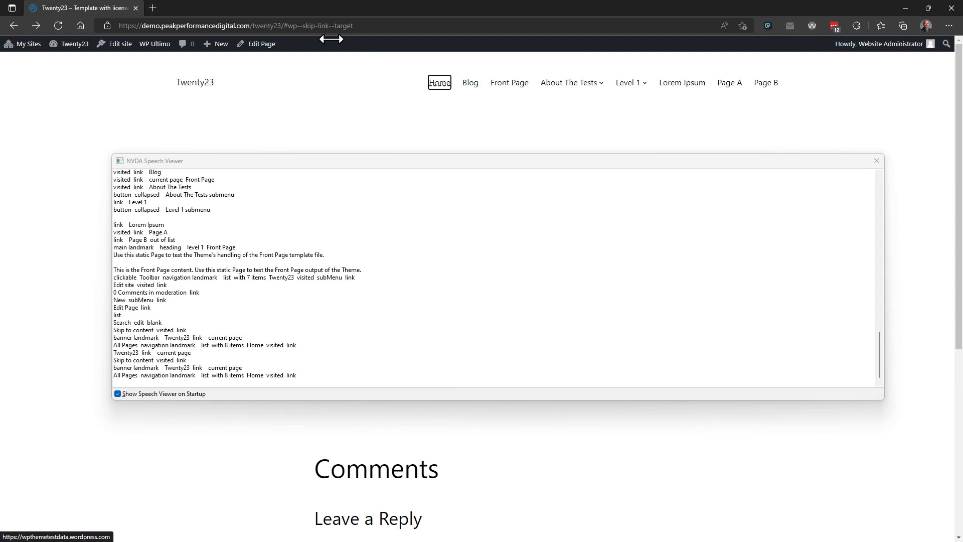
key("Tab")
key("Tab")
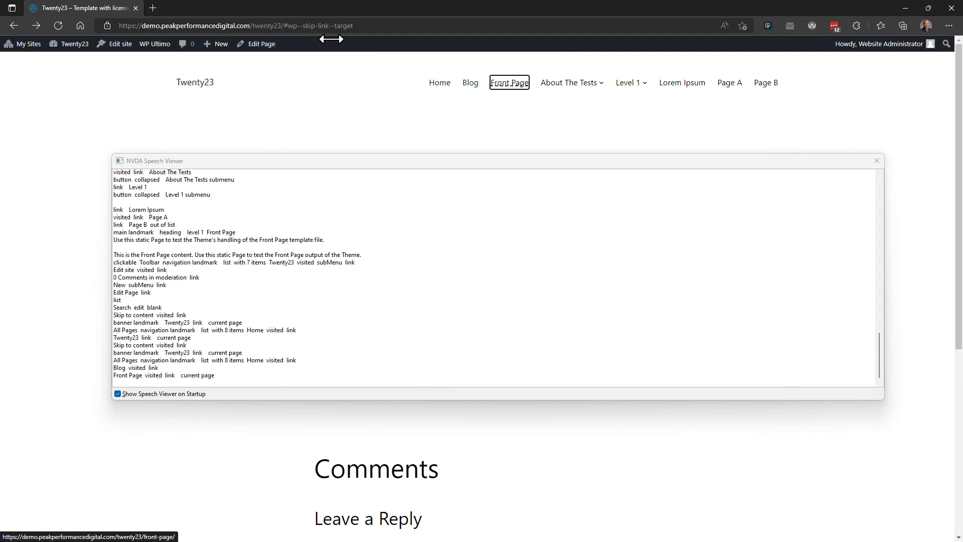
key("Tab")
key("Tab")
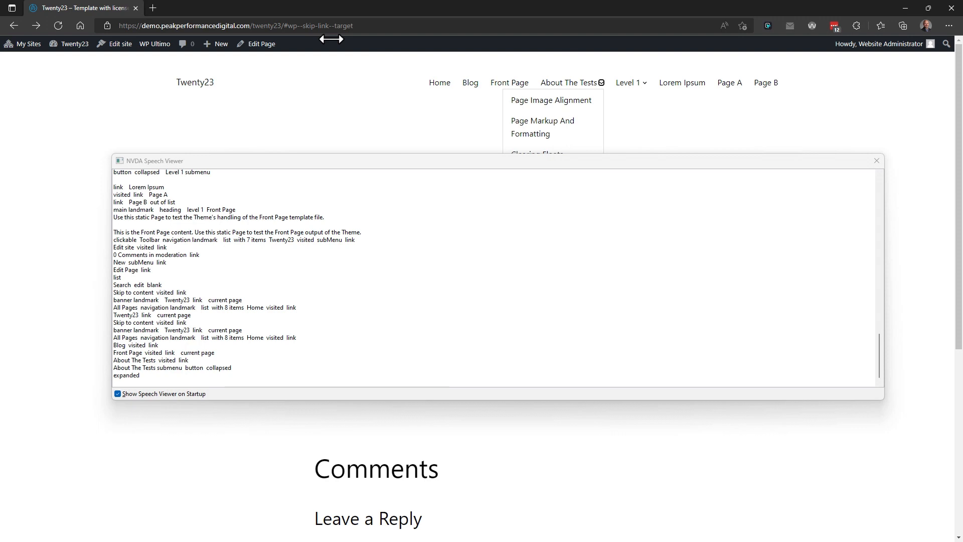
Check NVDA's announcements while moving keyboard focus through the About The Tests submenu links, from Page Image Alignment past Page with comments disabled
key("Tab")
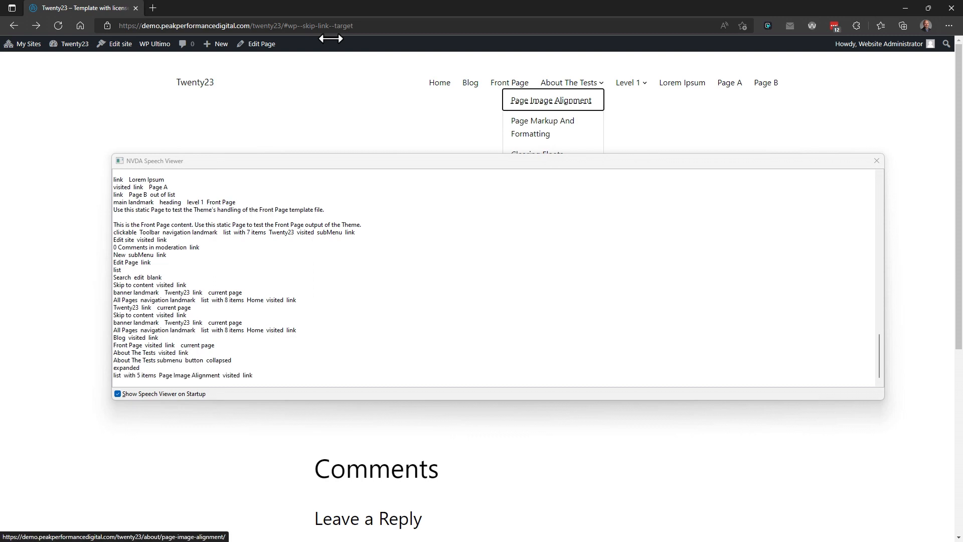
key("Tab")
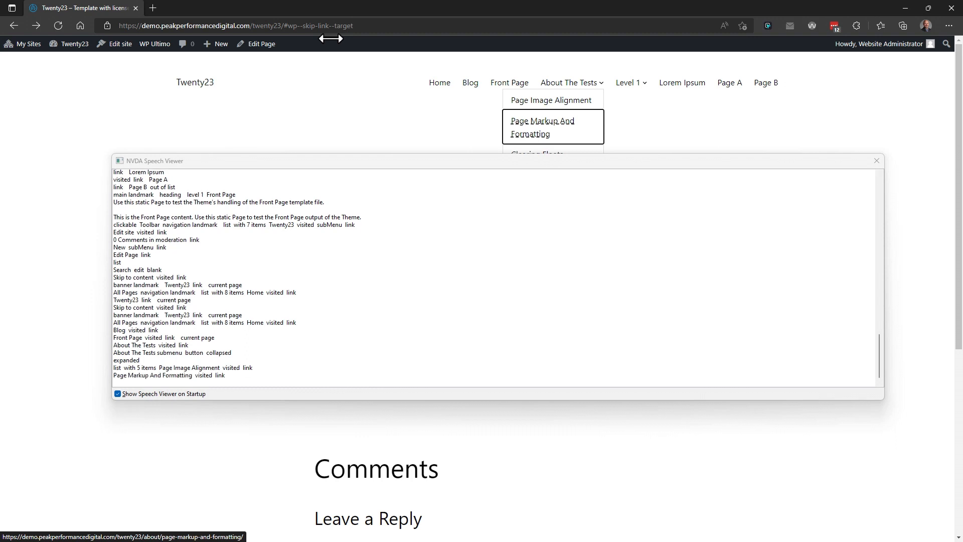
key("Tab")
key("Tab")
key("Tab")
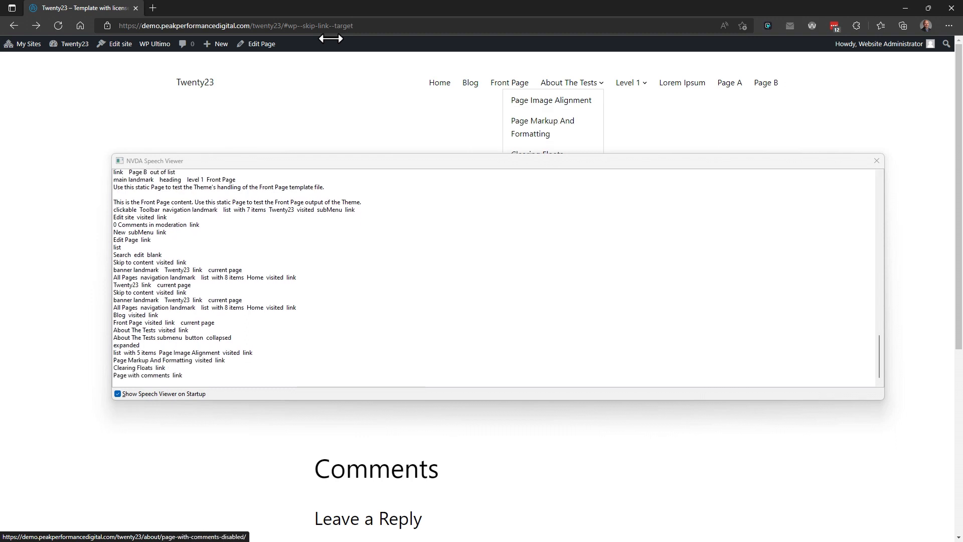
key("Tab")
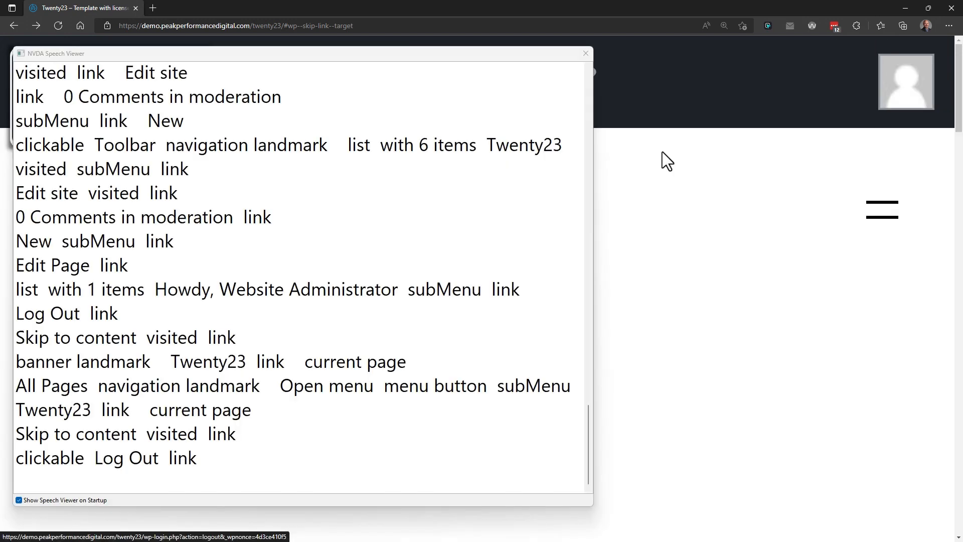
In the enlarged page view, move keyboard focus from Log Out to the Open menu button and open the menu
key("Tab")
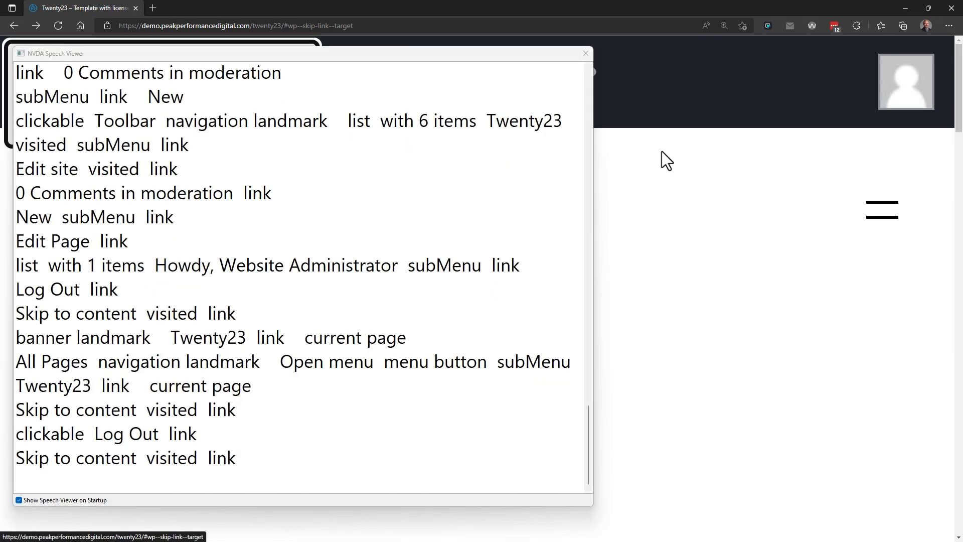
key("Tab")
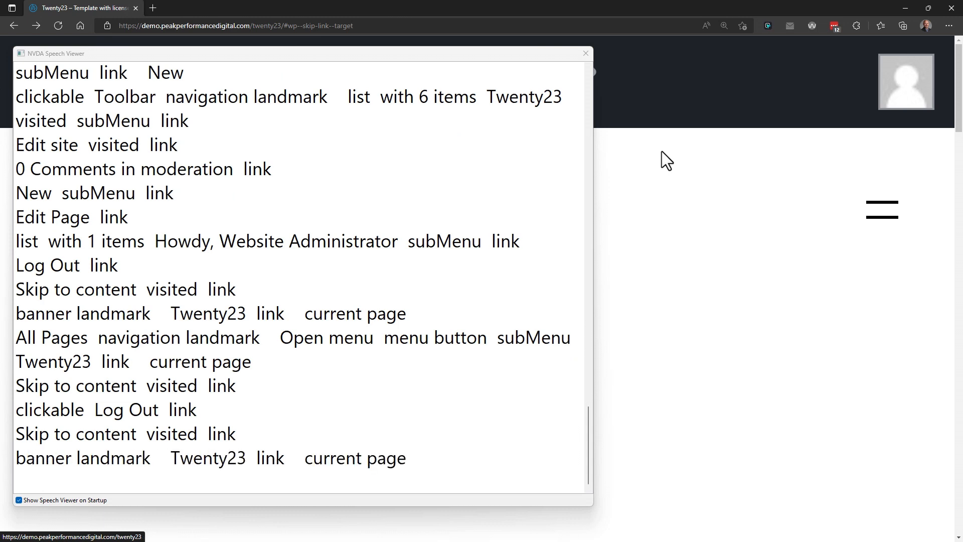
key("Tab")
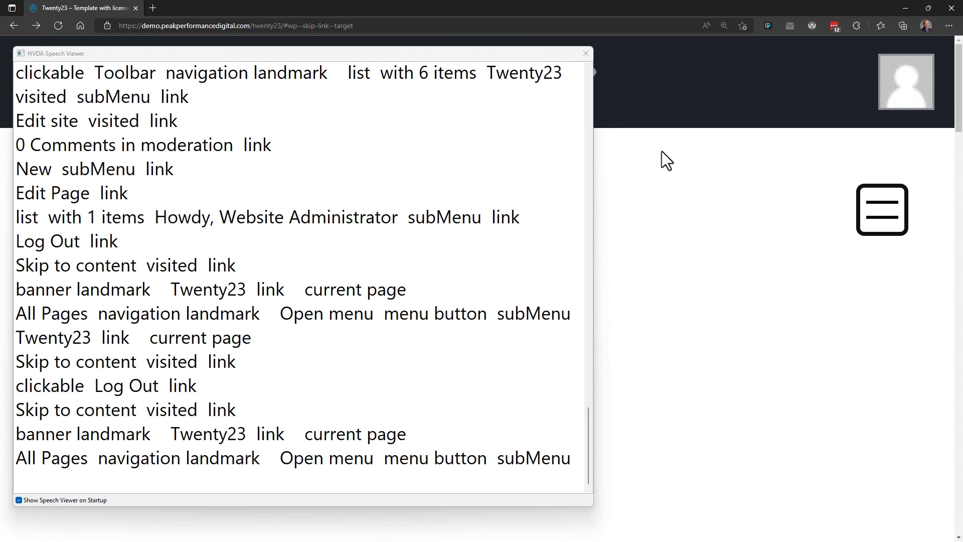
key("Return")
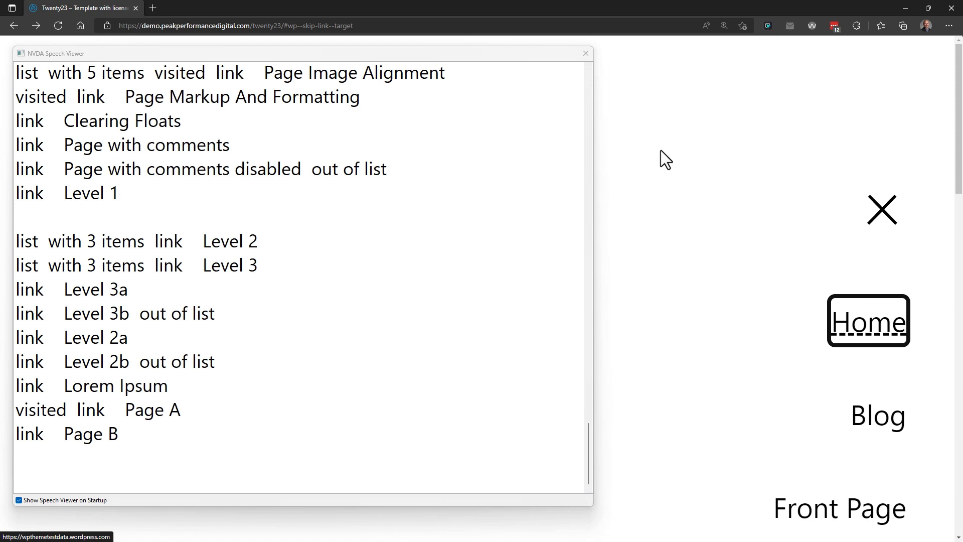
Check NVDA's announcements while moving keyboard focus through the open menu overlay from Home down to Level 3
key("Tab")
key("Tab")
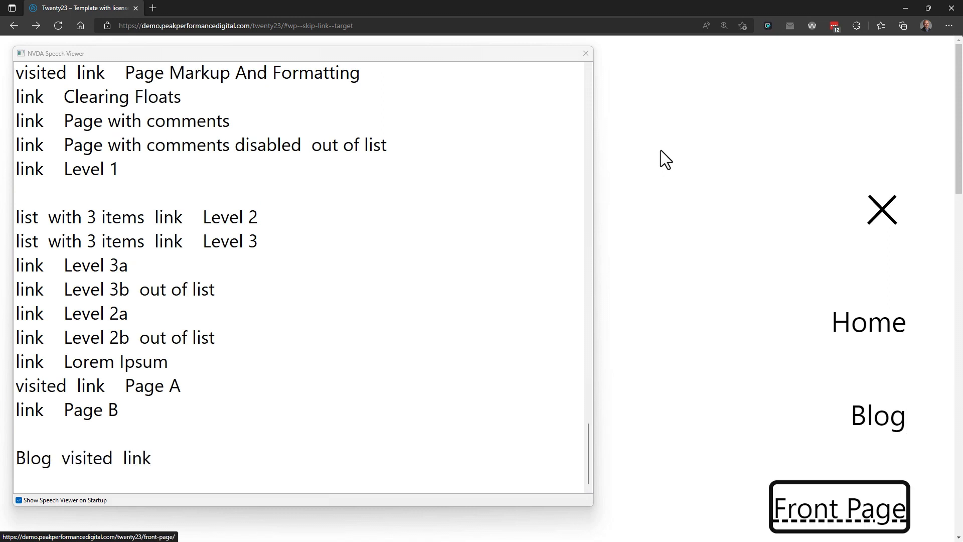
key("Tab")
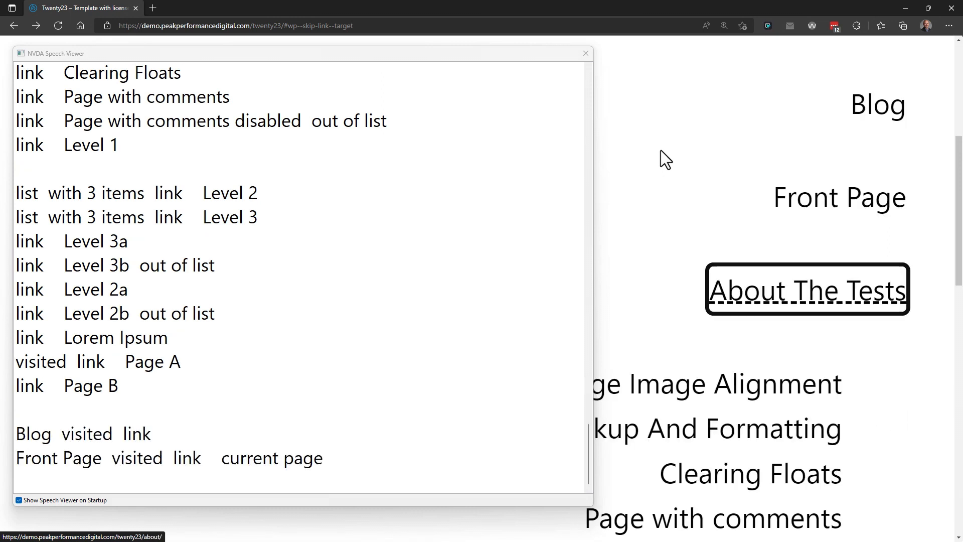
key("Tab")
key("Tab")
key("Tab")
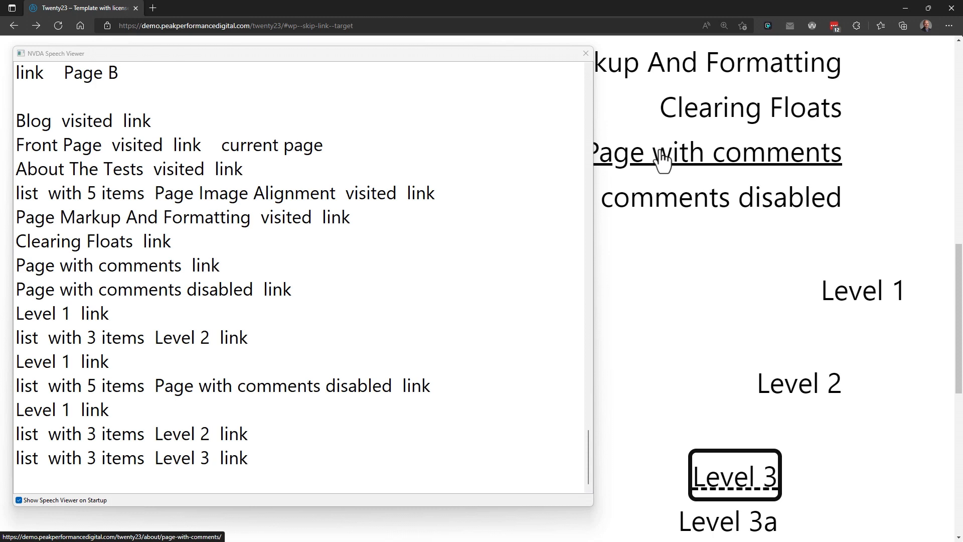
Test closing and reopening the menu overlay from the keyboard, including activating its Close menu button
key("Escape")
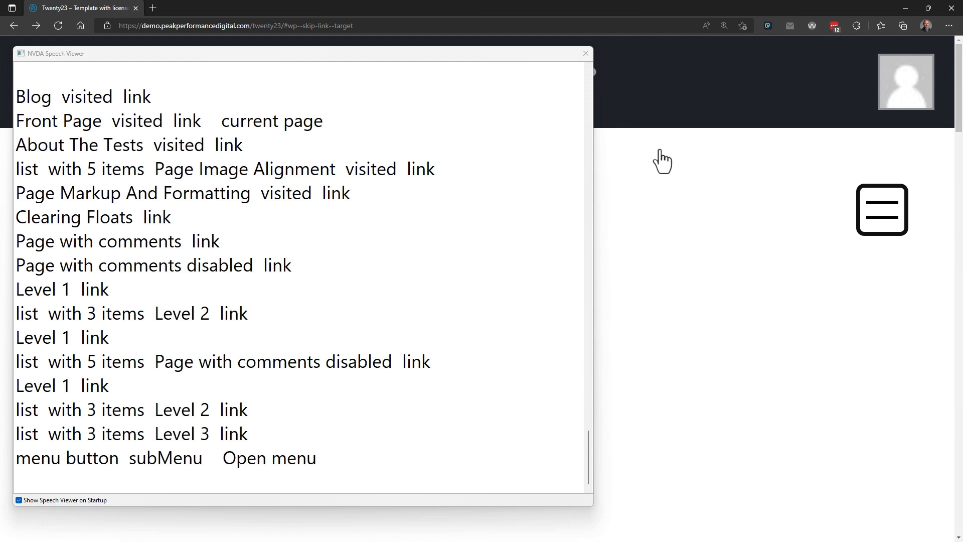
key("Return")
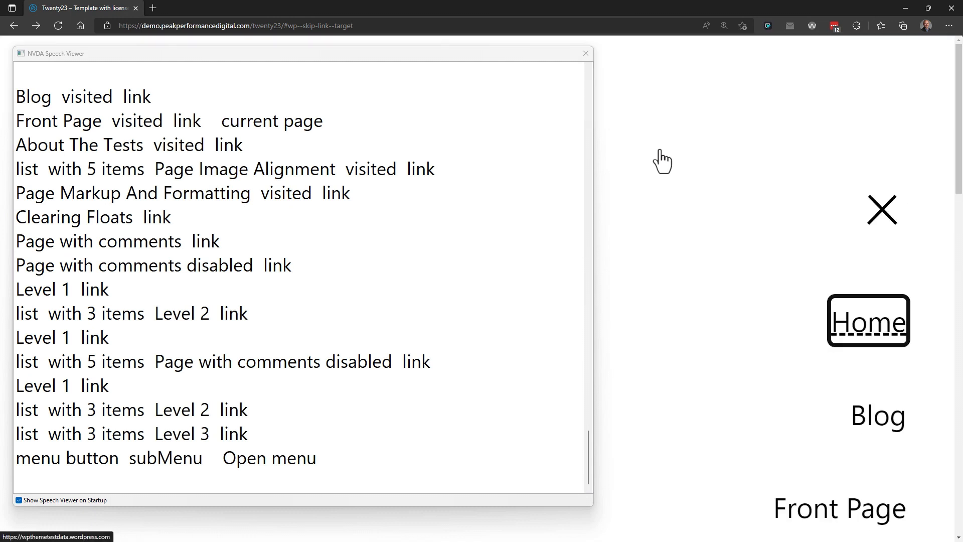
key("Escape")
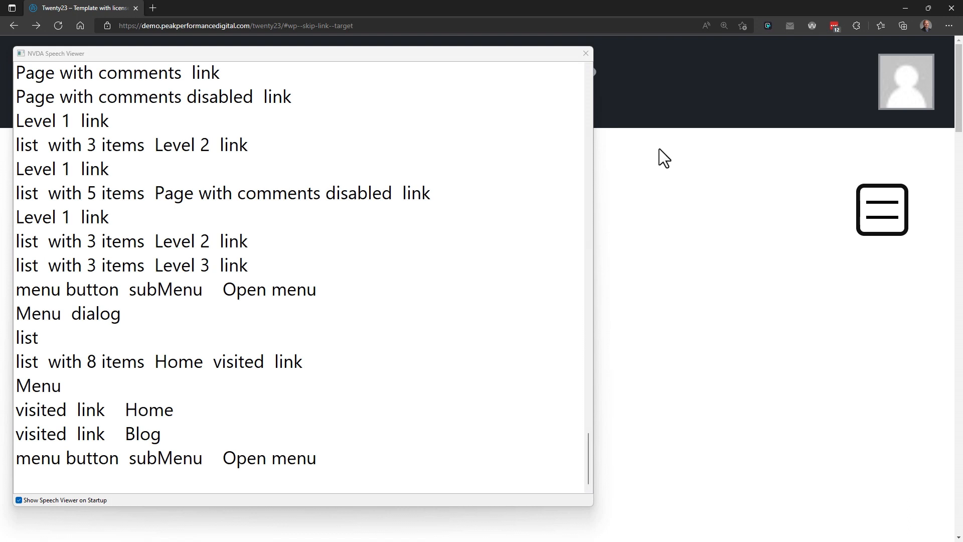
key("Return")
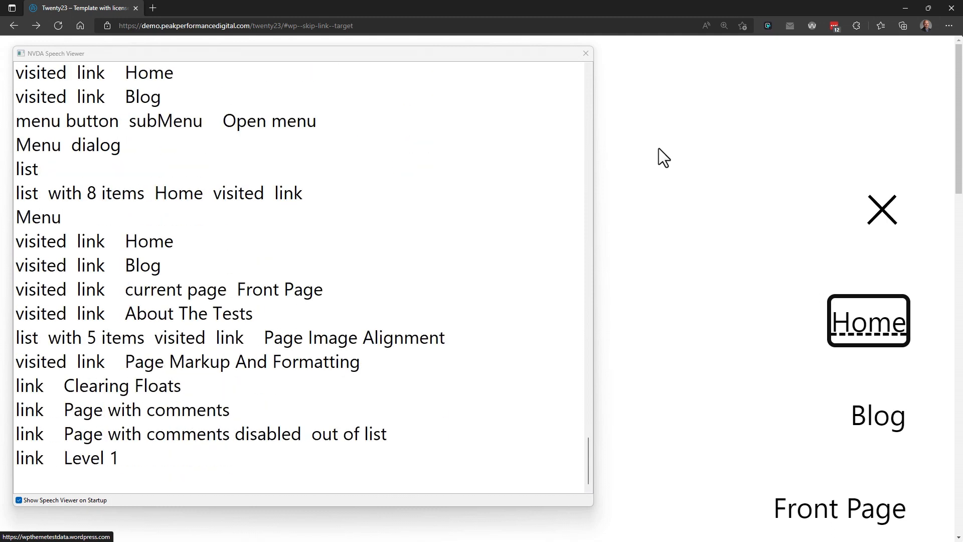
key("shift+Tab")
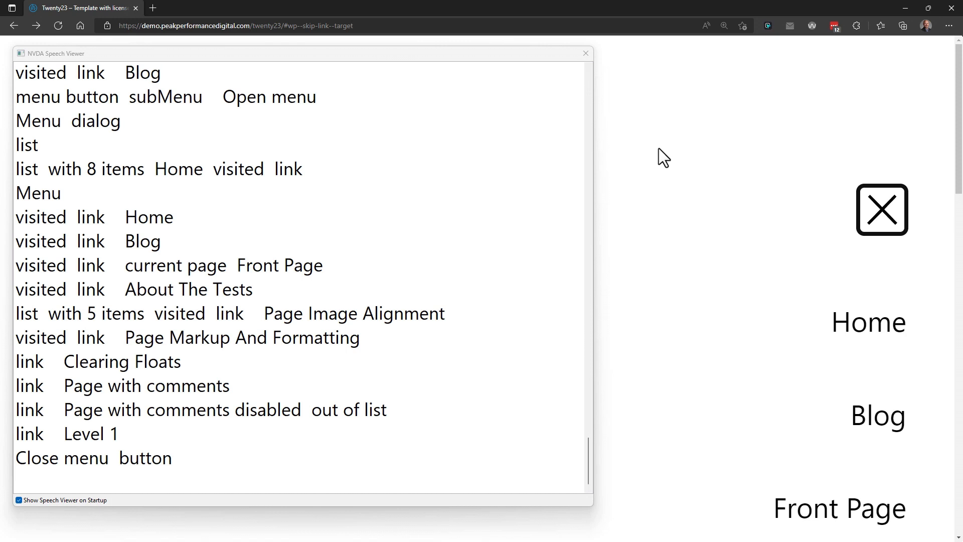
key("Return")
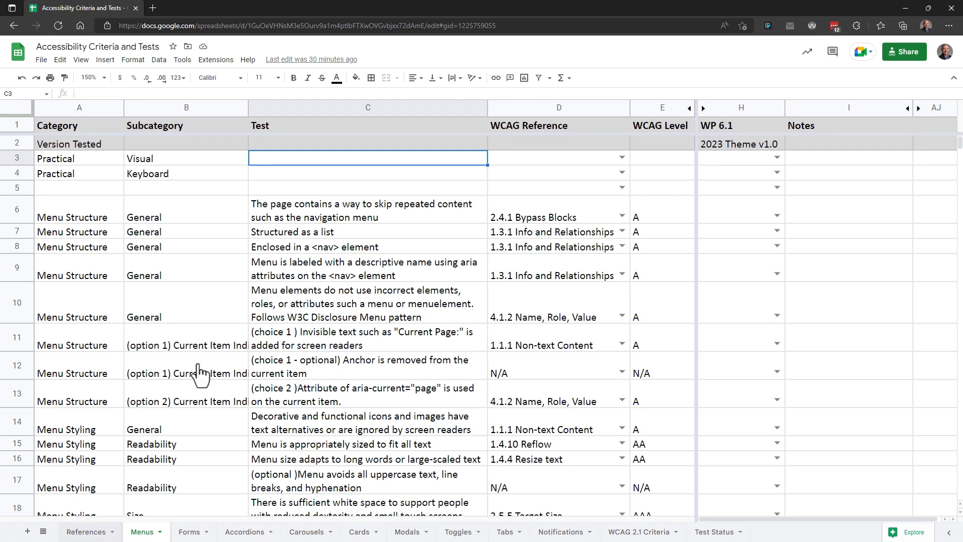
Open the Menus Tutorial link from the References sheet of Accessibility Criteria and Tests, and skim the tutorial page
key("ctrl+Page_Up")
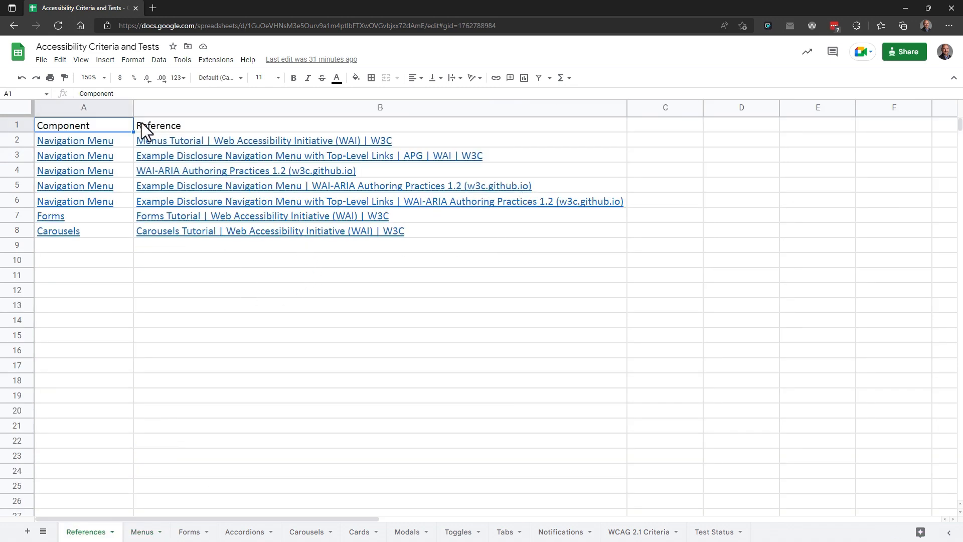
mouse_move(231, 143)
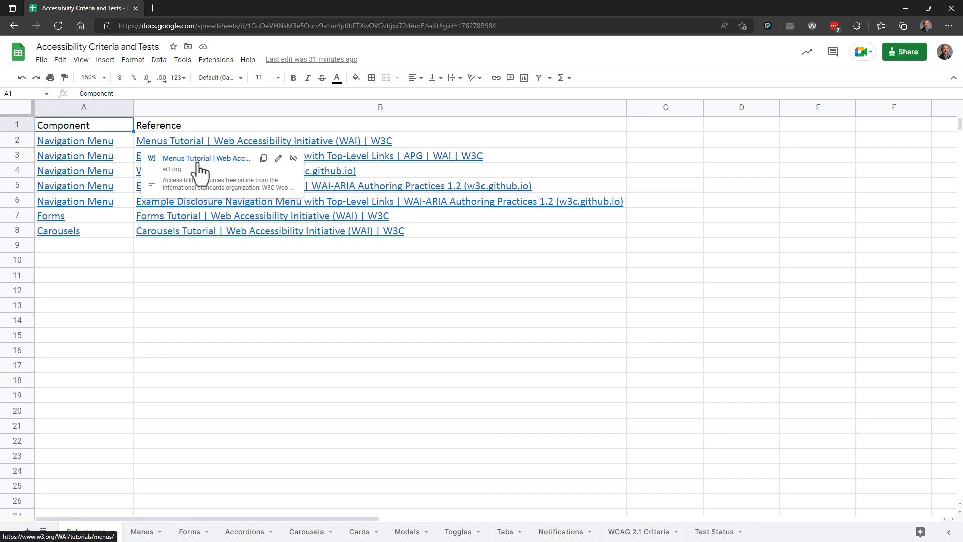
left_click(199, 159)
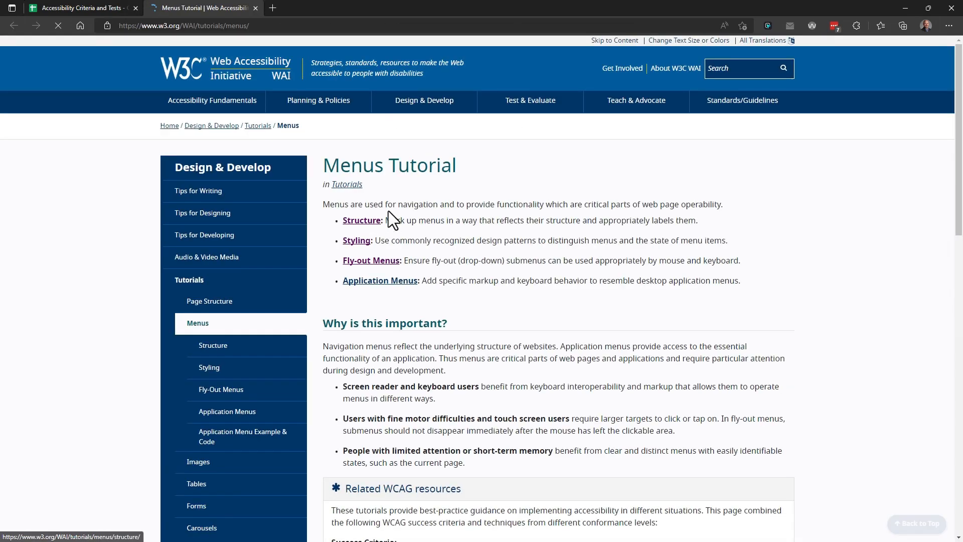
scroll(626, 204, "down", 5)
scroll(626, 204, "up", 5)
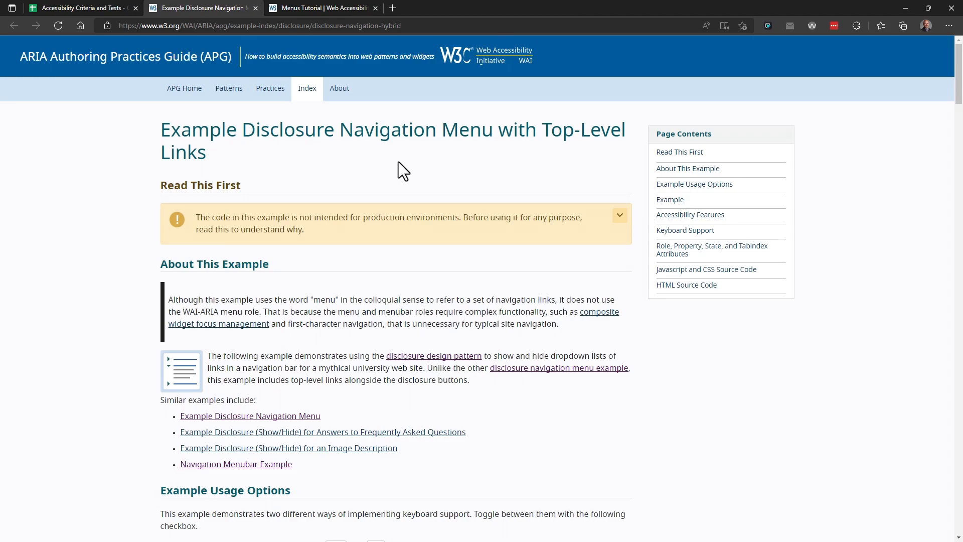
Examine the APG Example Disclosure Navigation Menu with Top-Level Links page, including its keyboard support, attributes table and HTML source code
scroll(398, 162, "down", 20)
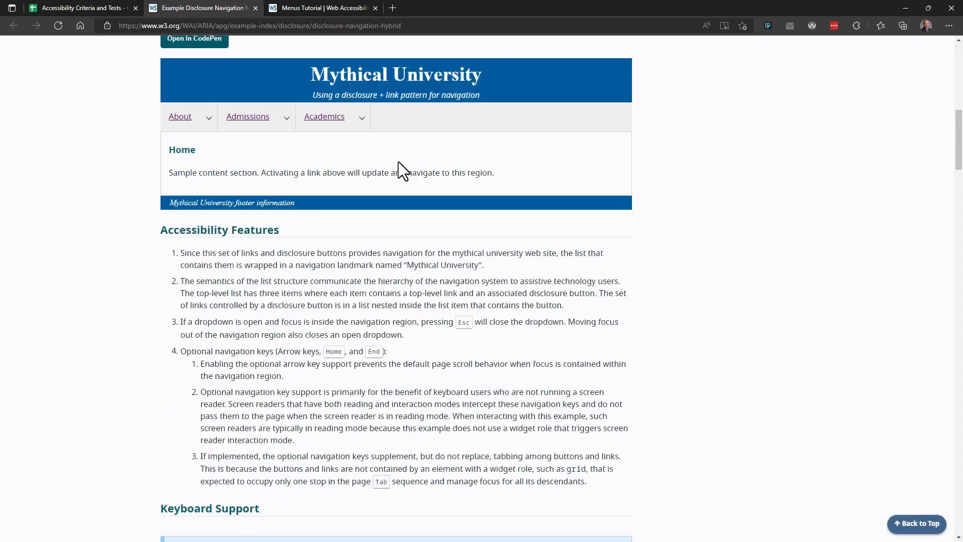
scroll(399, 163, "down", 8)
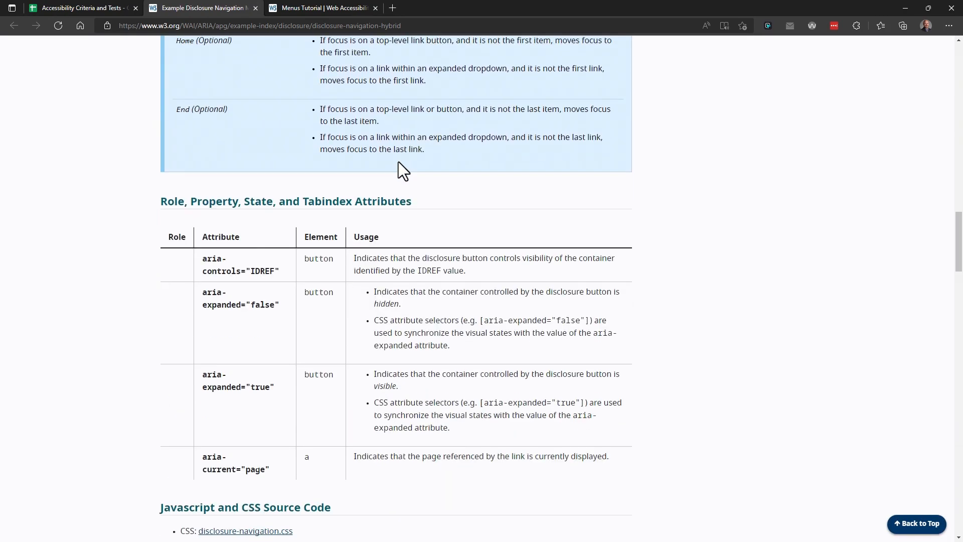
scroll(399, 161, "down", 2)
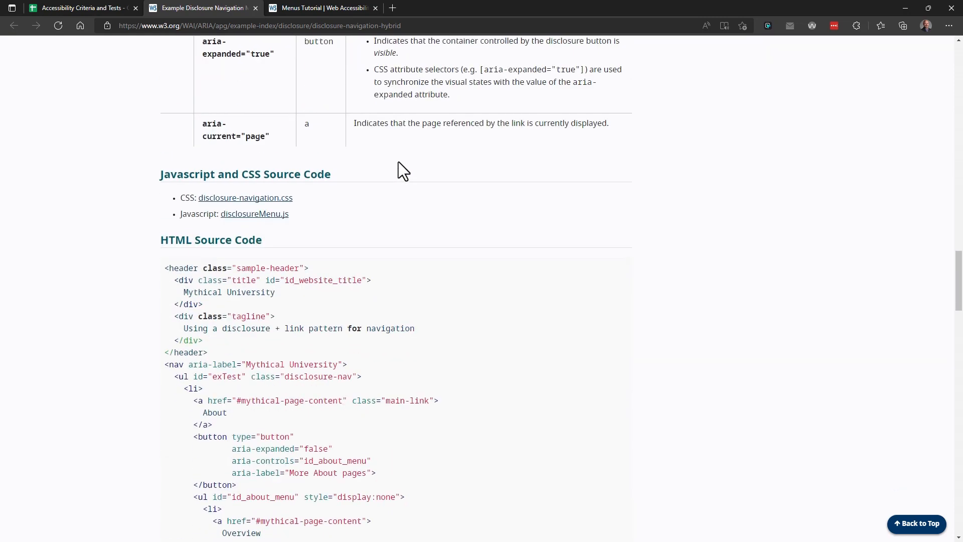
scroll(398, 162, "up", 8)
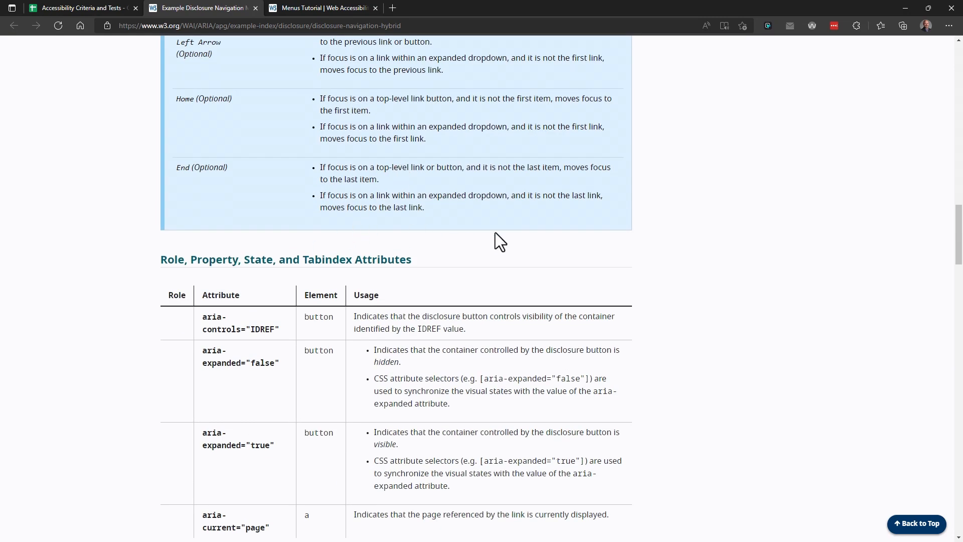
scroll(496, 233, "down", 2)
scroll(495, 233, "up", 1)
scroll(496, 233, "up", 10)
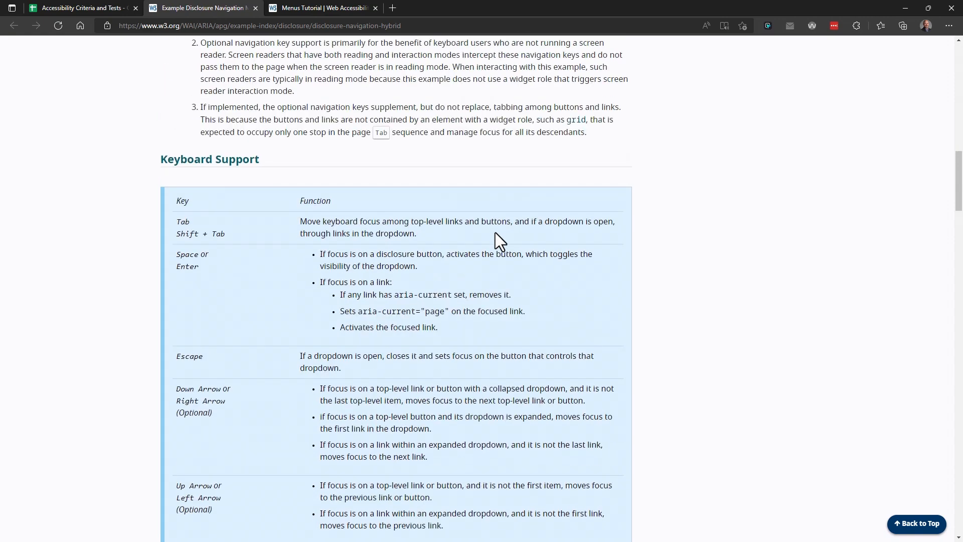
scroll(479, 205, "up", 17)
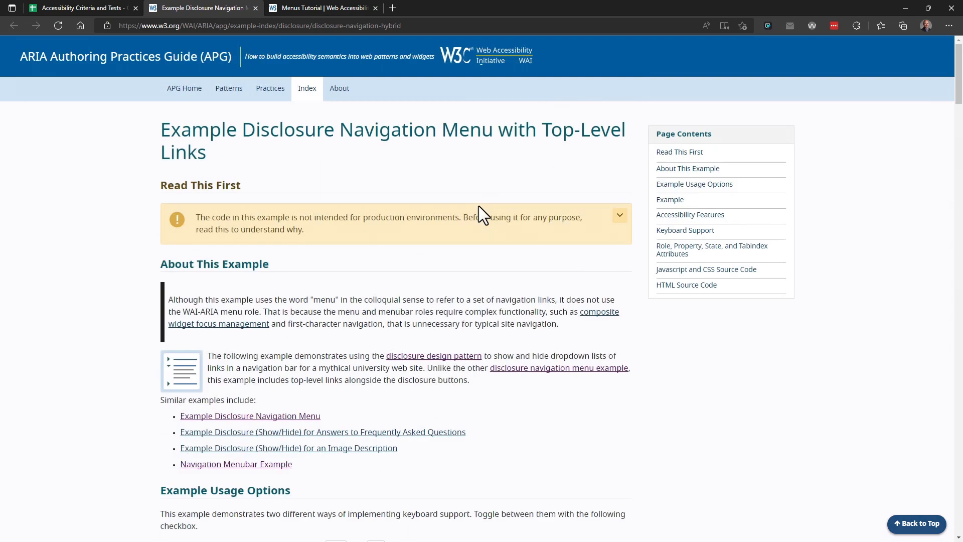
Open the w3c.github.io version of the top-level links disclosure menu example from References, and highlight its note about the WAI-ARIA menu role
key("ctrl+shift+Tab")
left_click(377, 204)
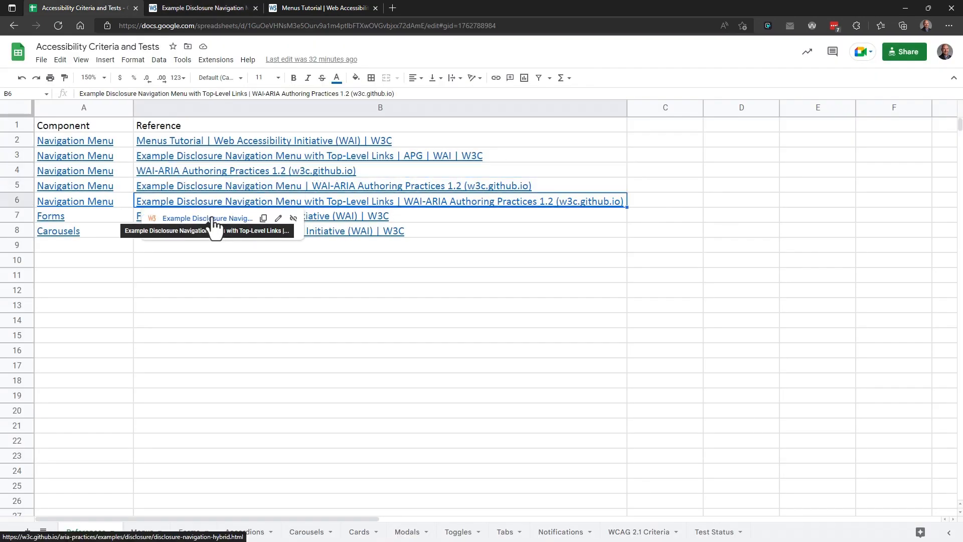
left_click(203, 218)
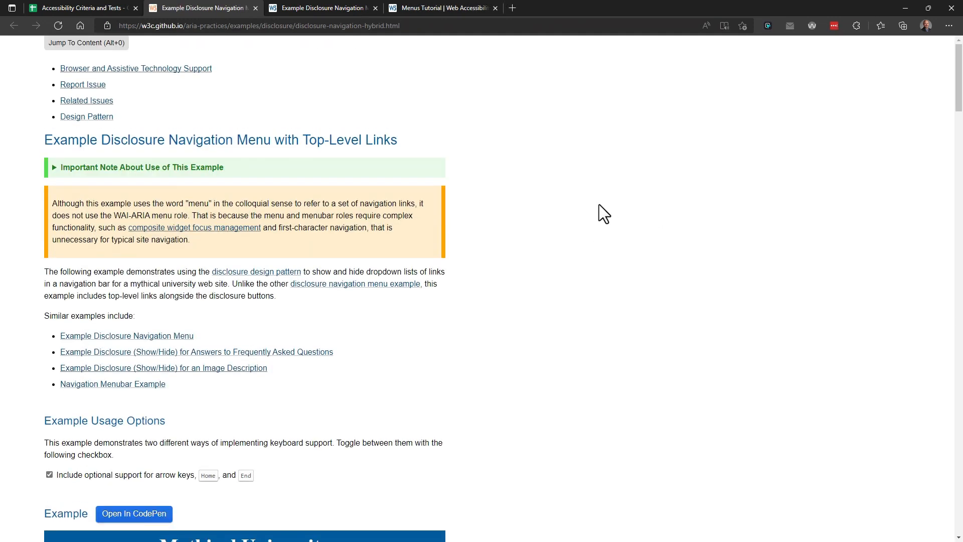
left_click_drag(52, 203, 334, 246)
left_click(333, 246)
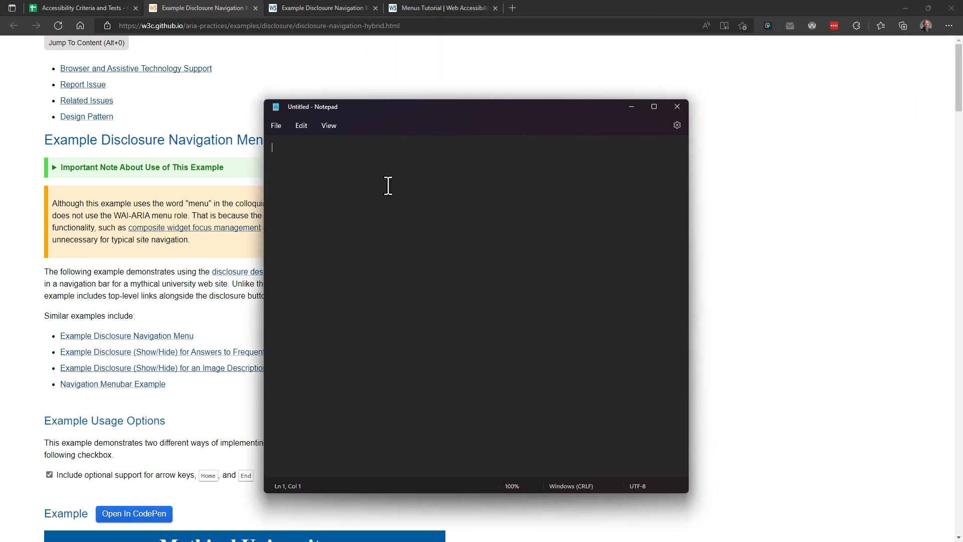
In Notepad, open the File menu, move up and down through its items from the keyboard, and close it
key("alt+f")
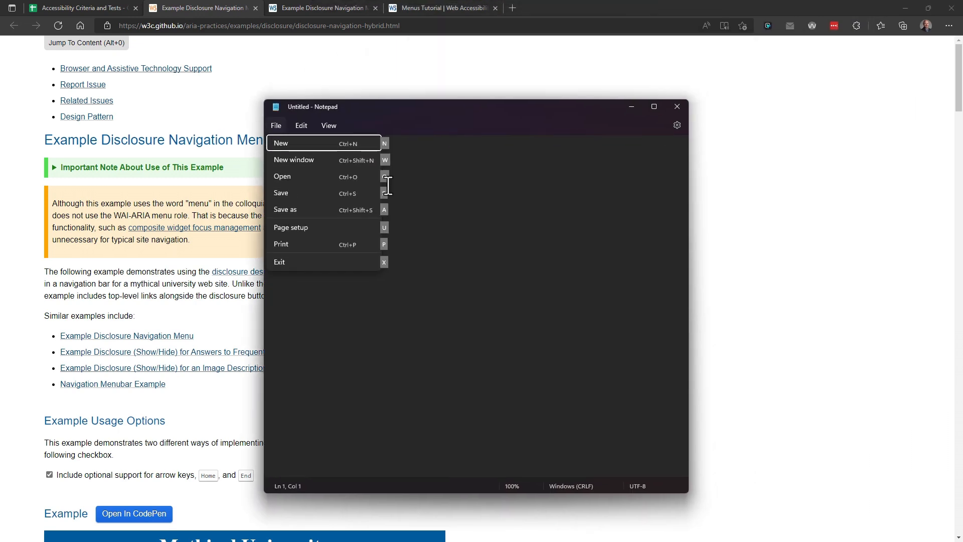
key("Down")
key("Down")
key("Down")
key("Down")
key("Down")
key("Up")
key("Up")
key("Up")
key("Up")
key("Down")
key("Down")
key("Down")
key("Down")
key("Escape")
Move keyboard focus back and forth across Notepad's menu bar, try opening one of its menus, and exit Notepad
key("Right")
key("Left")
key("Right")
key("Right")
key("Left")
key("Left")
key("Left")
key("Left")
key("Left")
key("Right")
key("Right")
key("Right")
key("Return")
key("Left")
key("Escape")
key("alt+F4")
Open the Microsoft home page in a new browser tab and move keyboard focus along its navigation to Small Business and back to Deals
left_click(512, 8)
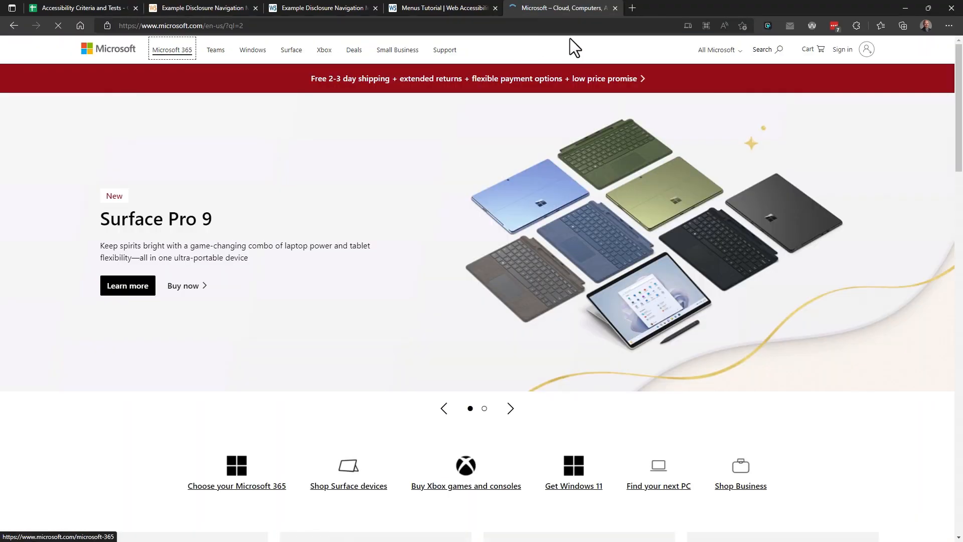
key("Tab")
key("Tab")
key("Tab")
key("Tab")
key("Tab")
key("Tab")
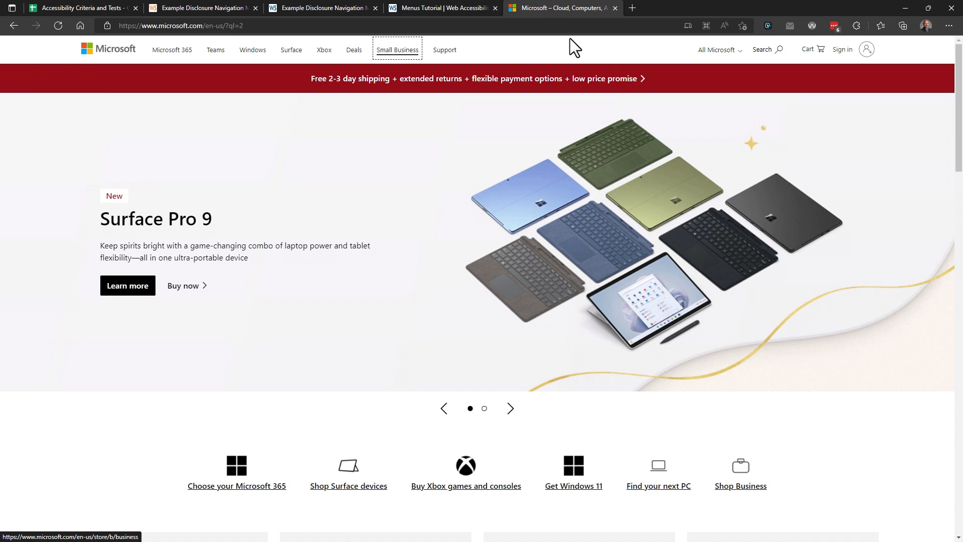
key("shift+Tab")
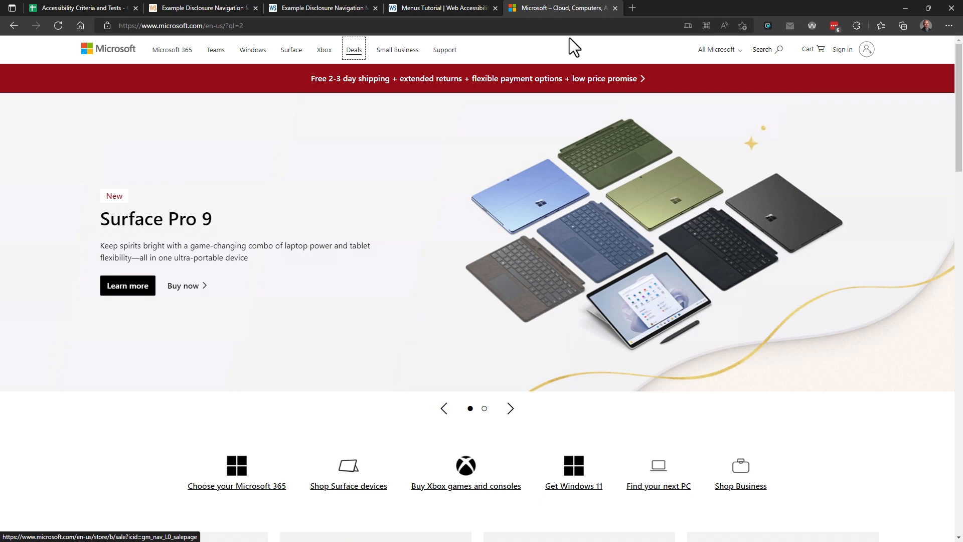
Open the Navigation Menubar Example from the disclosure example page, read its caution, and follow its Example Disclosure Navigation Menu link
key("ctrl+2")
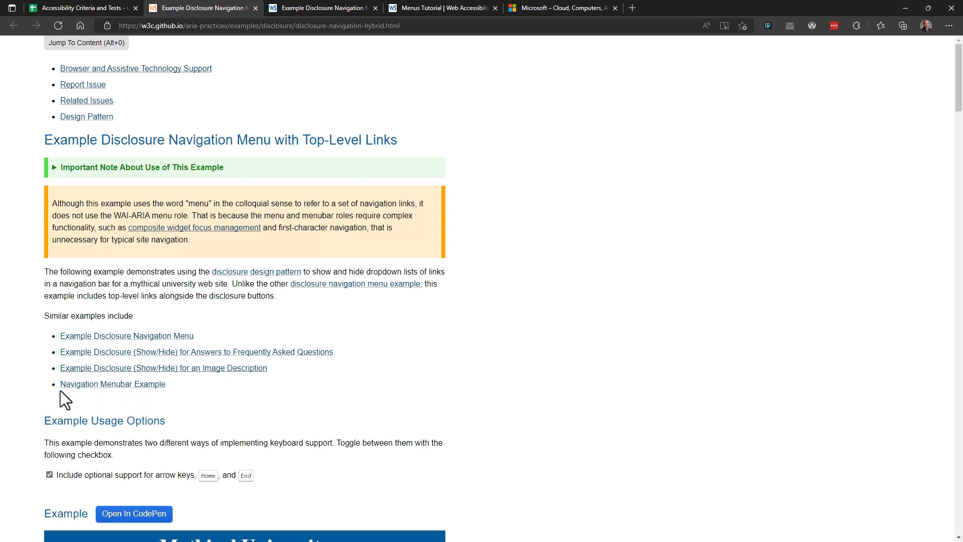
left_click(108, 385)
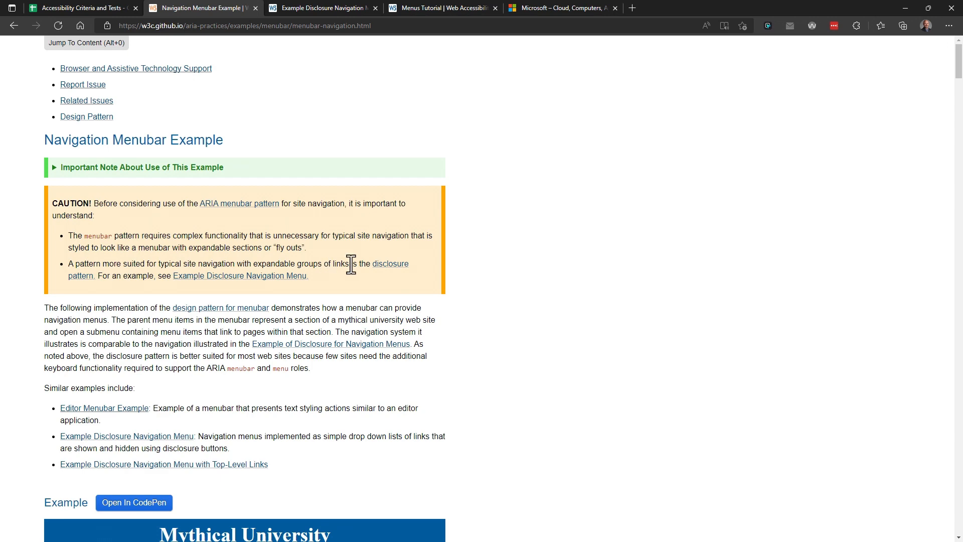
left_click(233, 276)
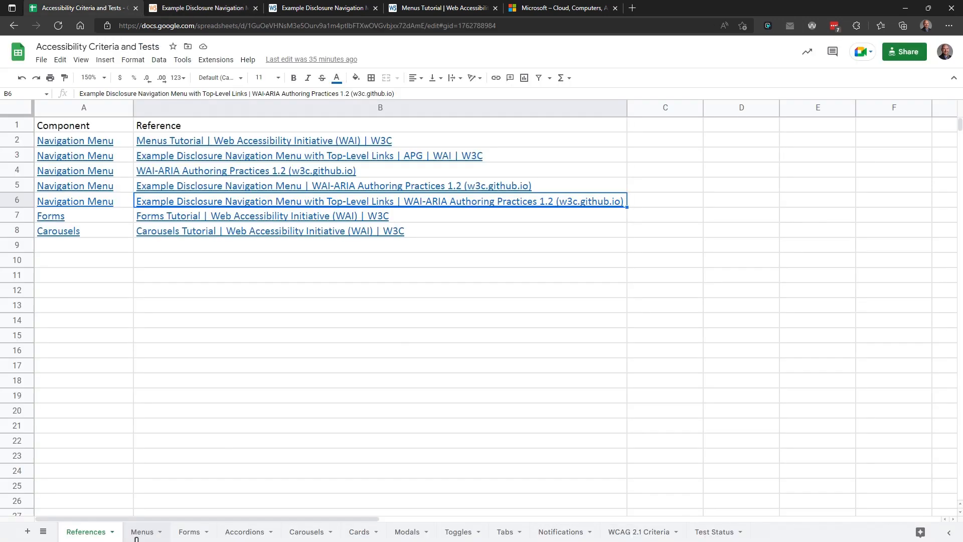
In the Menus sheet, set the WP 6.1 result for the test on skipping repeated content to Pass
left_click(134, 534)
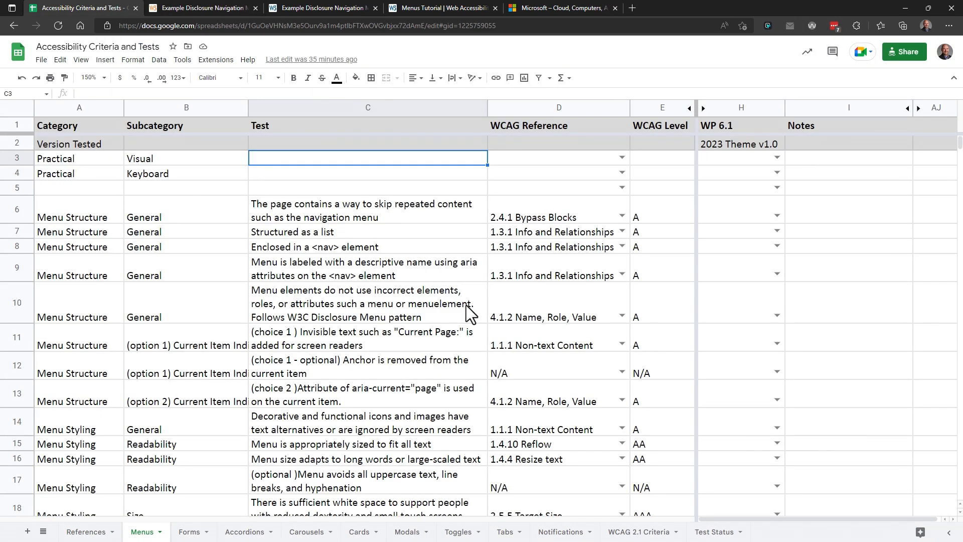
left_click(400, 199)
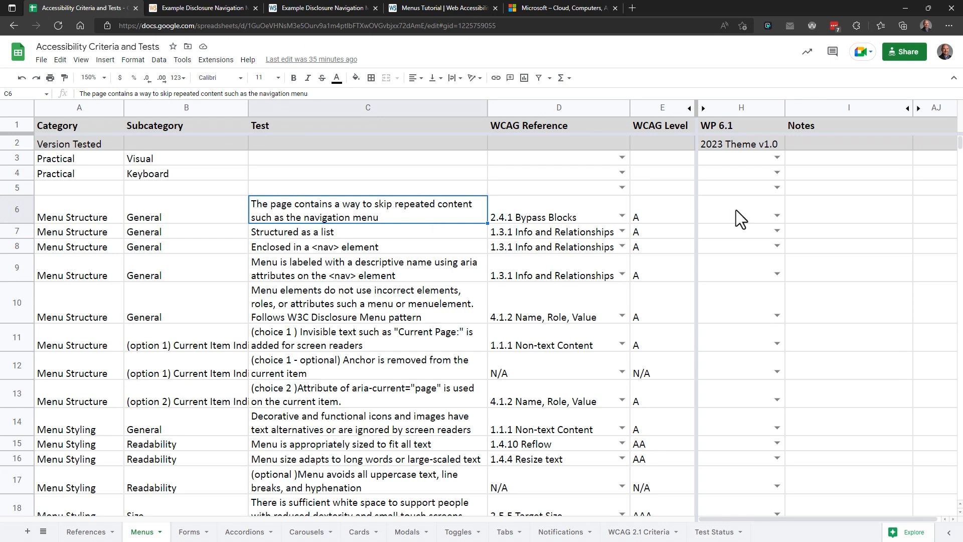
left_click(760, 209)
left_click(780, 214)
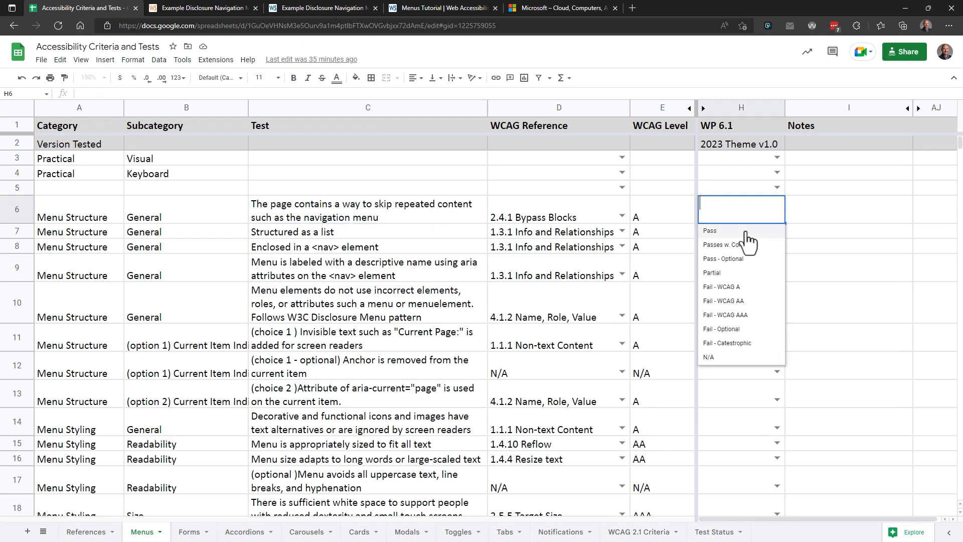
left_click(737, 229)
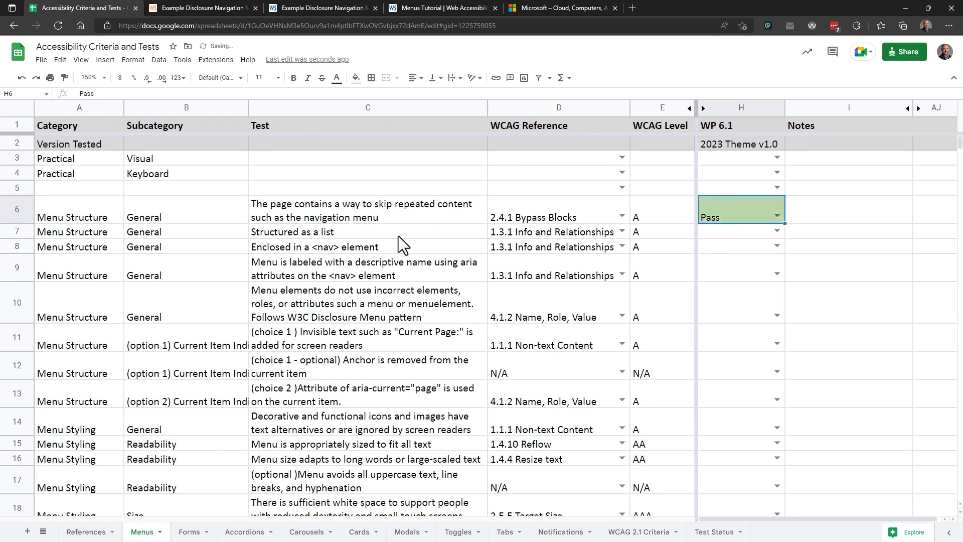
For the "Structured as a list" test, inspect the Home menu link on the Twenty23 site in the developer tools
left_click(386, 229)
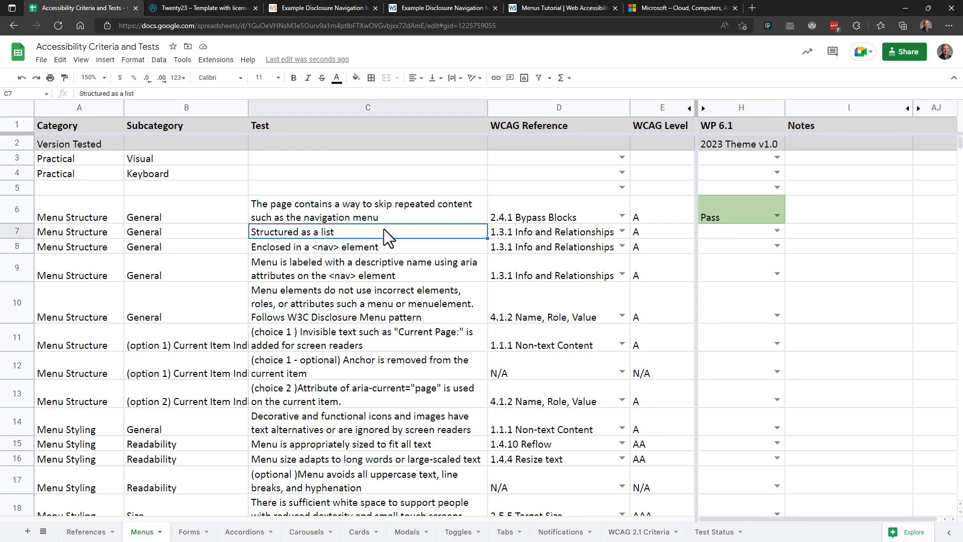
left_click(198, 6)
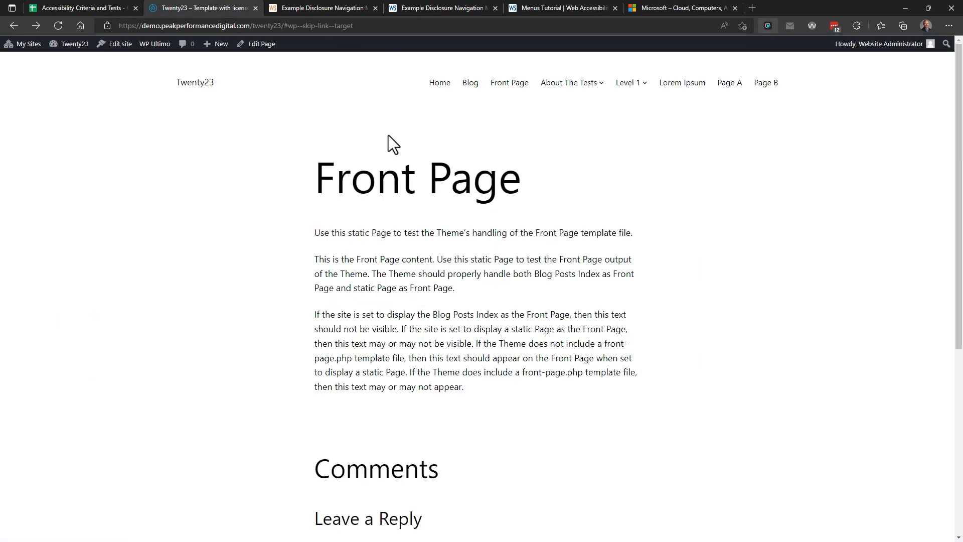
right_click(432, 83)
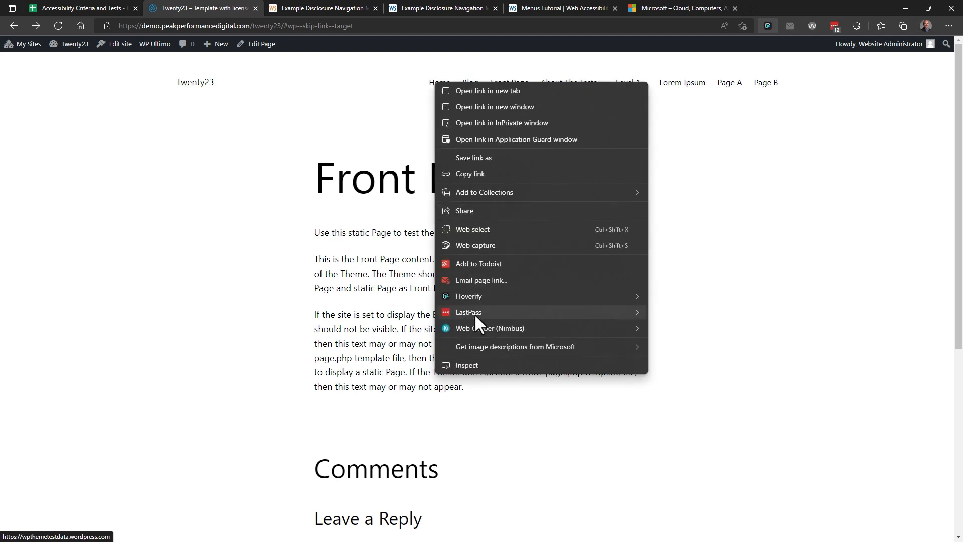
left_click(466, 366)
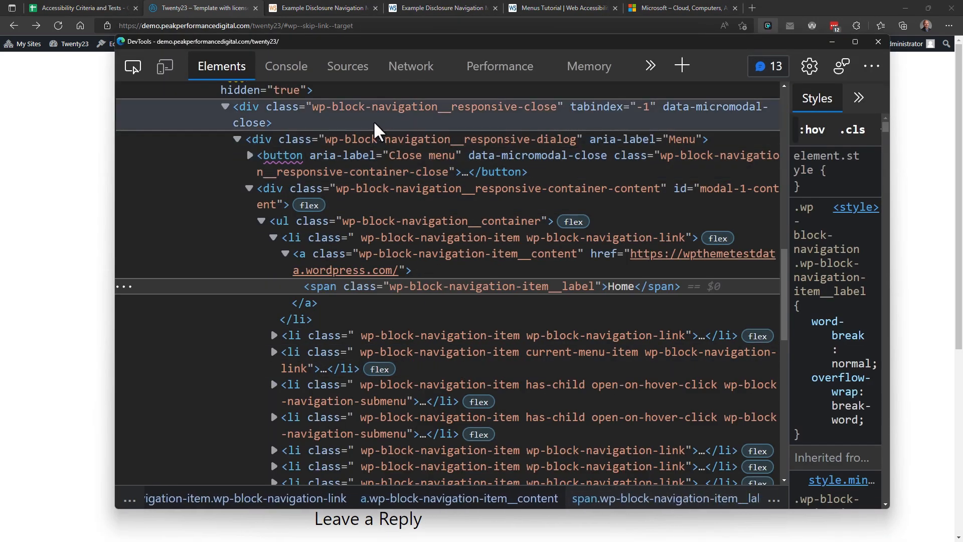
Examine the navigation markup around Home: the ul container, its list item, the anchor and the label span
left_click(310, 221)
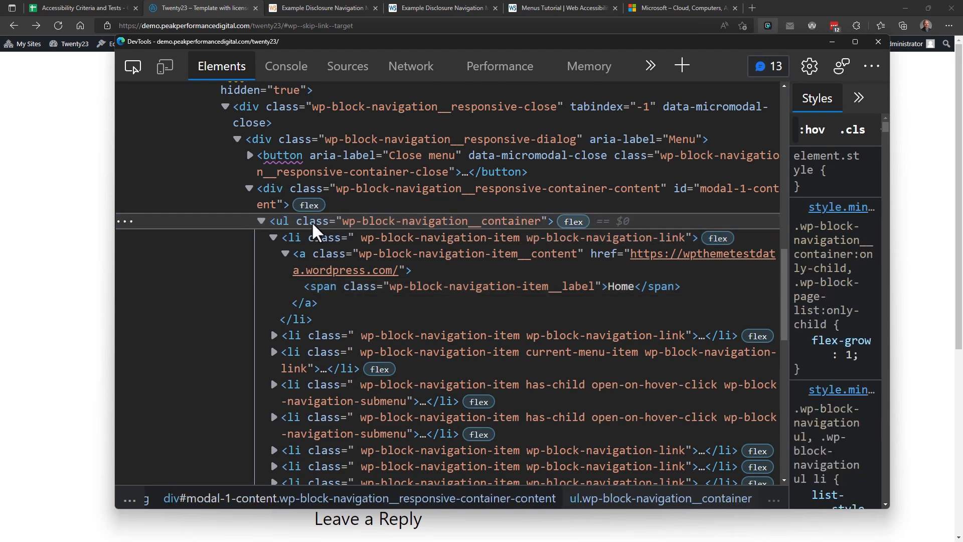
left_click(400, 236)
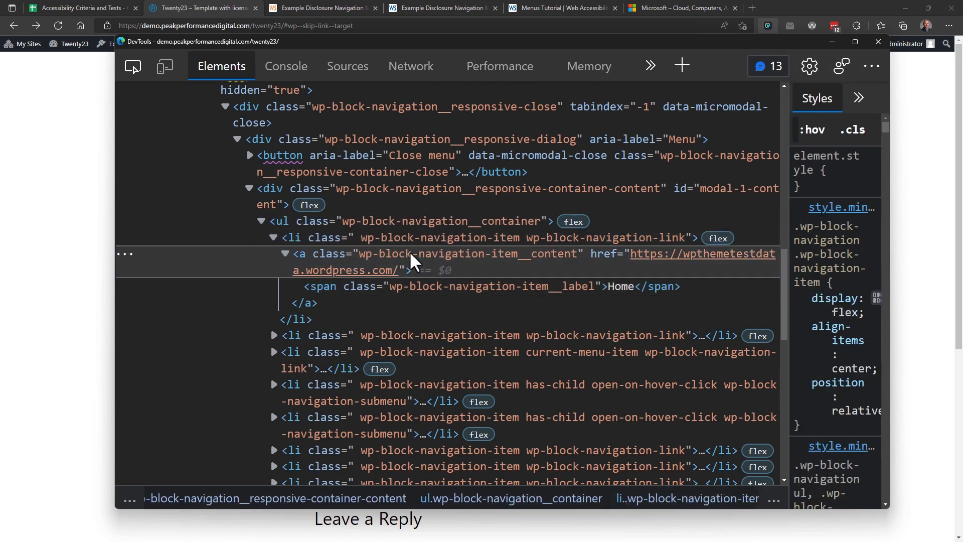
left_click(410, 251)
left_click(397, 221)
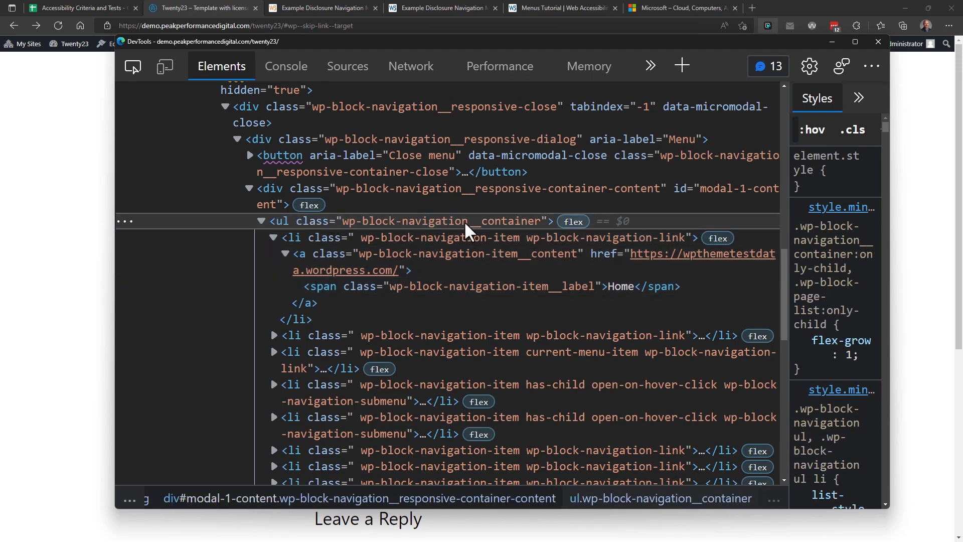
left_click(437, 237)
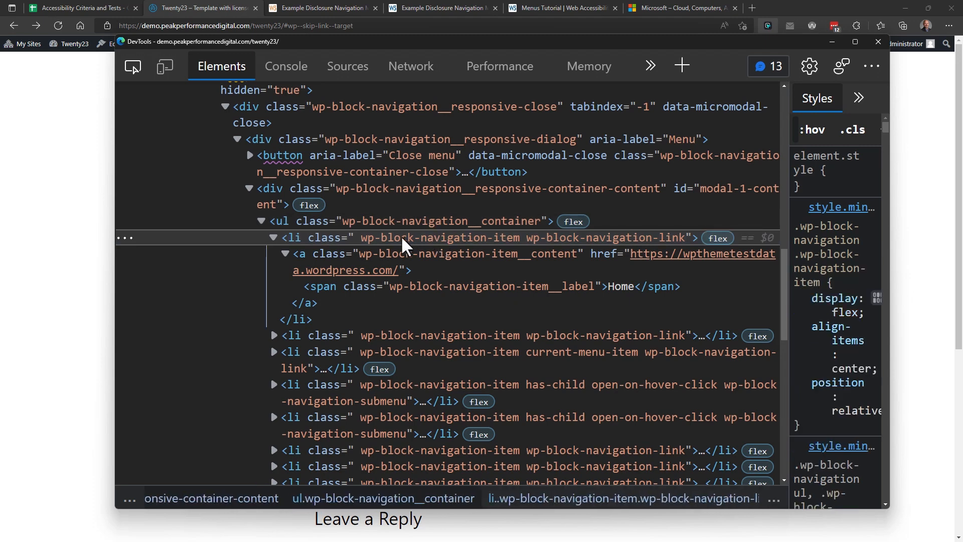
left_click_drag(517, 48, 452, 177)
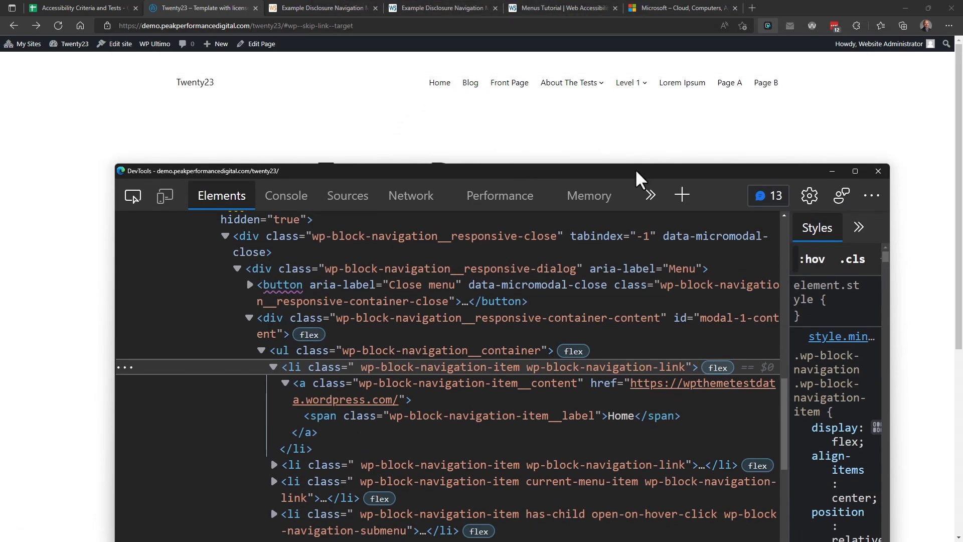
left_click_drag(635, 170, 640, 55)
left_click(454, 266)
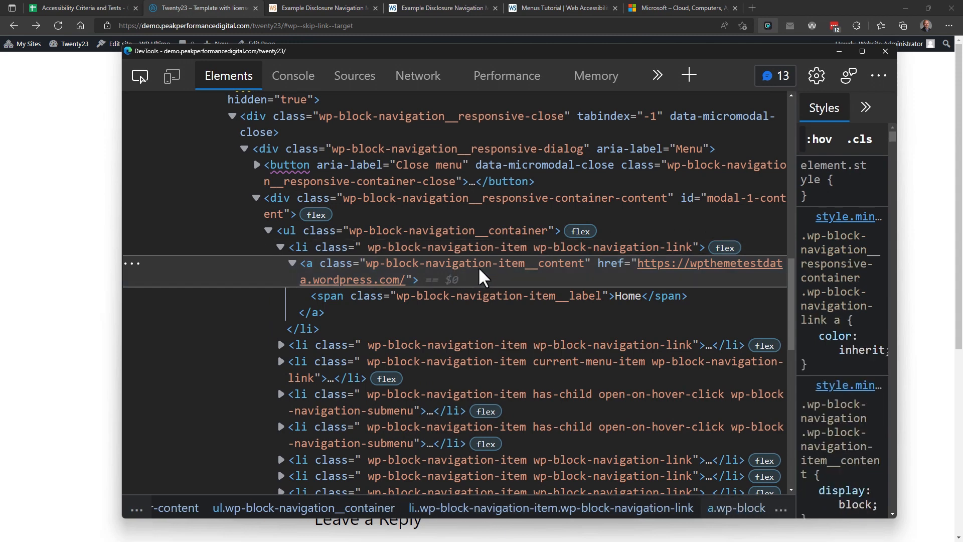
left_click(479, 297)
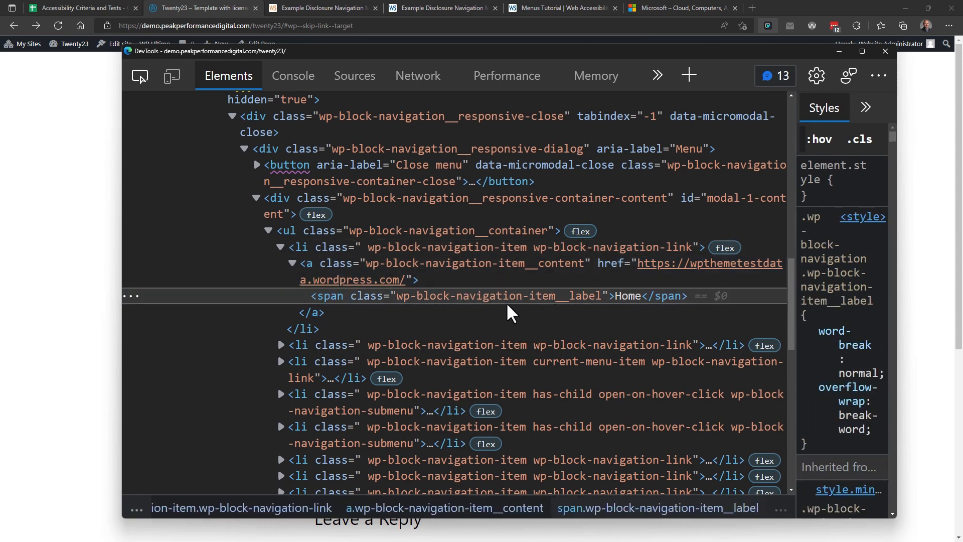
Examine the About The Tests list item, its link and its expanded submenu button in the page markup
scroll(507, 303, "down", 2)
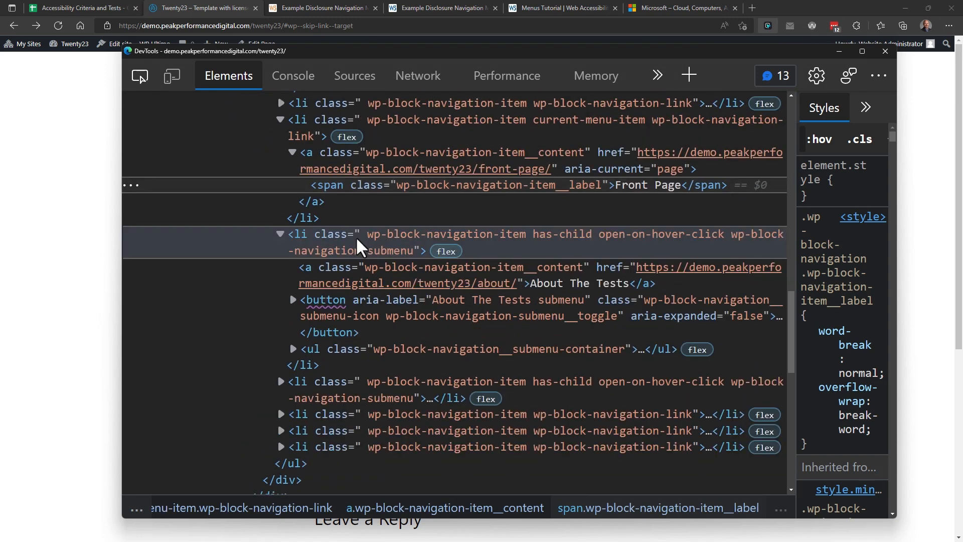
left_click(360, 238)
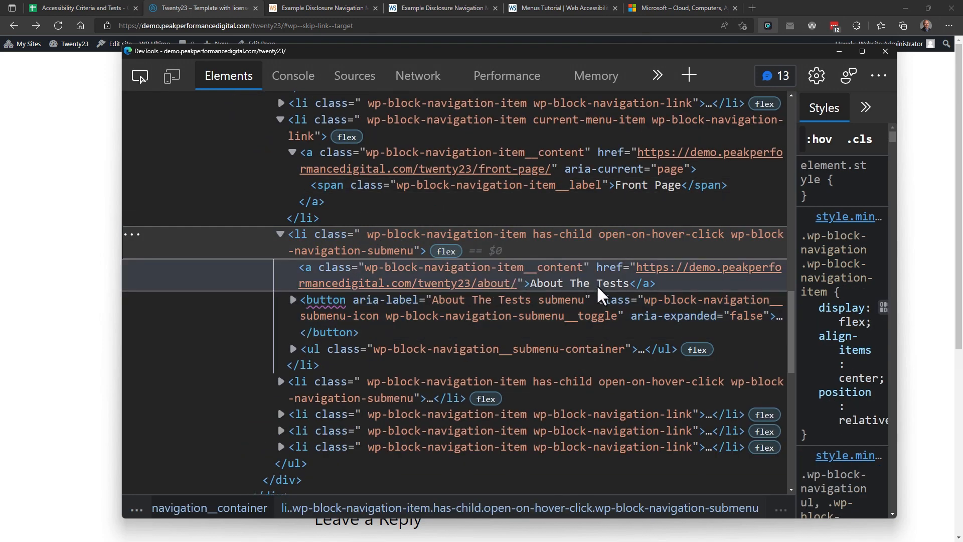
left_click(546, 284)
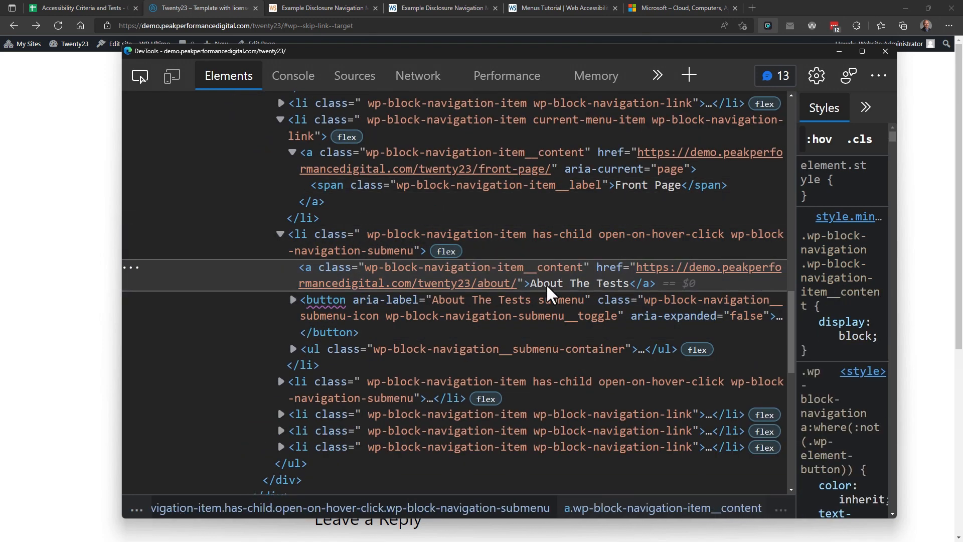
left_click(425, 315)
left_click(292, 300)
scroll(322, 235, "down", 3)
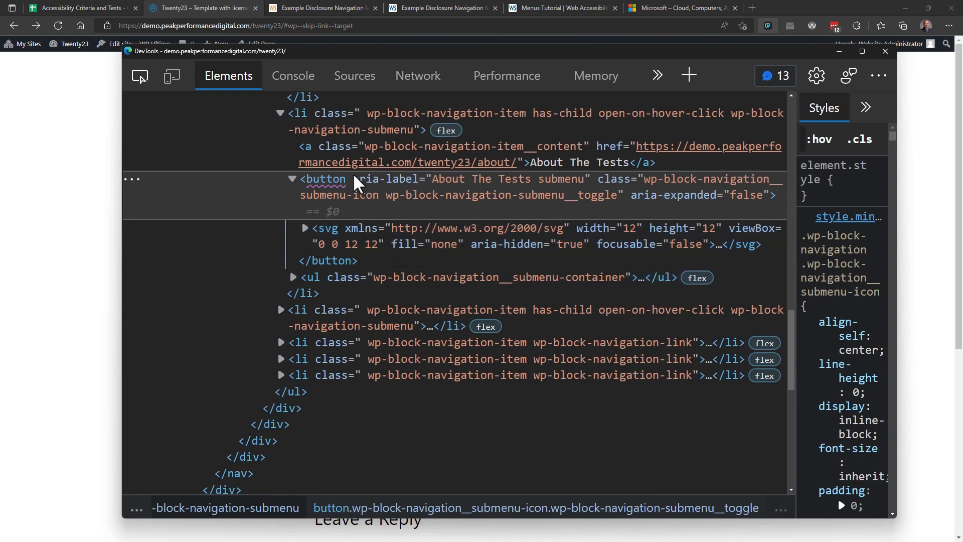
Expand the About The Tests submenu list down to the Page Image Alignment label to check its structure, and collapse it
left_click(387, 280)
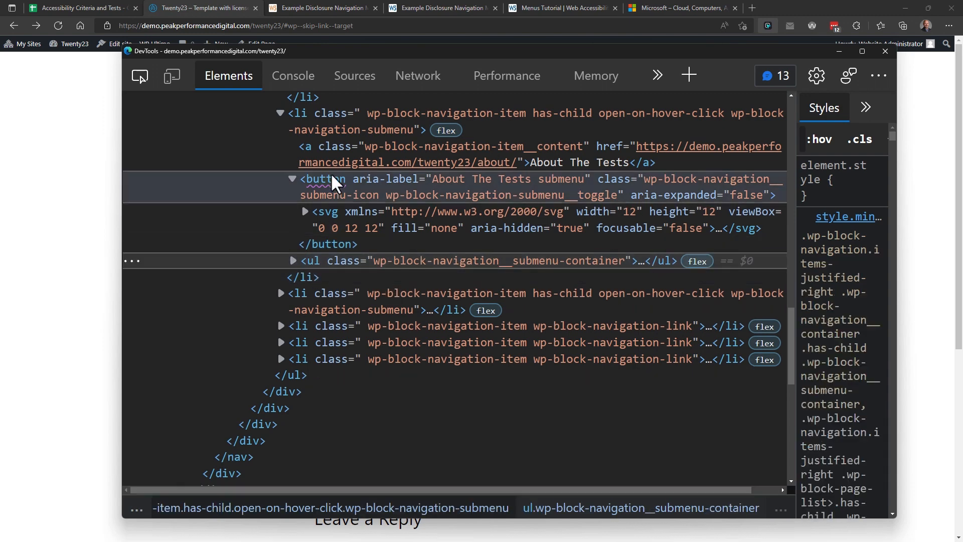
left_click(293, 261)
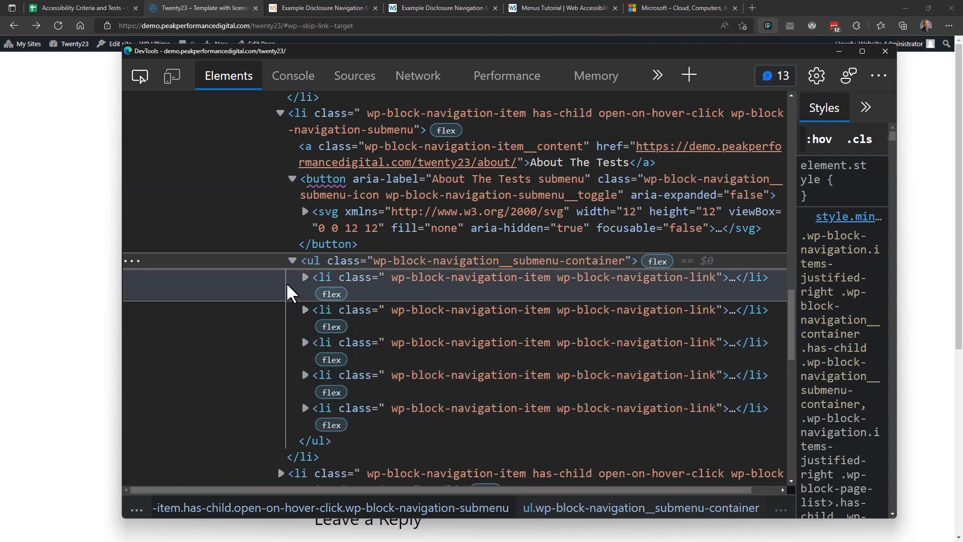
left_click(303, 276)
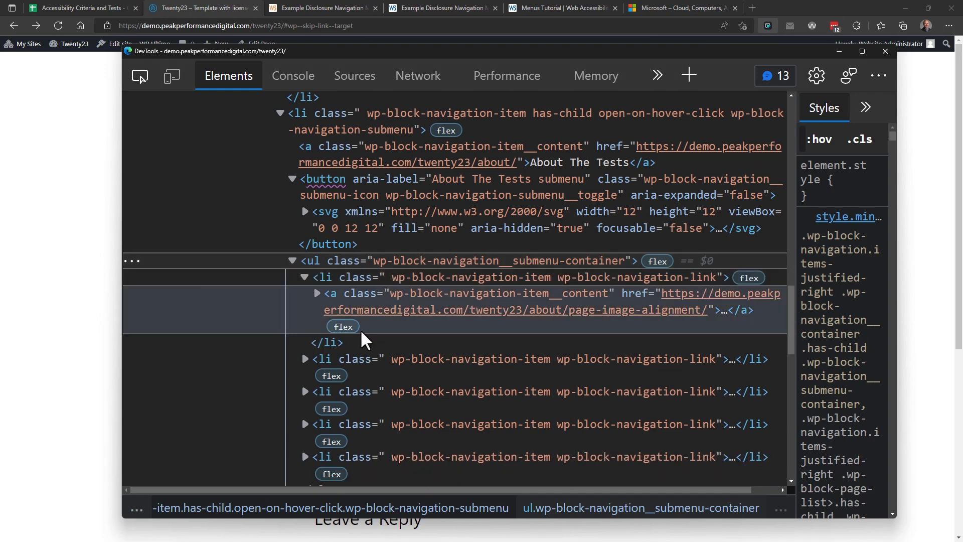
left_click(316, 293)
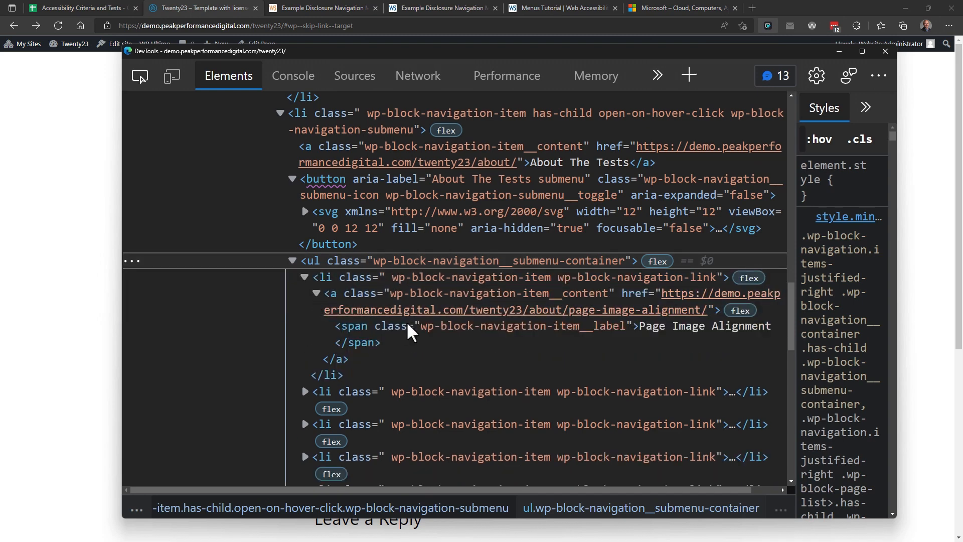
left_click(292, 261)
In the Menus sheet, set the WP 6.1 result for the "Structured as a list" test to Pass
key("ctrl+1")
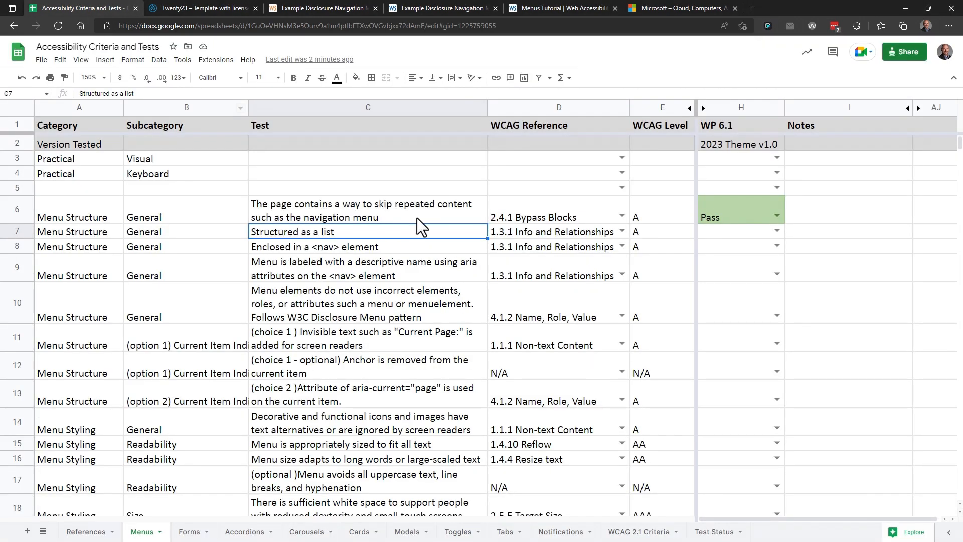
left_click(769, 232)
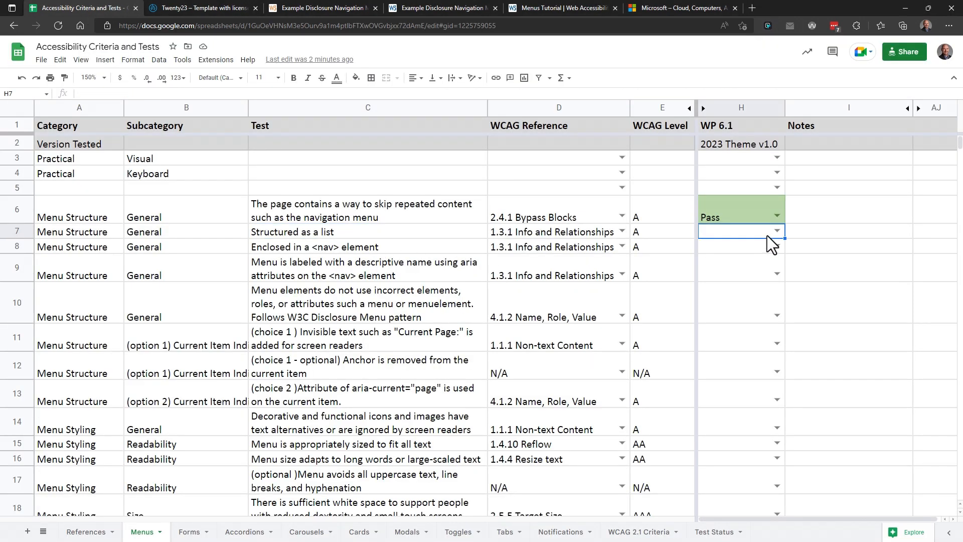
left_click(740, 248)
For the nav enclosure test, collapse the menu's ul in the Twenty23 markup and examine the nav element around it
left_click(391, 247)
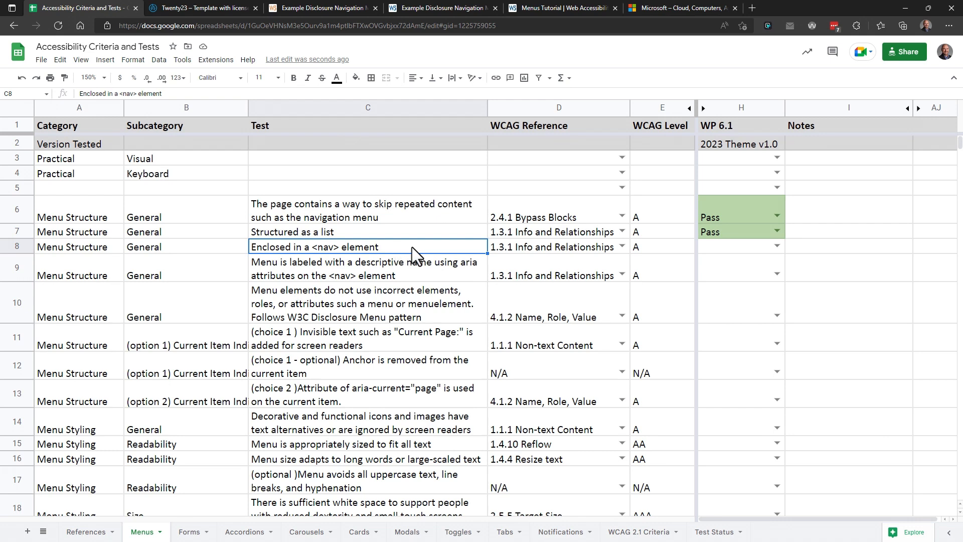
left_click(194, 6)
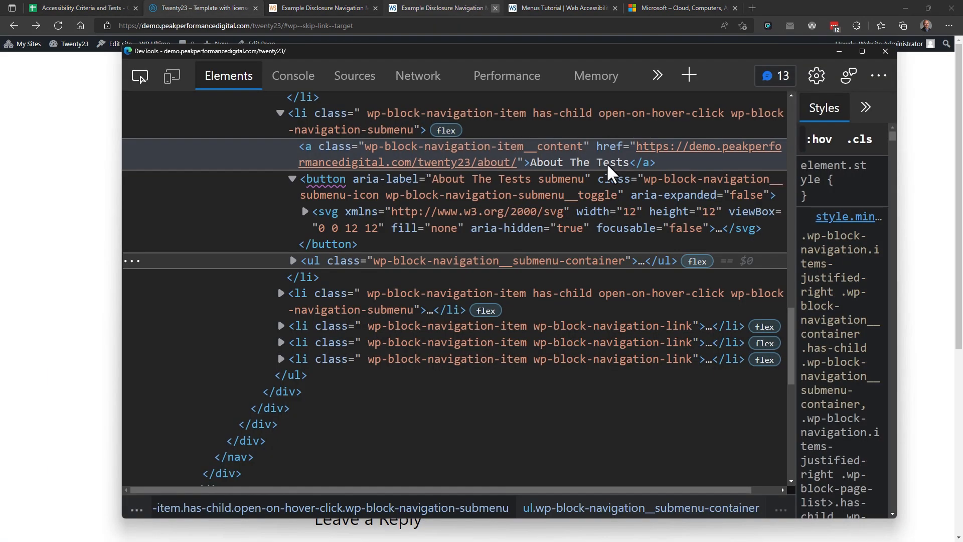
scroll(382, 338, "up", 5)
left_click(387, 339)
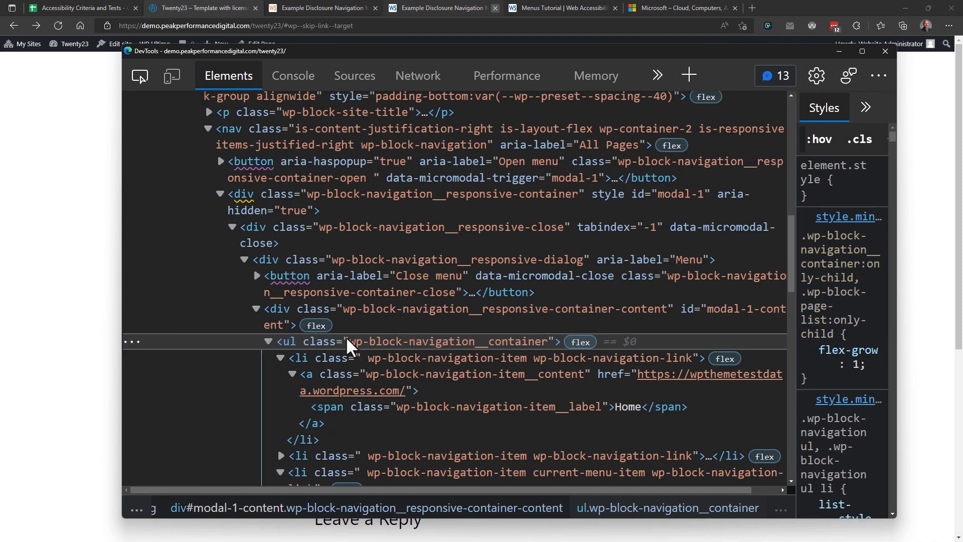
left_click(269, 341)
scroll(353, 233, "up", 1)
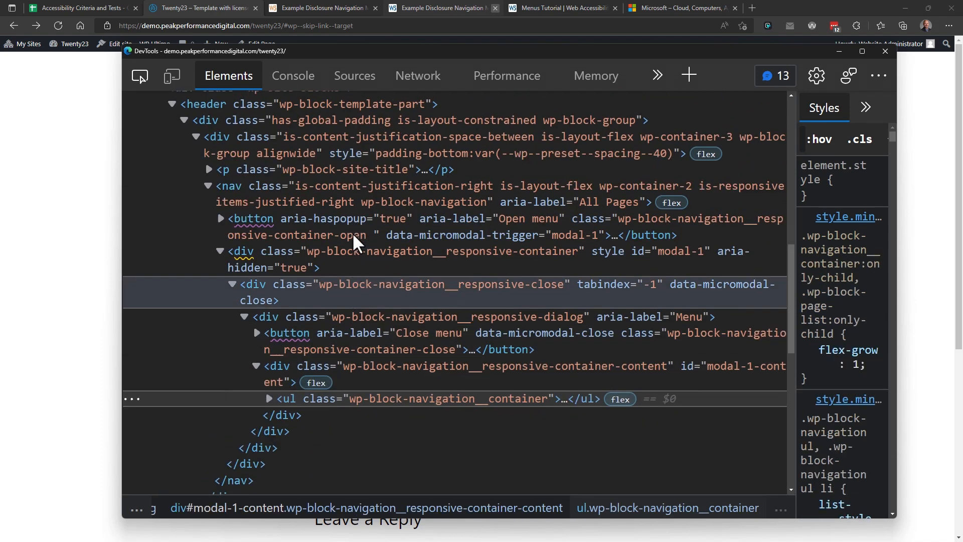
left_click(251, 199)
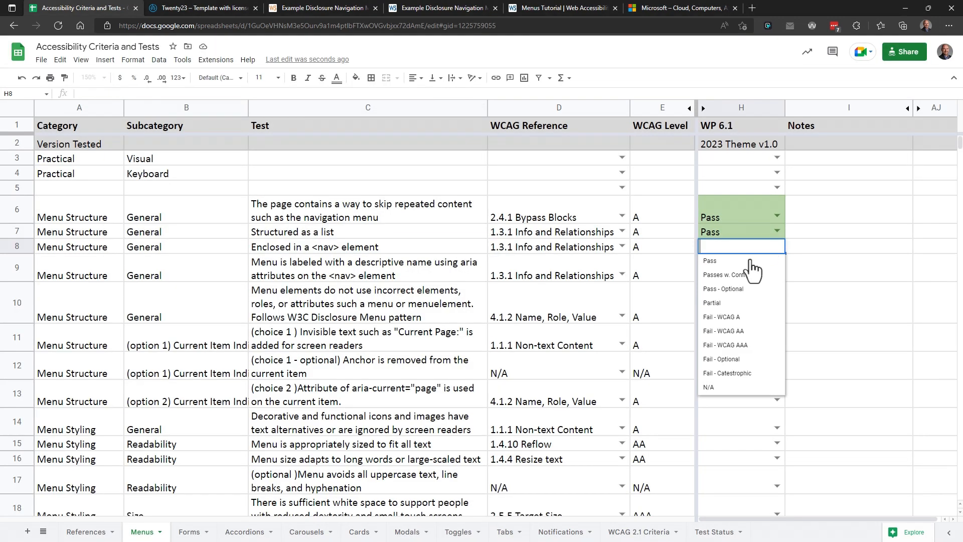
Set the WP 6.1 results for the nav enclosure test and the descriptive aria label test to Pass
left_click(752, 261)
left_click(390, 269)
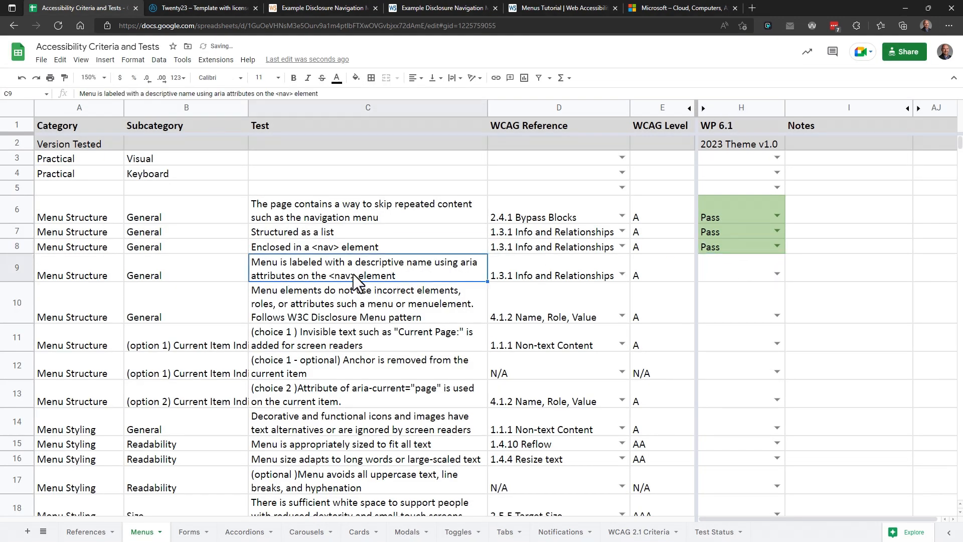
left_click(776, 273)
left_click(751, 289)
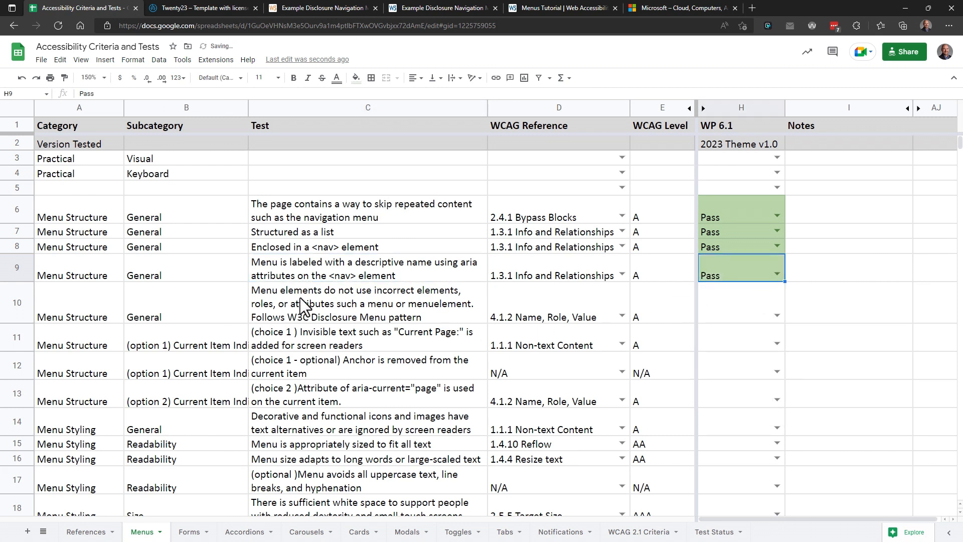
Set the WP 6.1 result for the incorrect elements, roles or attributes test to Pass
left_click(327, 301)
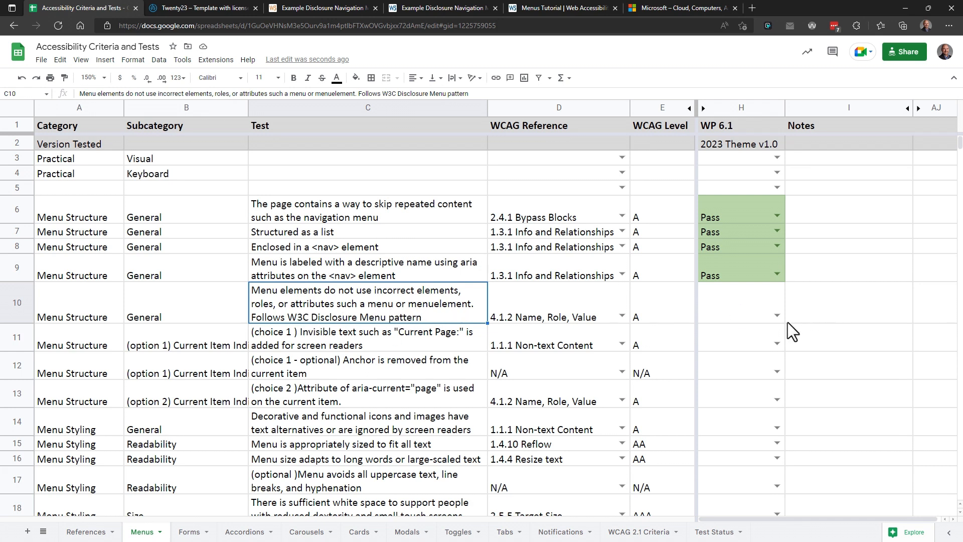
left_click(777, 315)
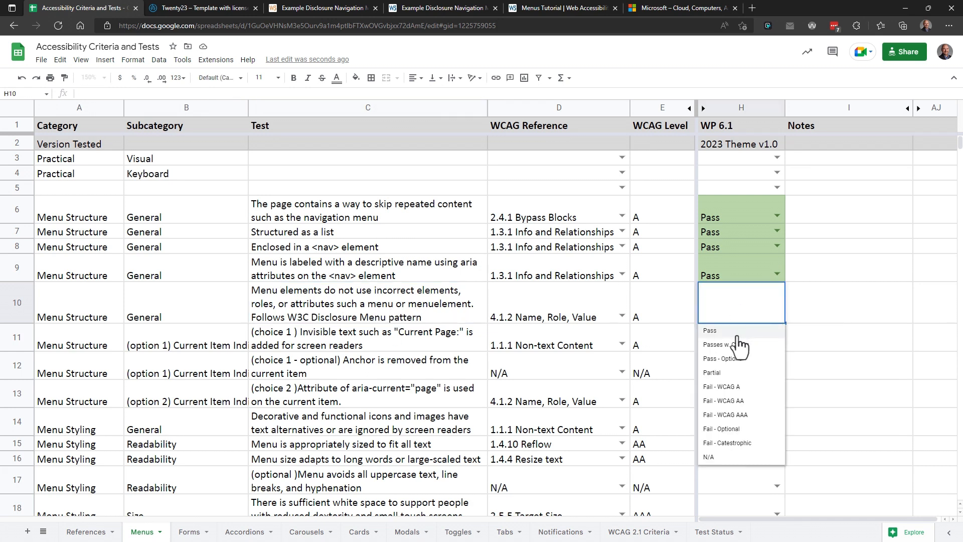
left_click(733, 331)
Read the choice 1 current-item tests on invisible "Current Page:" text and removing the anchor
left_click(208, 346)
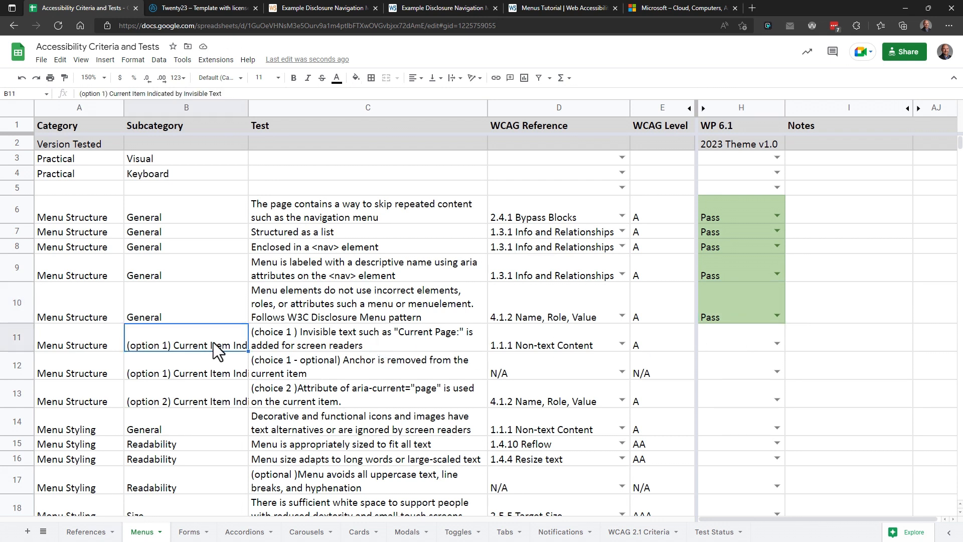
left_click(409, 344)
left_click(379, 367)
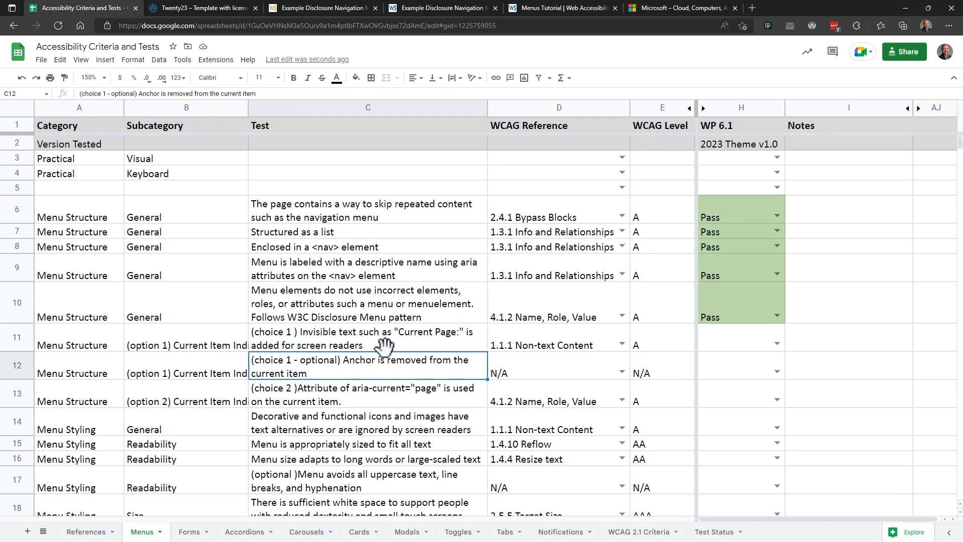
left_click(386, 345)
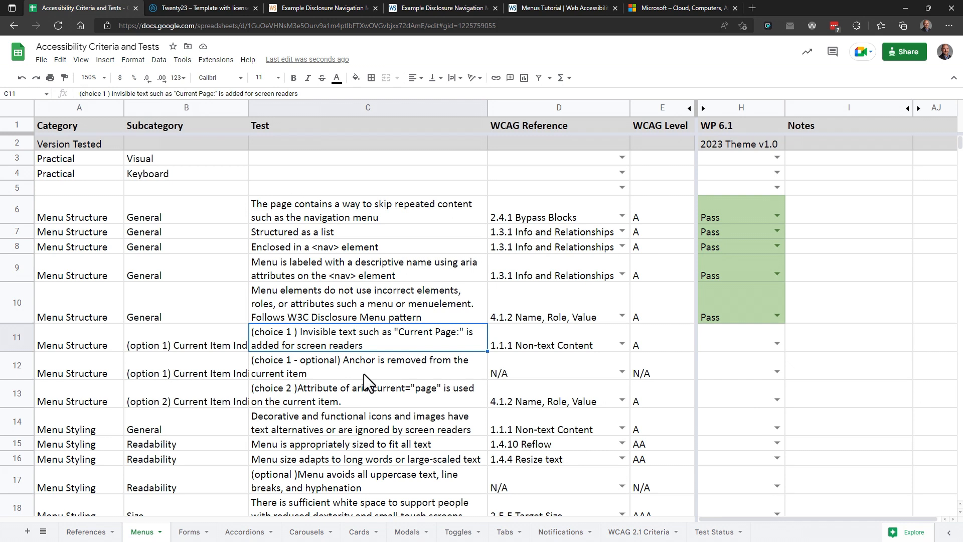
For the choice 2 aria-current="page" test, open Front Page from the Twenty23 site's navigation menu
left_click(377, 395)
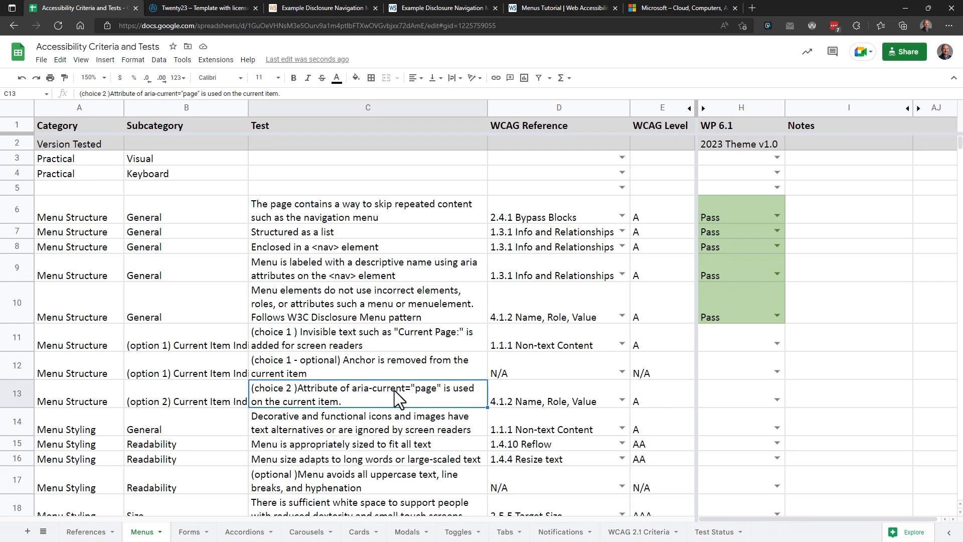
left_click(200, 11)
left_click(508, 86)
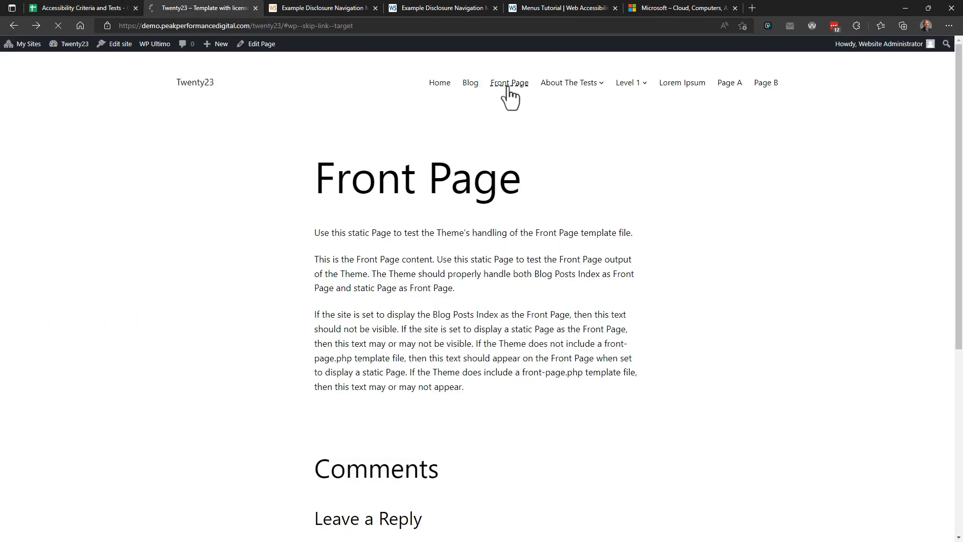
Inspect the markup of the Front Page menu link for the aria-current attribute, and return to the test spreadsheet
right_click(508, 86)
left_click(554, 366)
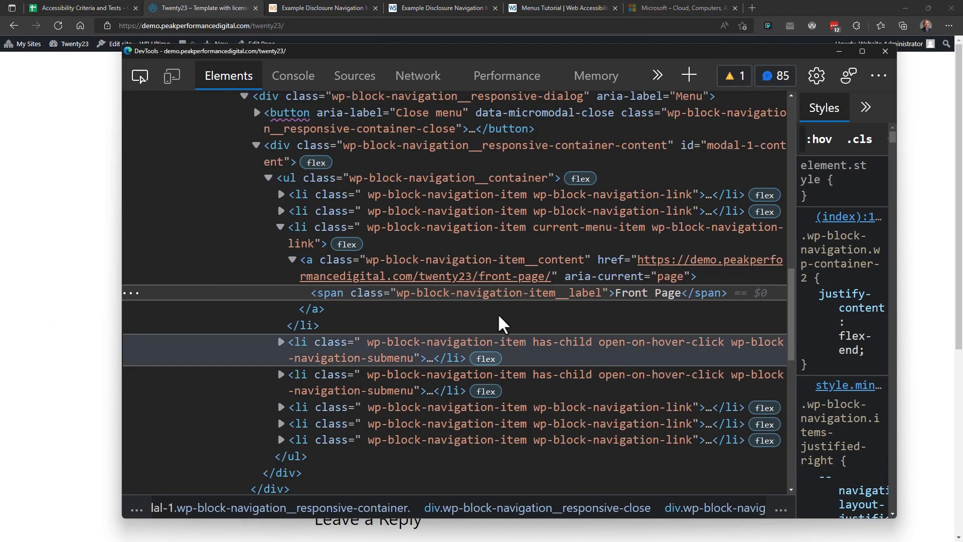
left_click(321, 267)
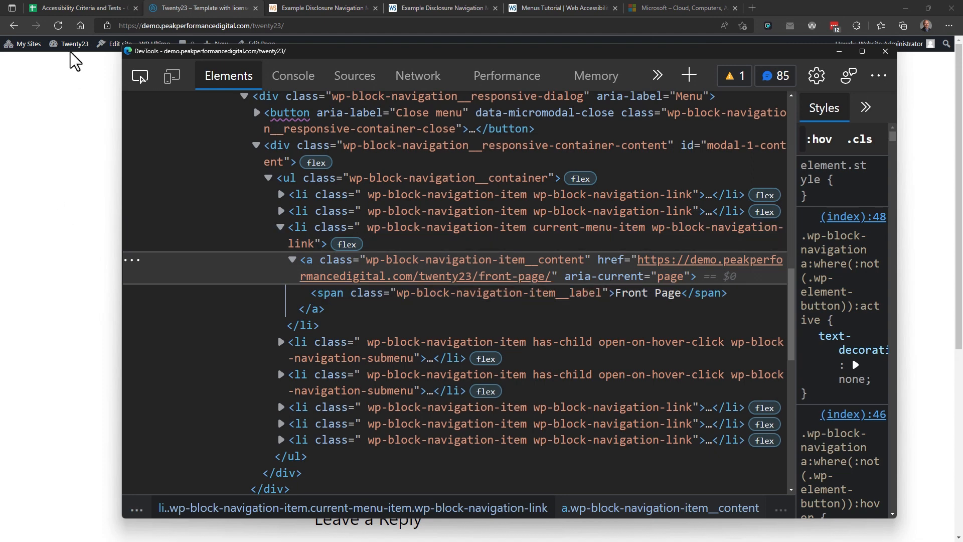
left_click(80, 7)
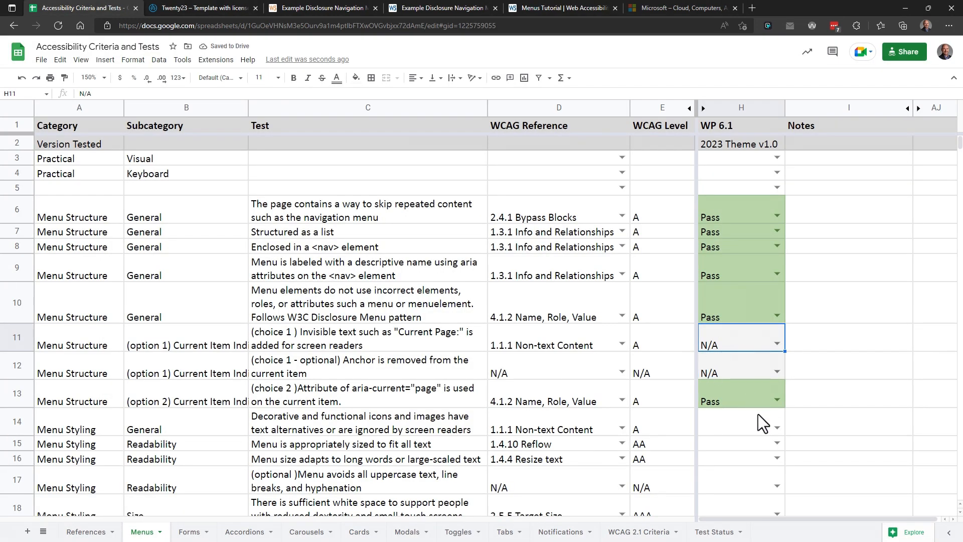
For the decorative and functional icons test, inspect the markup of the About The Tests submenu arrow on the Twenty23 site
left_click(268, 431)
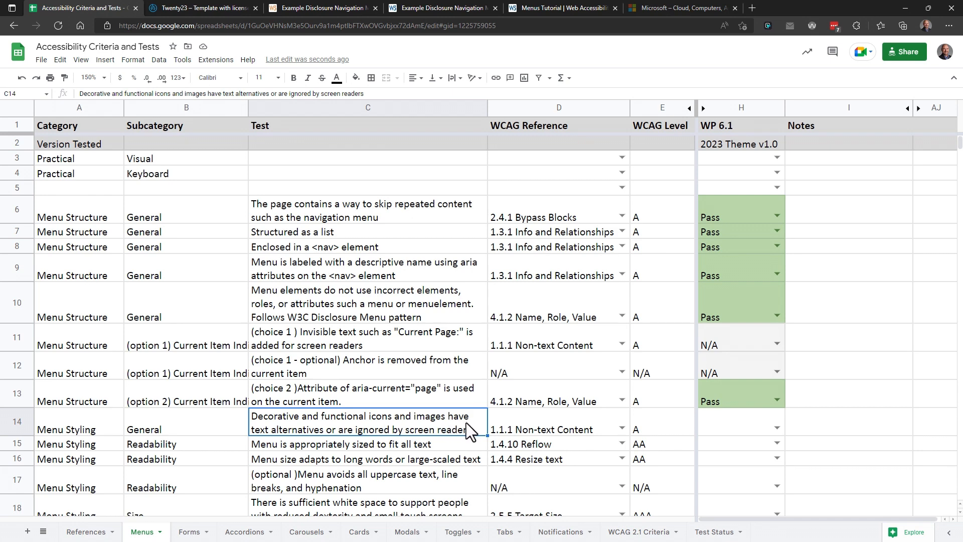
left_click(190, 6)
mouse_move(605, 93)
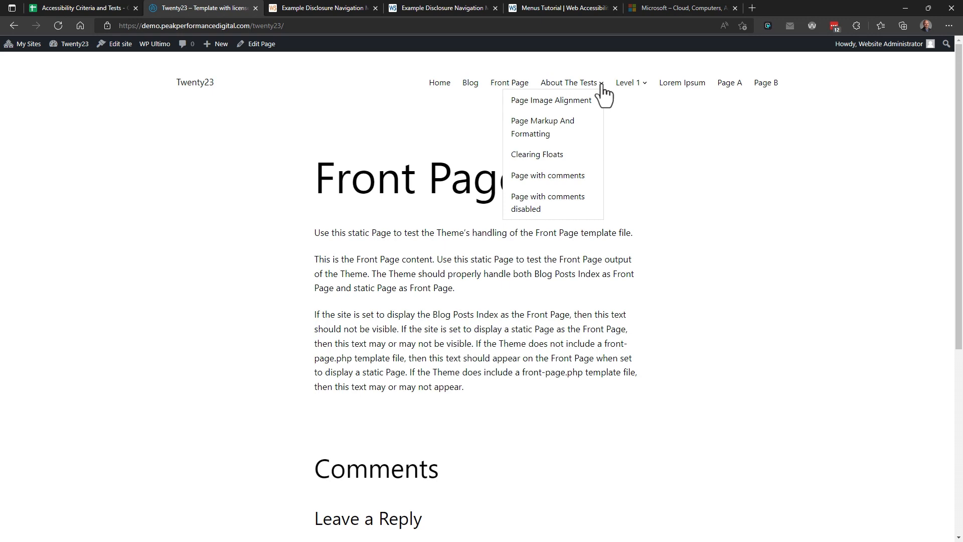
right_click(602, 84)
left_click(651, 479)
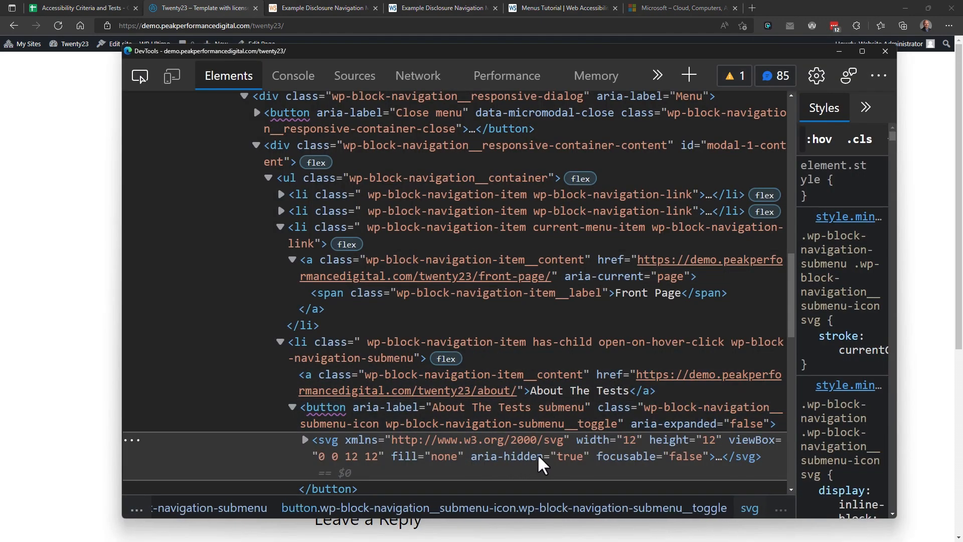
Set the WP 6.1 result for the decorative and functional icons and images test to Pass
left_click(80, 8)
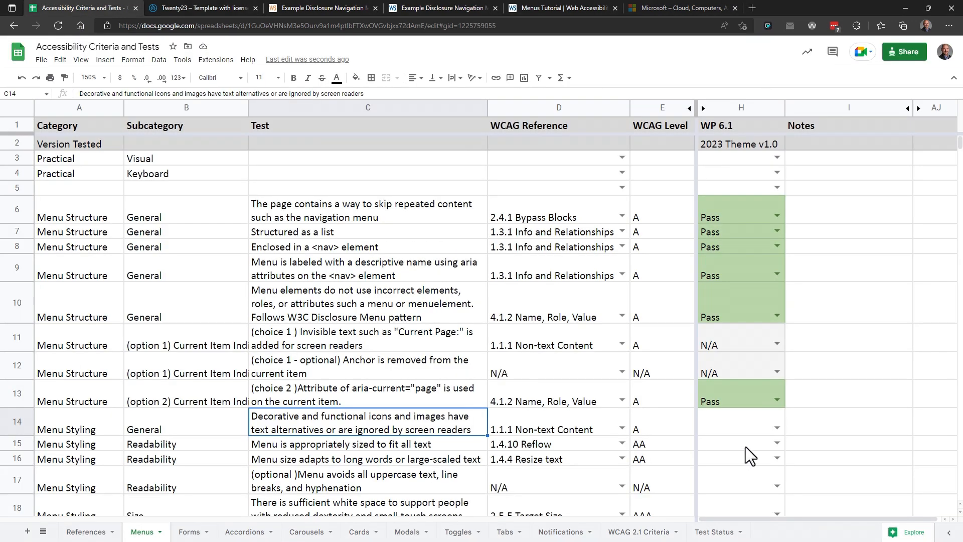
left_click(777, 428)
left_click(737, 443)
For the test on the menu being sized to fit all text, check the Twenty23 site's navigation items and submenus
left_click(321, 449)
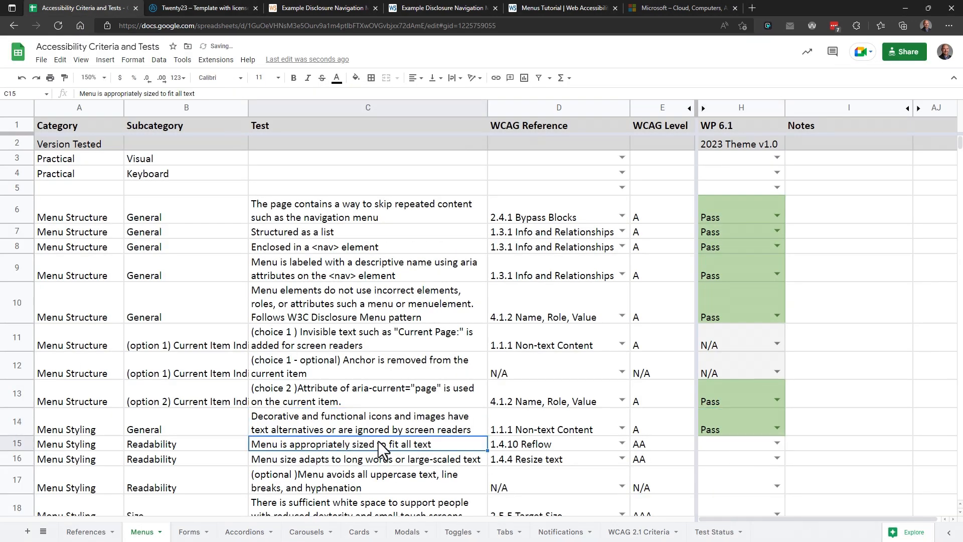
scroll(573, 420, "down", 5)
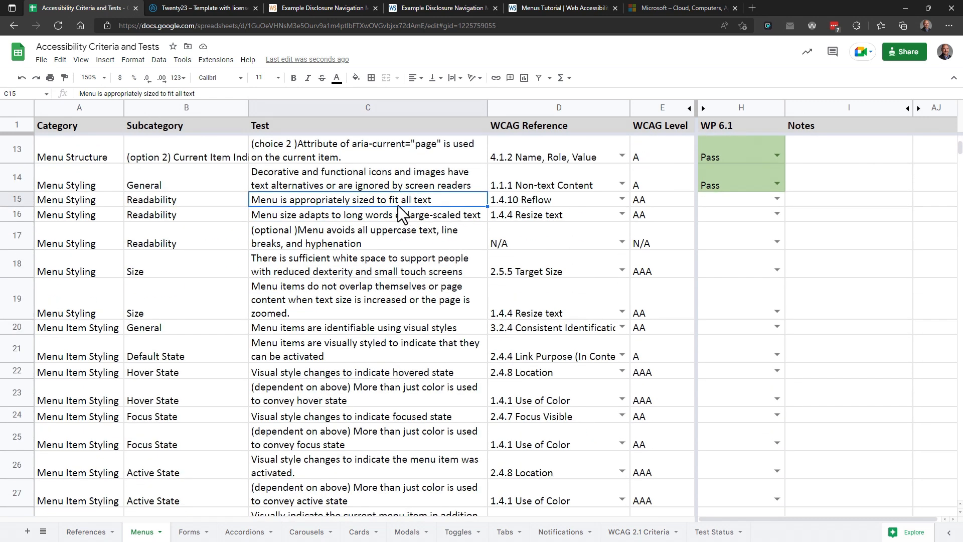
left_click(196, 9)
mouse_move(572, 84)
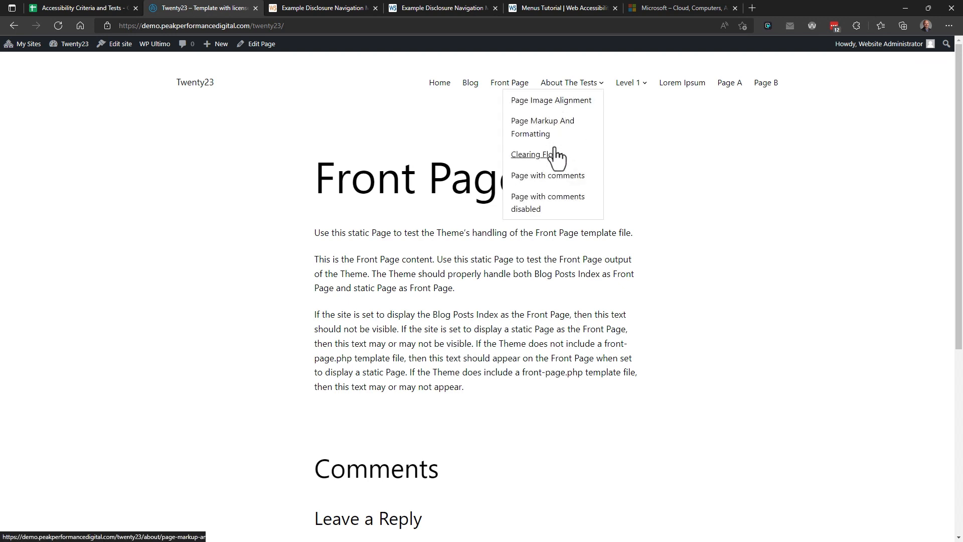
mouse_move(636, 96)
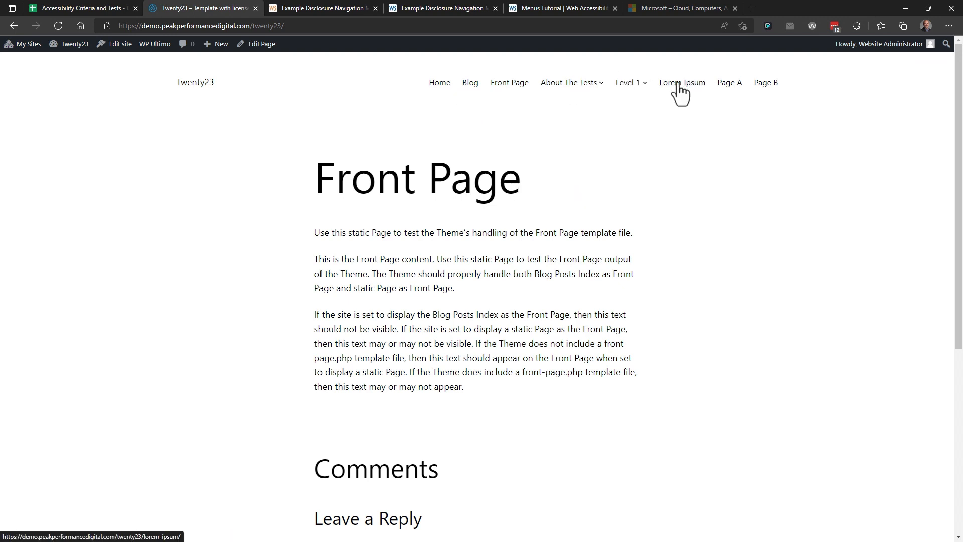
Set the WP 6.1 results for the menu sized to fit all text and long words or large-scaled text tests to Pass
left_click(108, 9)
left_click(745, 200)
left_click(718, 212)
left_click(374, 217)
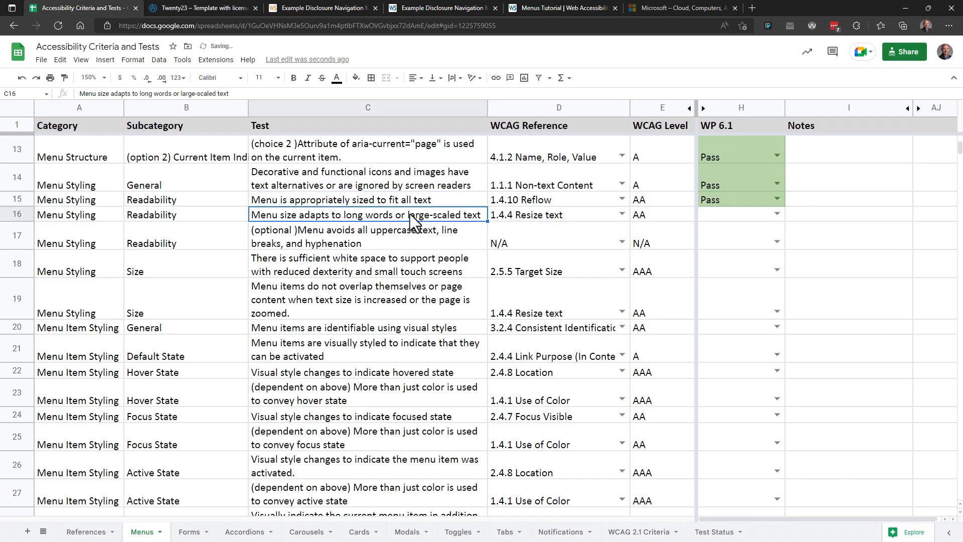
left_click(777, 214)
left_click(758, 227)
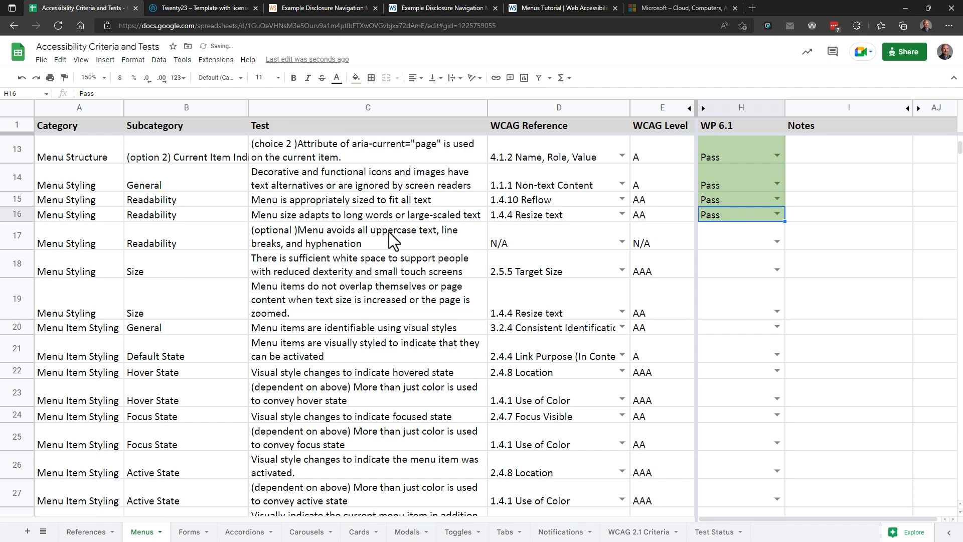
Set the WP 6.1 results for the optional uppercase, line break and hyphenation test and the sufficient white space test to Pass
left_click(349, 242)
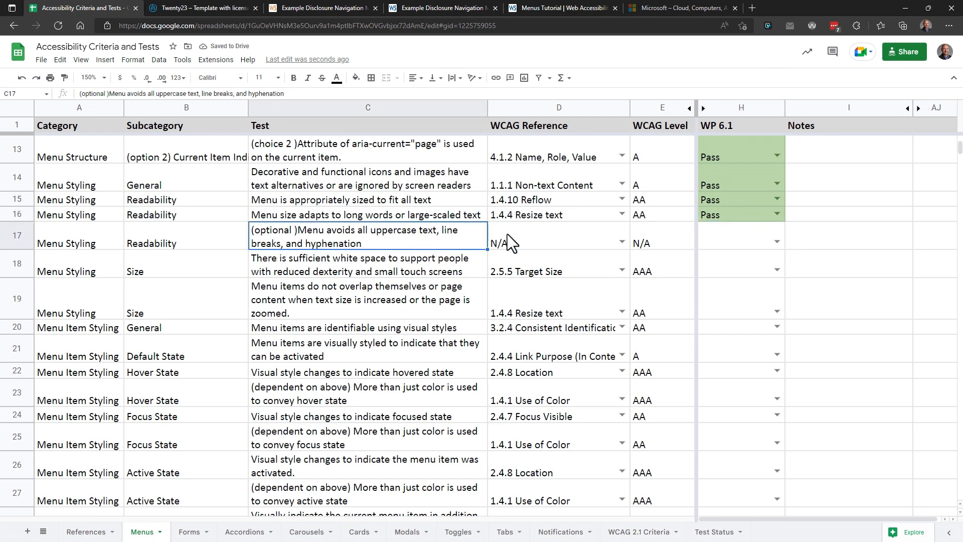
left_click(772, 241)
left_click(724, 256)
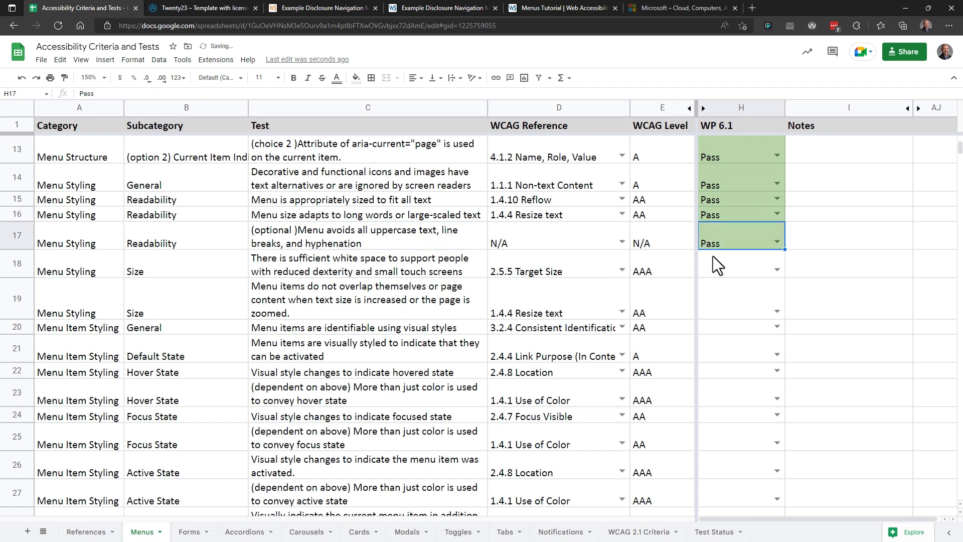
left_click(346, 266)
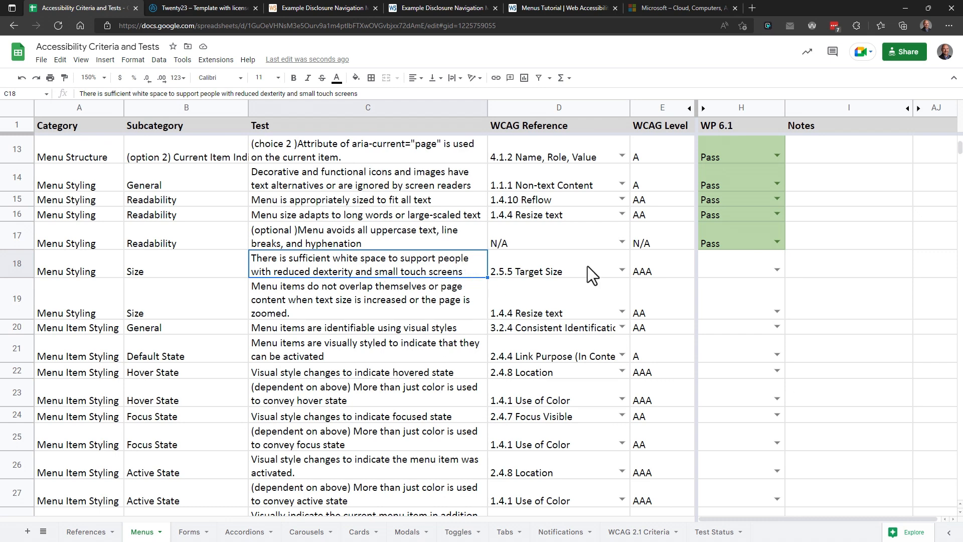
left_click(775, 270)
left_click(723, 285)
Zoom the Twenty23 page to 500%, open its mobile menu and check the menu items and submenus for overlapping text
key("ctrl+Tab")
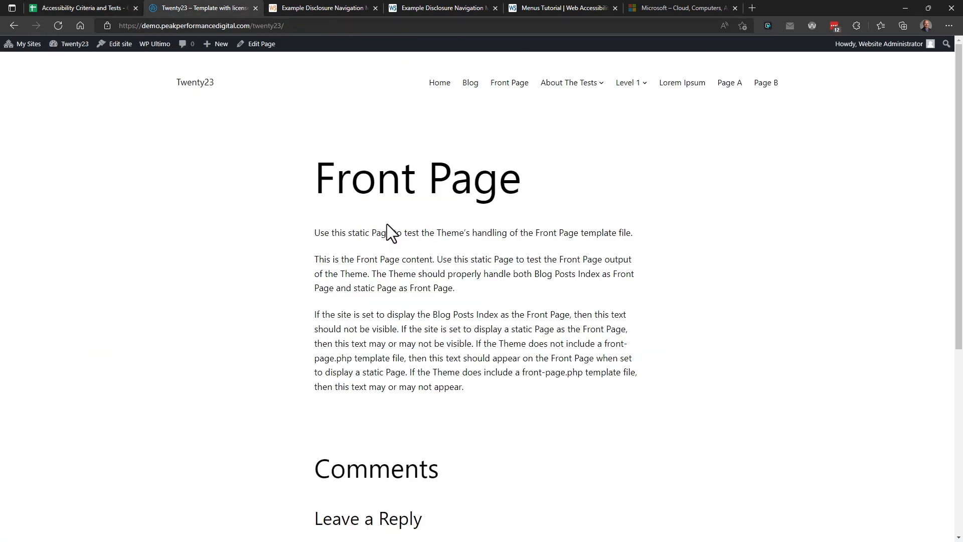
key("ctrl+plus")
key("ctrl+plus")
key("ctrl+plus")
key("ctrl+plus")
key("ctrl+plus")
key("ctrl+plus")
key("ctrl+plus")
key("ctrl+plus")
key("ctrl+plus")
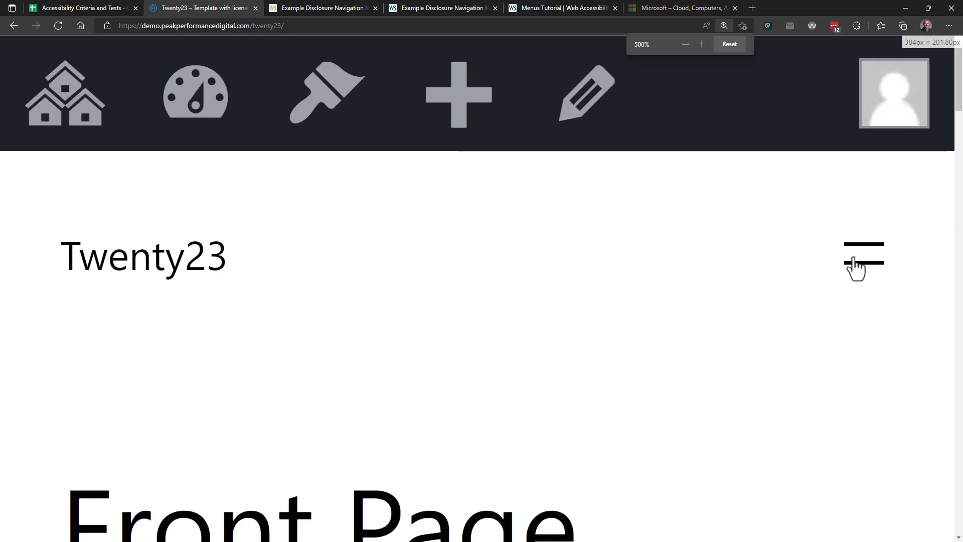
left_click(857, 262)
scroll(740, 280, "down", 5)
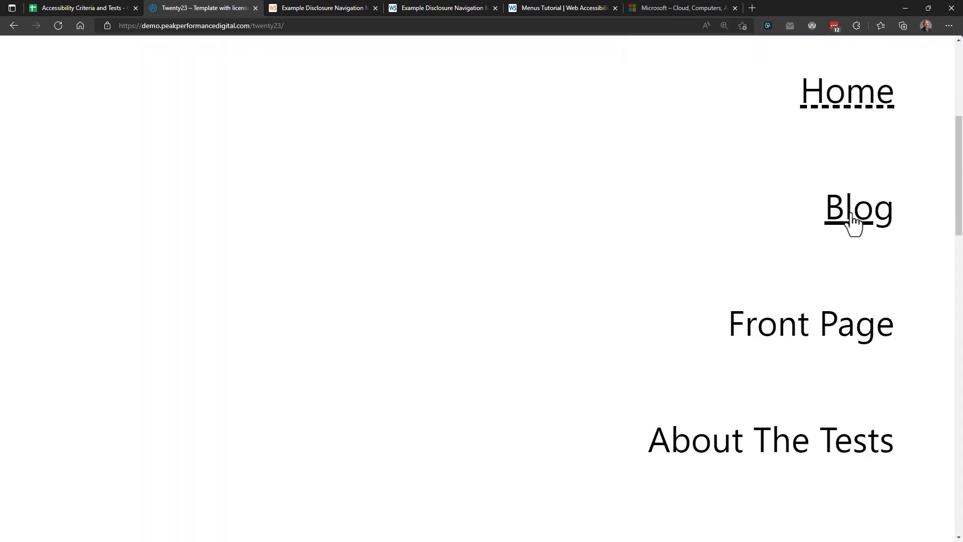
scroll(848, 343, "down", 6)
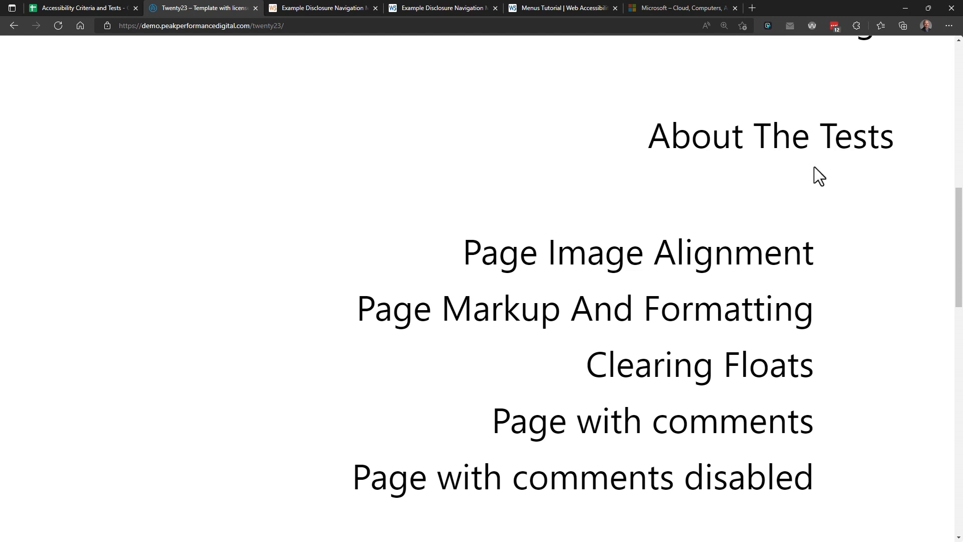
scroll(827, 142, "down", 3)
scroll(684, 176, "up", 2)
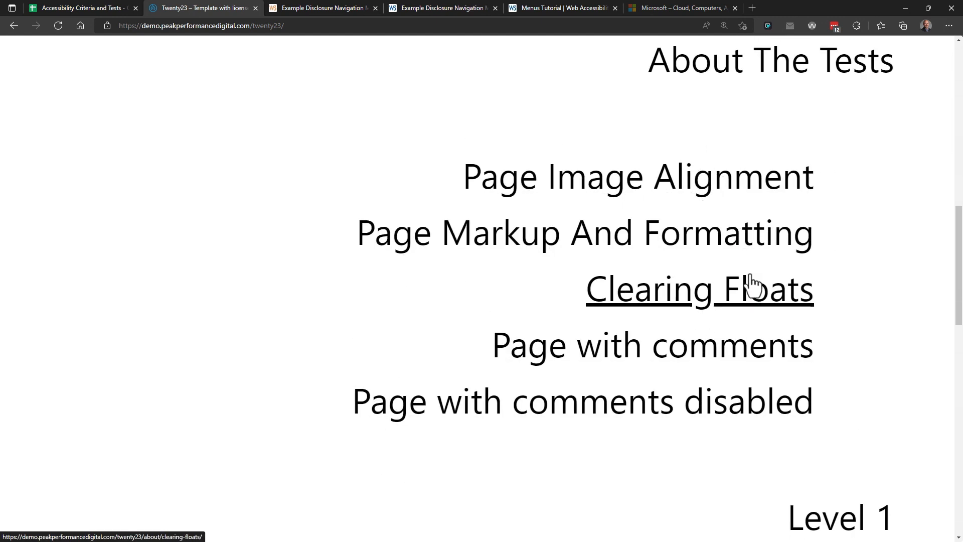
Set the WP 6.1 result for the test on menu items not overlapping when text is enlarged or zoomed to Pass
key("ctrl+shift+Tab")
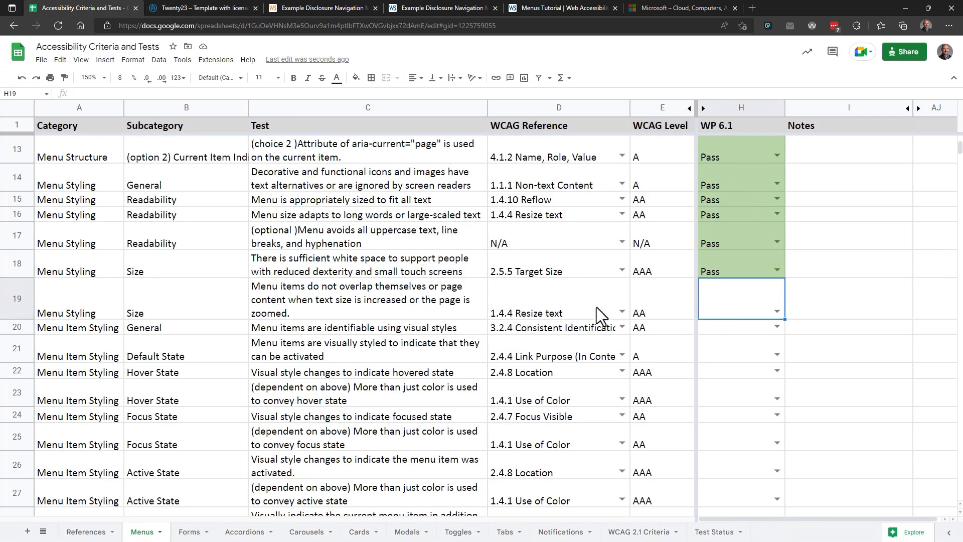
left_click(426, 300)
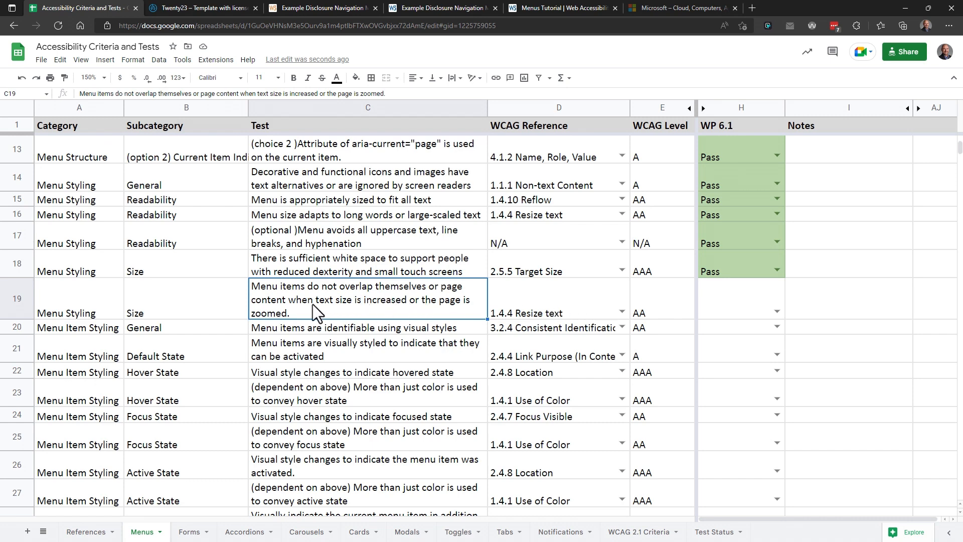
left_click(778, 311)
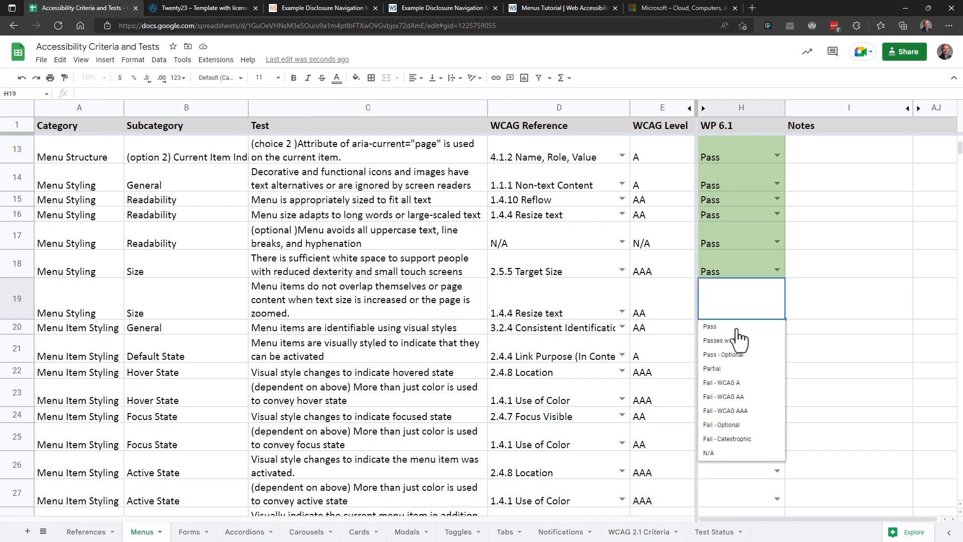
left_click(732, 329)
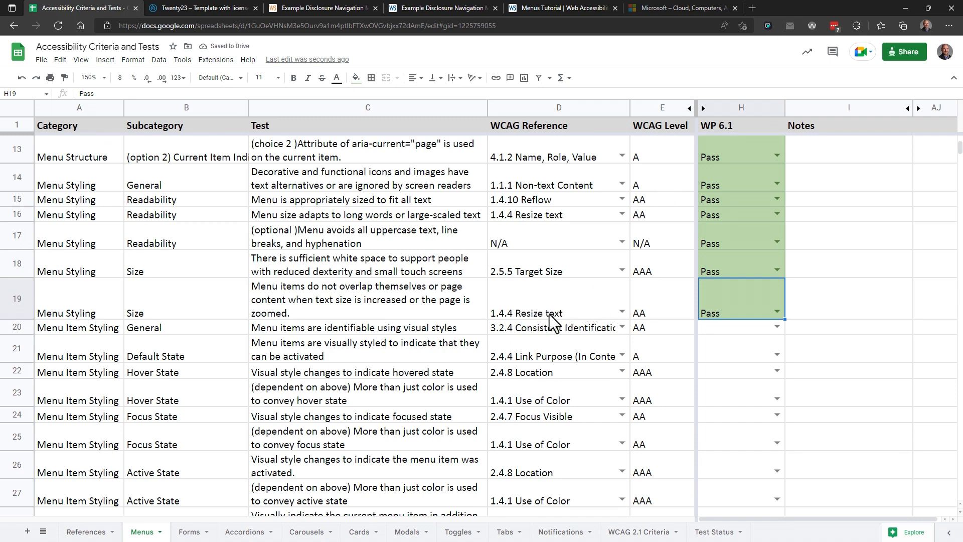
Check the Twenty23 menu for items identifiable by visual styles, and set that test's WP 6.1 result to Pass
left_click(444, 327)
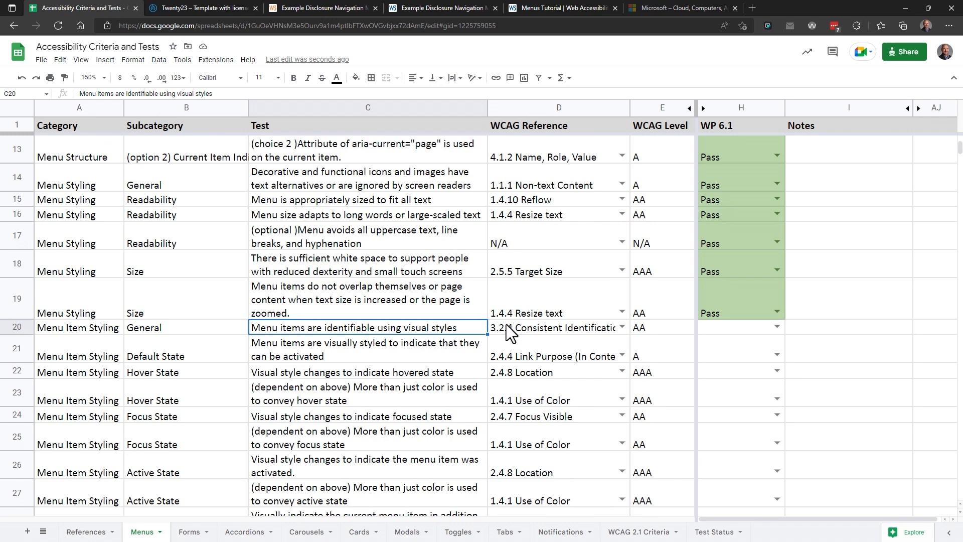
left_click(214, 7)
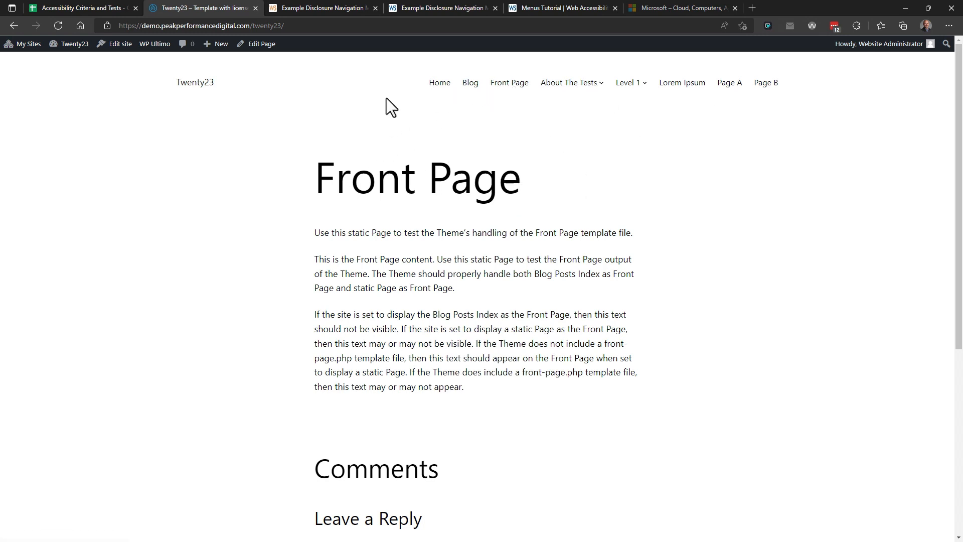
left_click(102, 10)
left_click(777, 328)
left_click(723, 345)
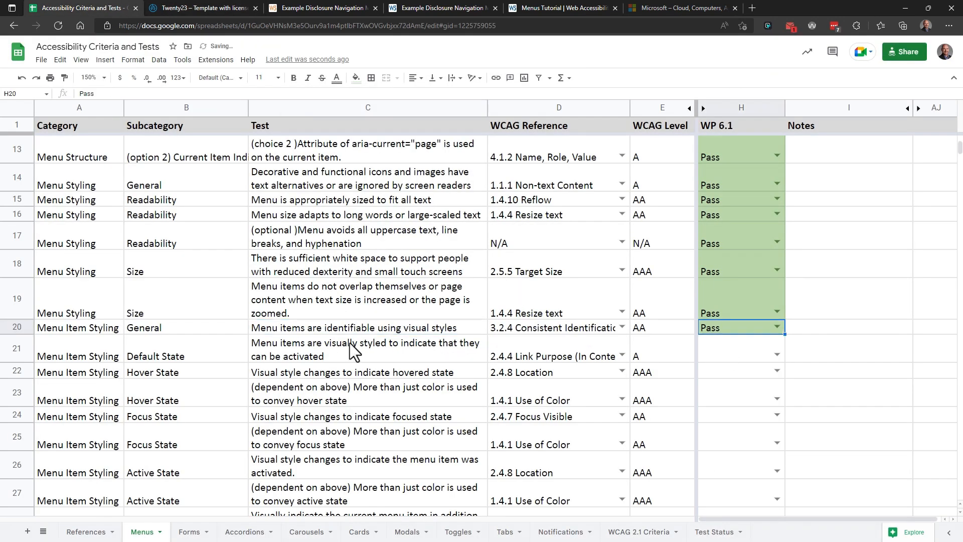
Set the WP 6.1 results for menu items styled to indicate activation and for the visual hover state change to Pass
left_click(393, 353)
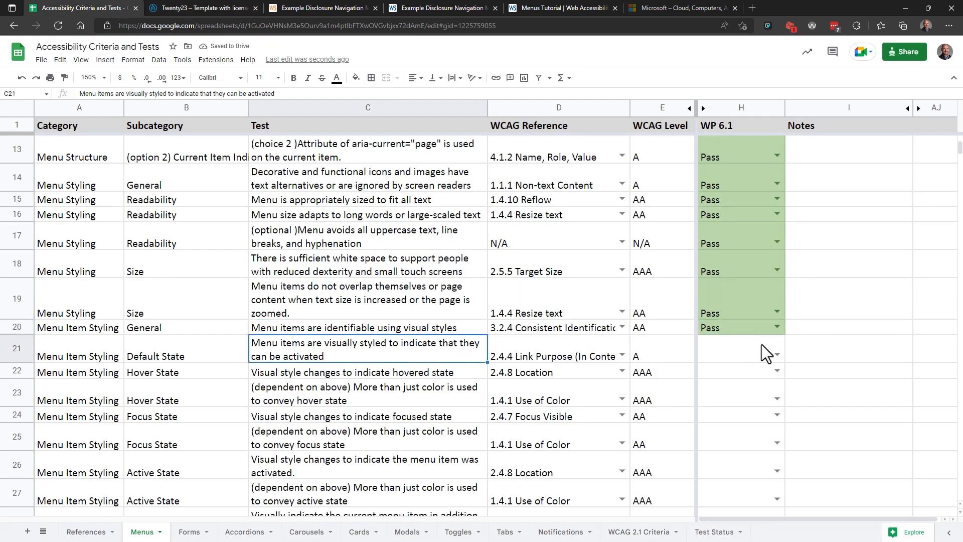
left_click(777, 355)
left_click(711, 370)
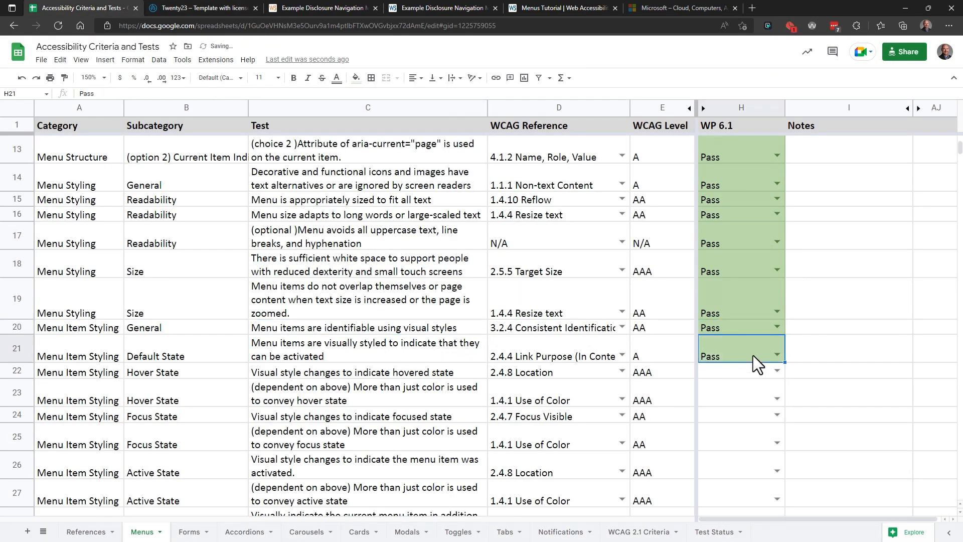
left_click(406, 375)
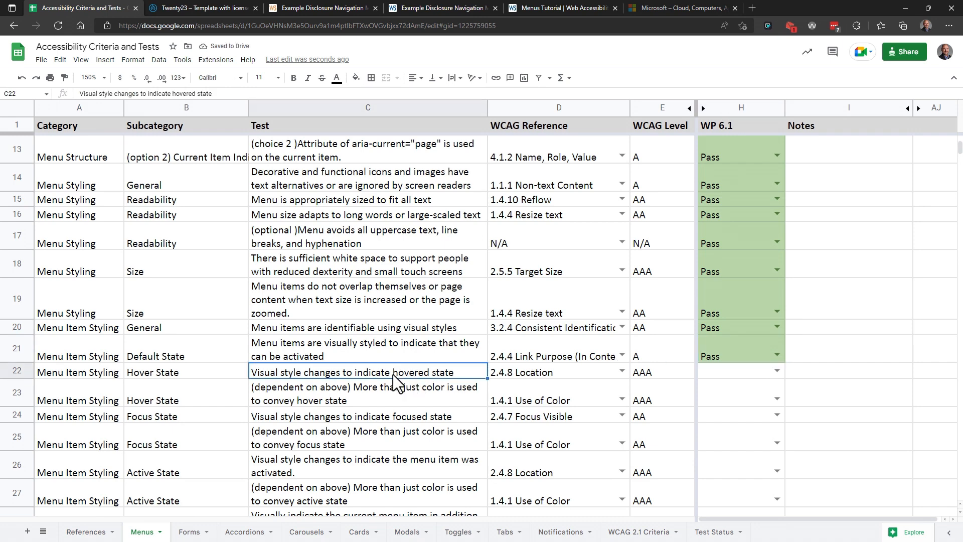
left_click(776, 370)
left_click(767, 385)
Set the WP 6.1 result for the hover state's more than just color test to Pass, and select the focused state test
left_click(356, 398)
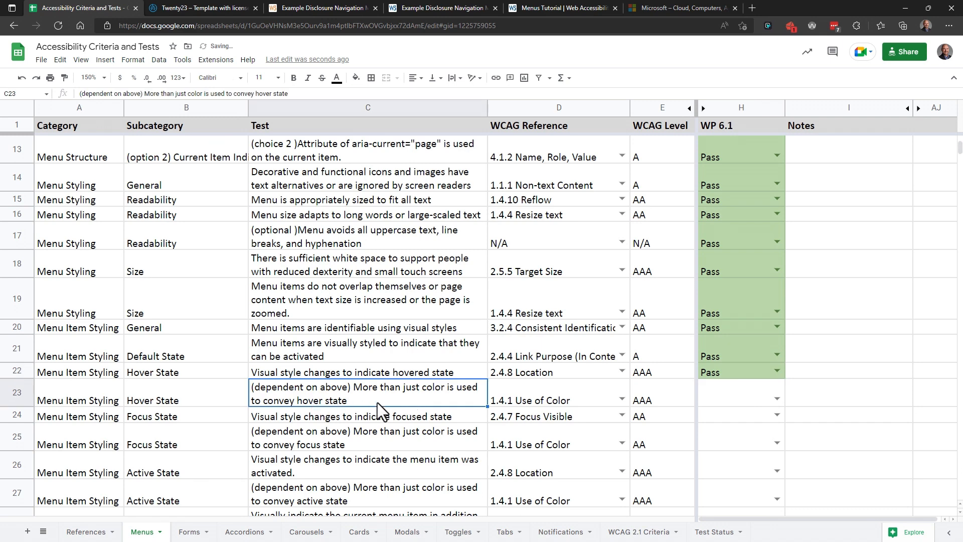
scroll(383, 398, "down", 3)
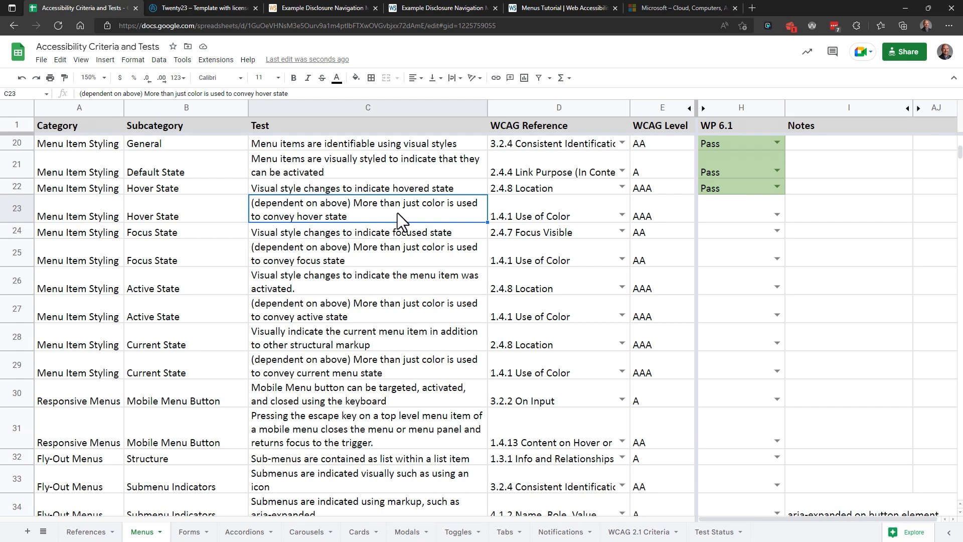
left_click(778, 214)
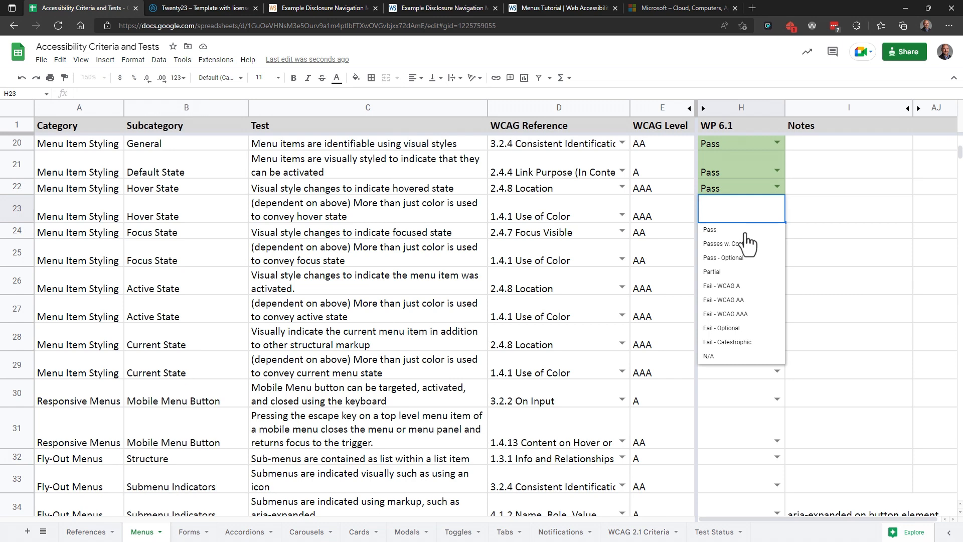
left_click(748, 230)
left_click(410, 233)
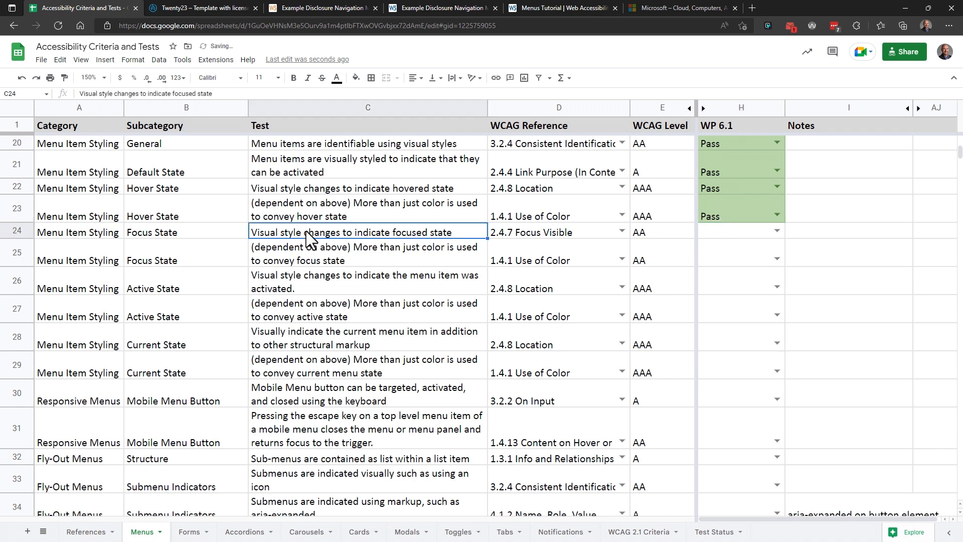
Check the keyboard focus style on Twenty23's Home menu item, and set the WP 6.1 results for both focus state tests to Pass
left_click(777, 231)
left_click(736, 249)
left_click(178, 8)
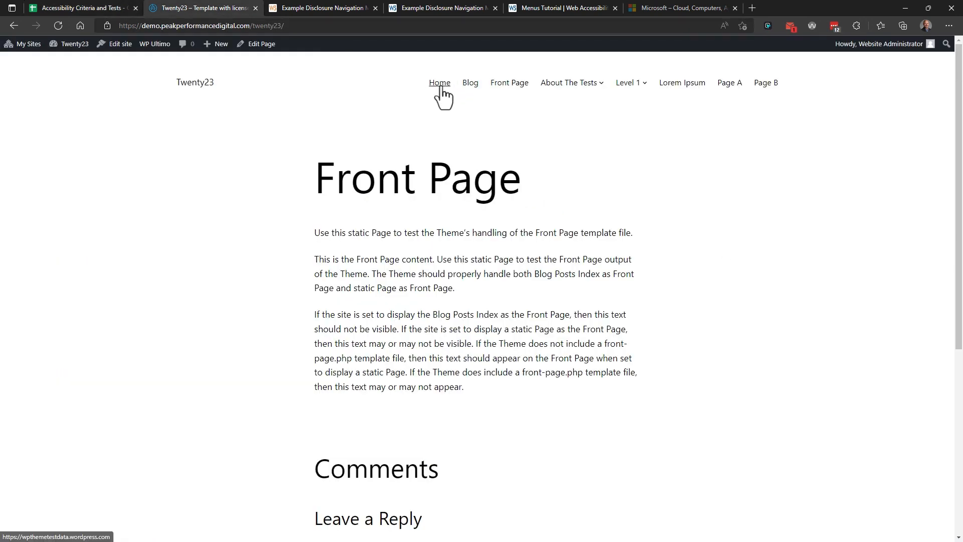
key("Tab")
key("Tab")
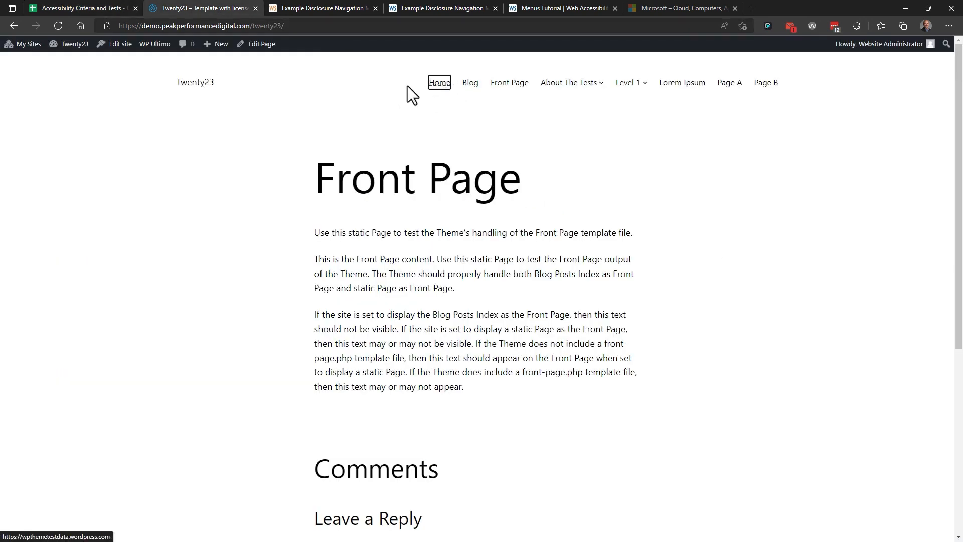
left_click(80, 8)
left_click(777, 258)
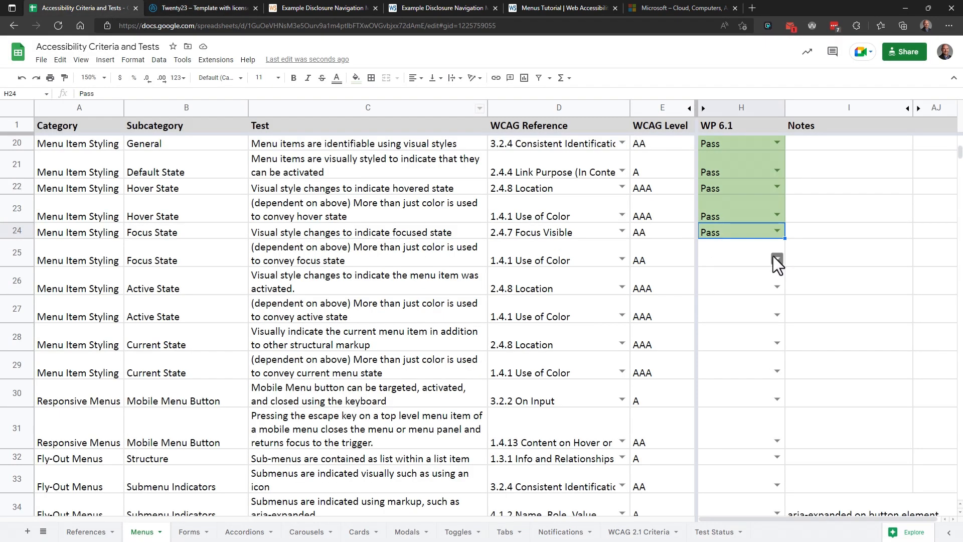
left_click(736, 278)
Activate Twenty23's Front Page menu item to check its active style, and set the activated-item style test's WP 6.1 result to Pass
left_click(356, 286)
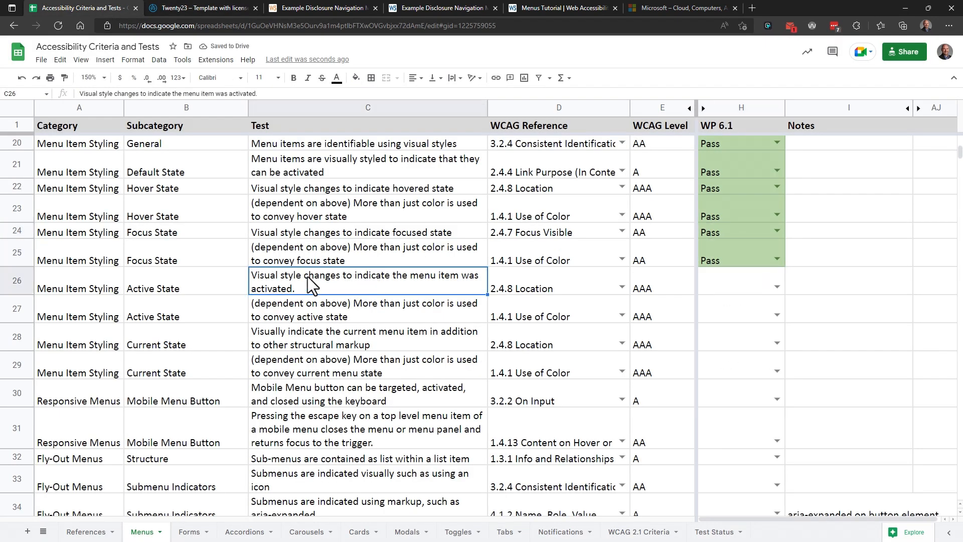
left_click(218, 7)
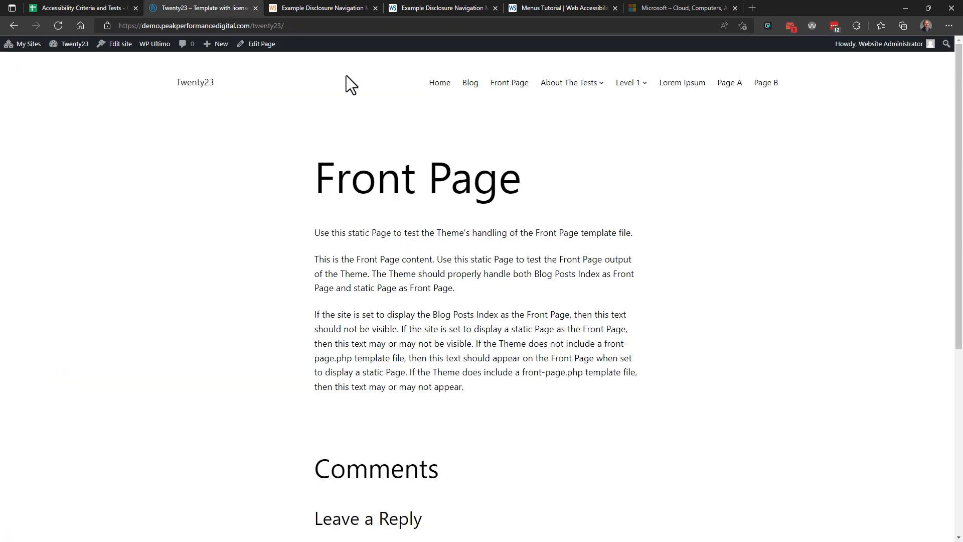
left_click(512, 93)
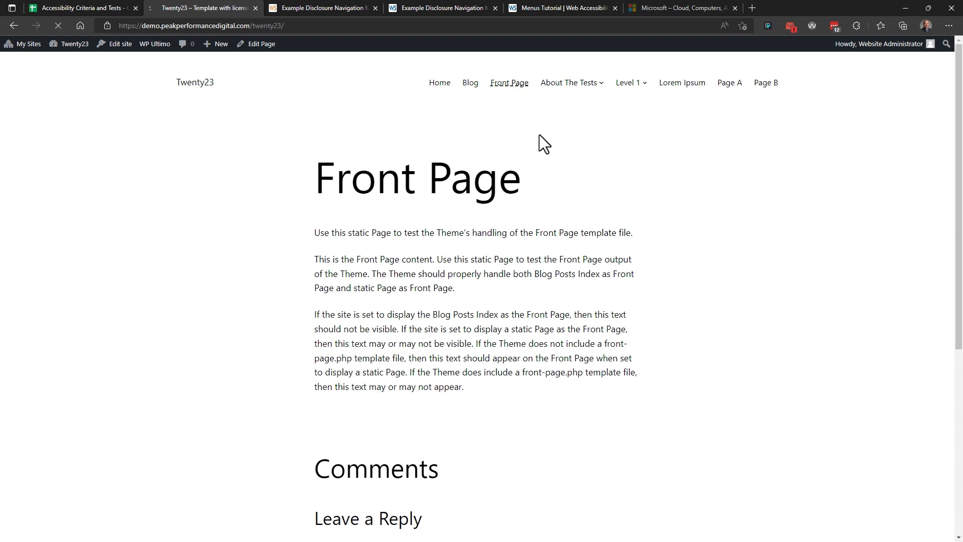
left_click(511, 97)
key("ctrl+shift+Tab")
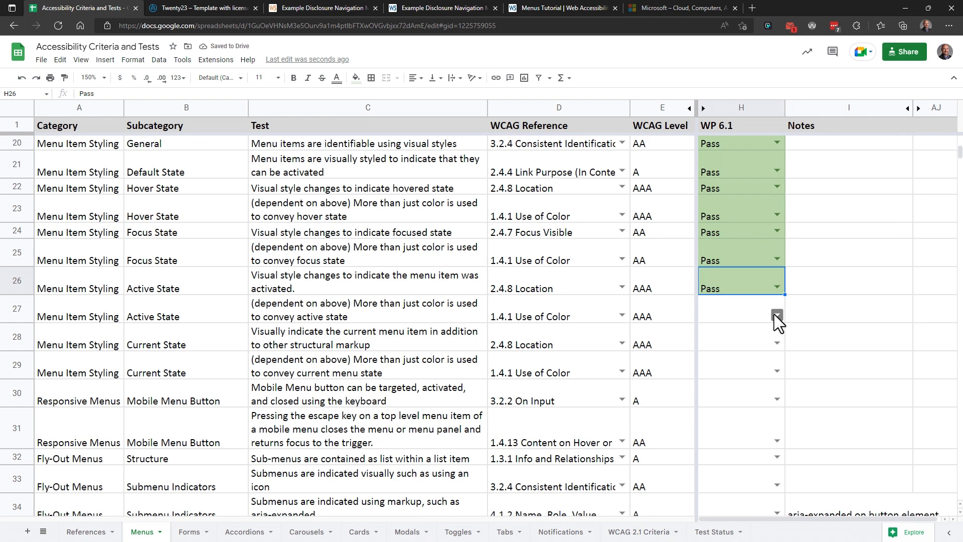
Set the WP 6.1 result for the active state's more than just color test to Pass
left_click(777, 315)
left_click(711, 330)
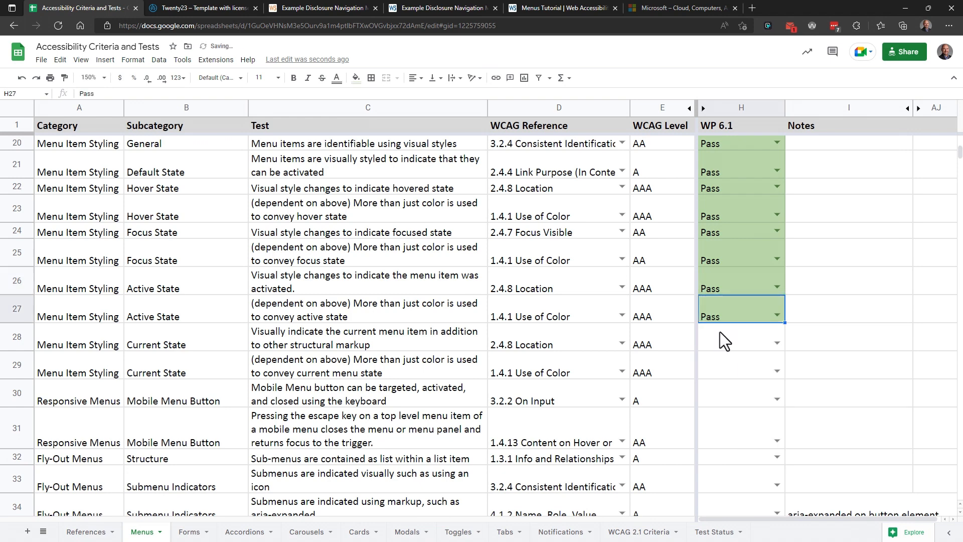
left_click(738, 284)
left_click(740, 310)
Check whether Twenty23's menu visually indicates the current item, and set that test's WP 6.1 result to Fail - WCAG AAA
left_click(342, 339)
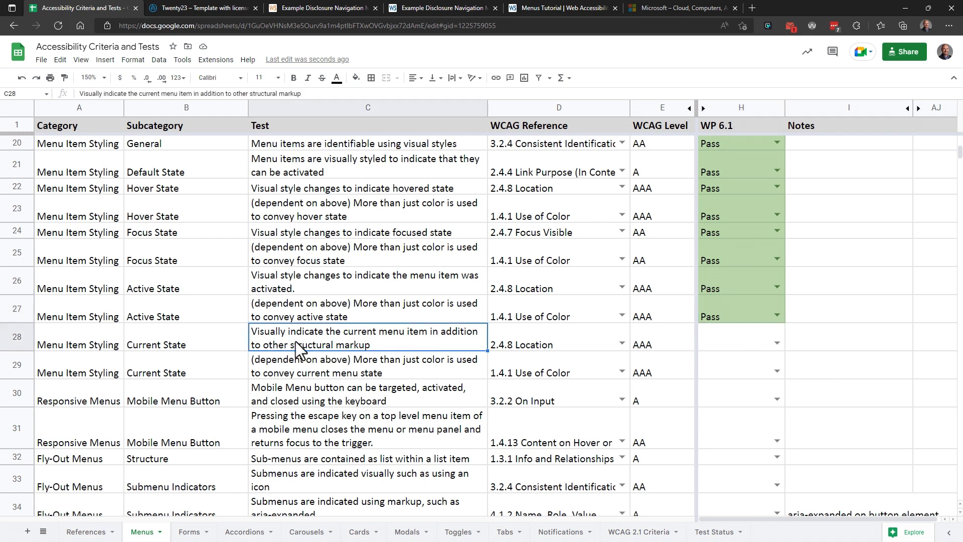
left_click(743, 337)
left_click(201, 8)
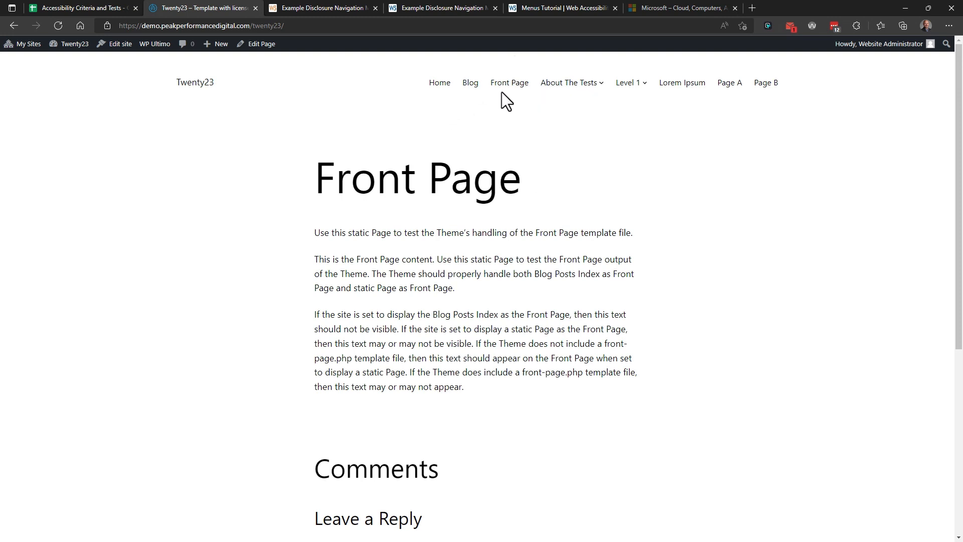
left_click(81, 7)
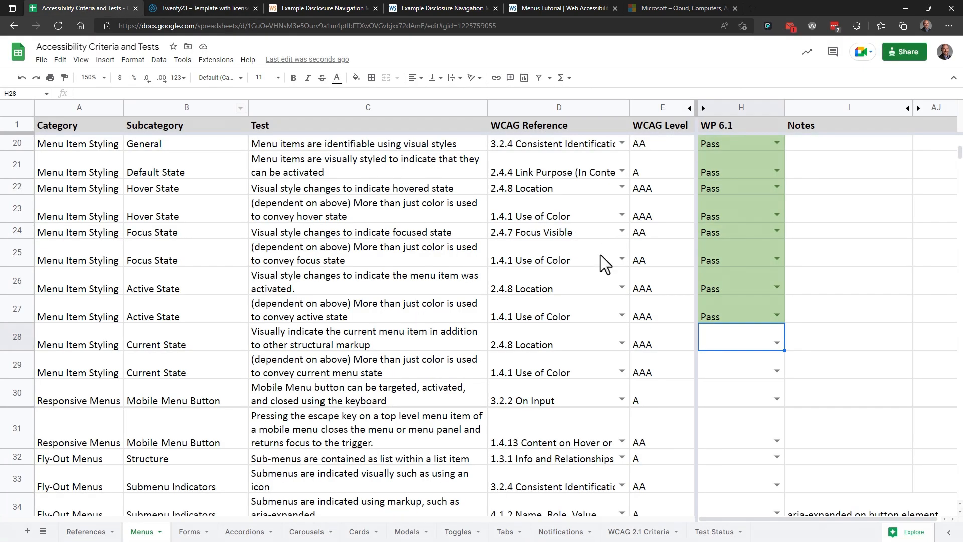
left_click(778, 343)
left_click(760, 442)
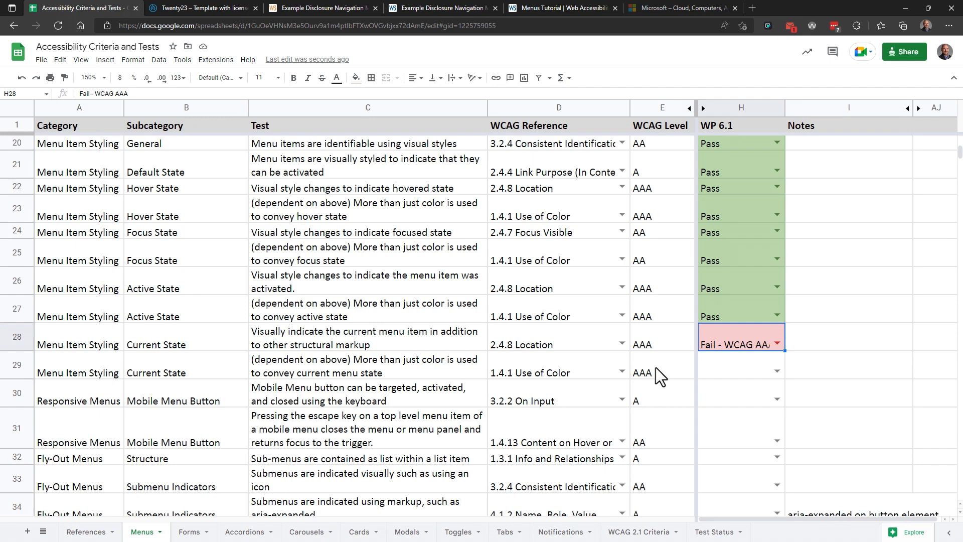
Set the WP 6.1 result for the current menu state's more than just color test to N/A
left_click(783, 368)
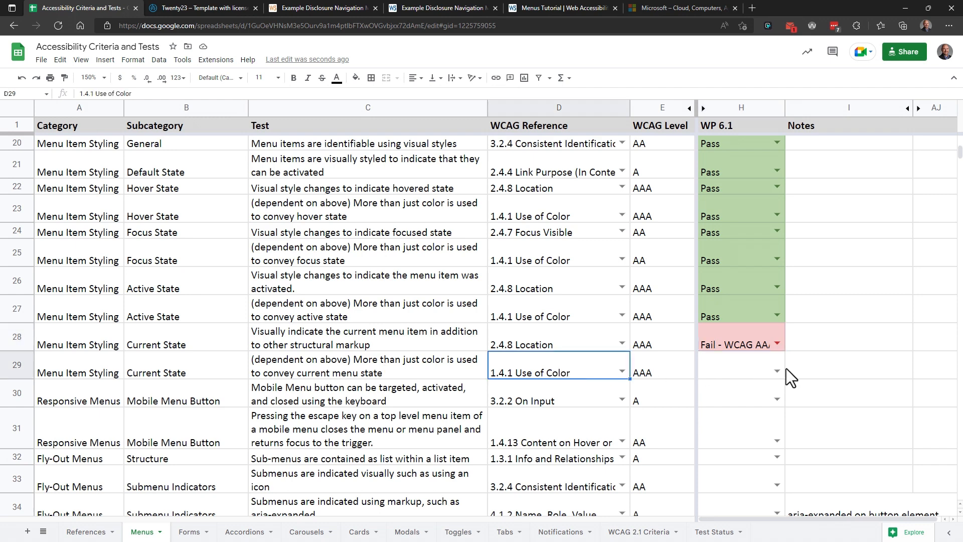
left_click(779, 372)
left_click(742, 514)
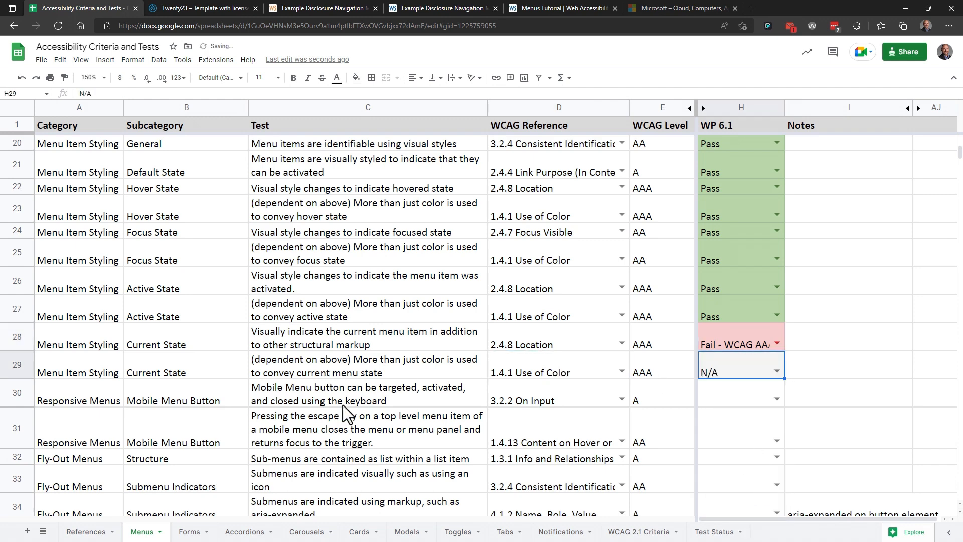
Set the WP 6.1 result for targeting, activating and closing the mobile menu button by keyboard to Pass
scroll(344, 411, "down", 3)
left_click(376, 231)
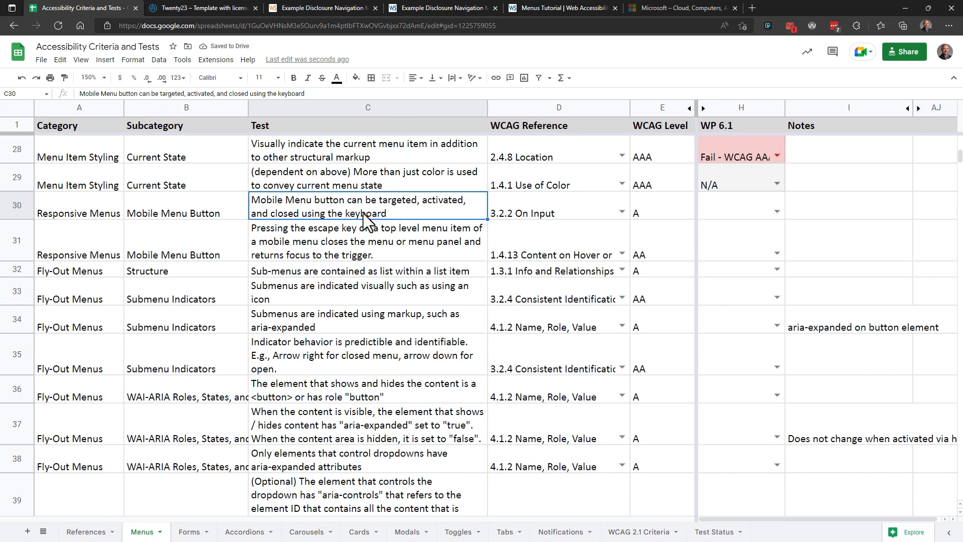
left_click(776, 211)
left_click(734, 224)
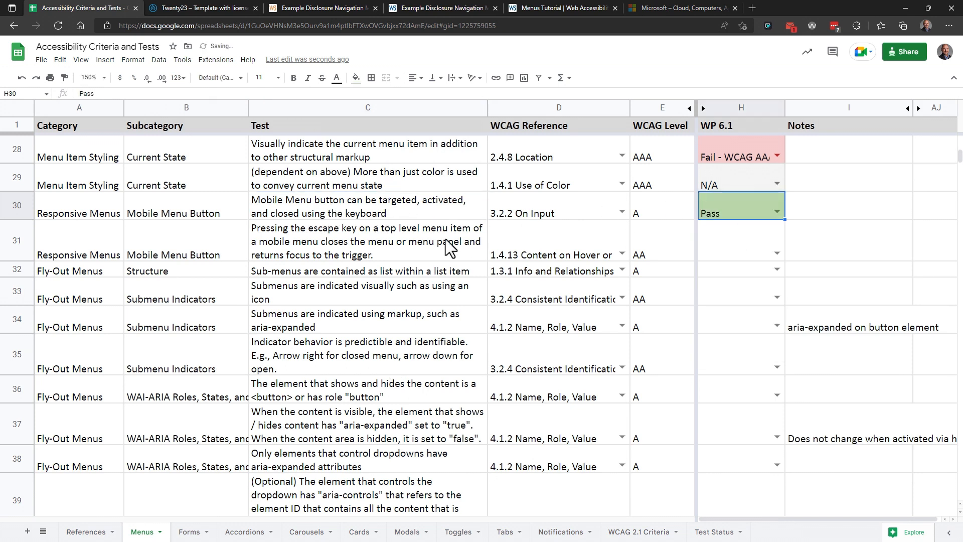
Set the WP 6.1 result for the escape key closing the mobile menu and returning focus to the trigger to Pass
left_click(388, 249)
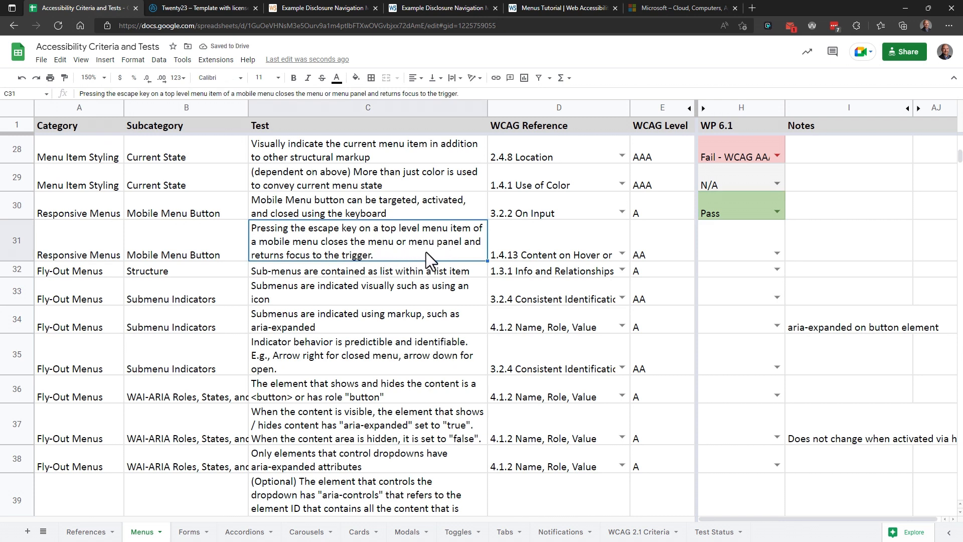
left_click(779, 254)
left_click(736, 269)
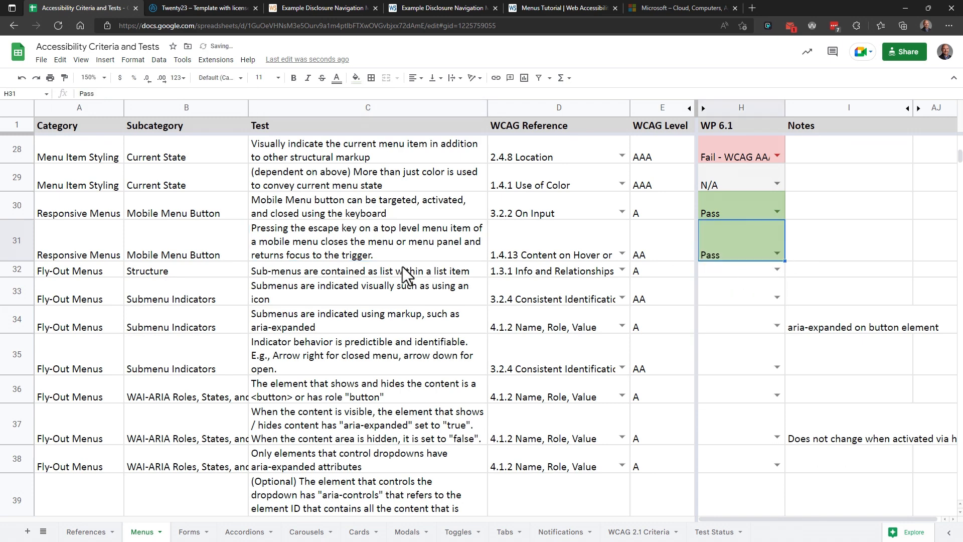
Inspect the markup of Twenty23's About The Tests item, and expand its submenu list to examine how it is nested
left_click(361, 274)
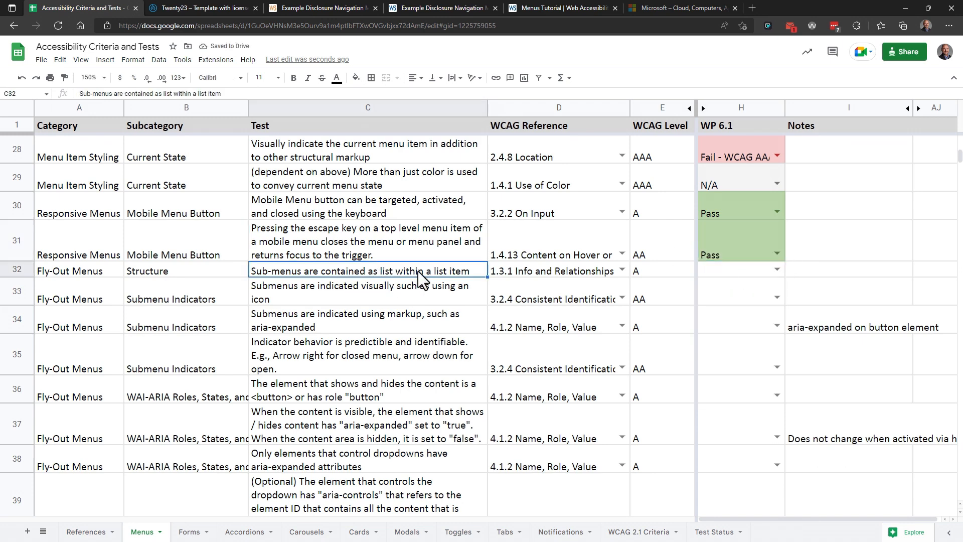
left_click(195, 7)
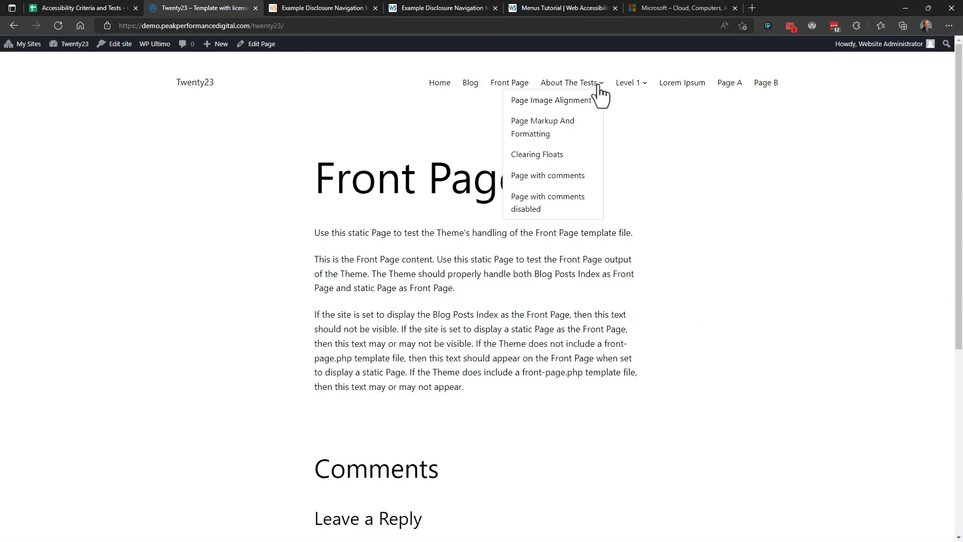
right_click(585, 84)
left_click(617, 367)
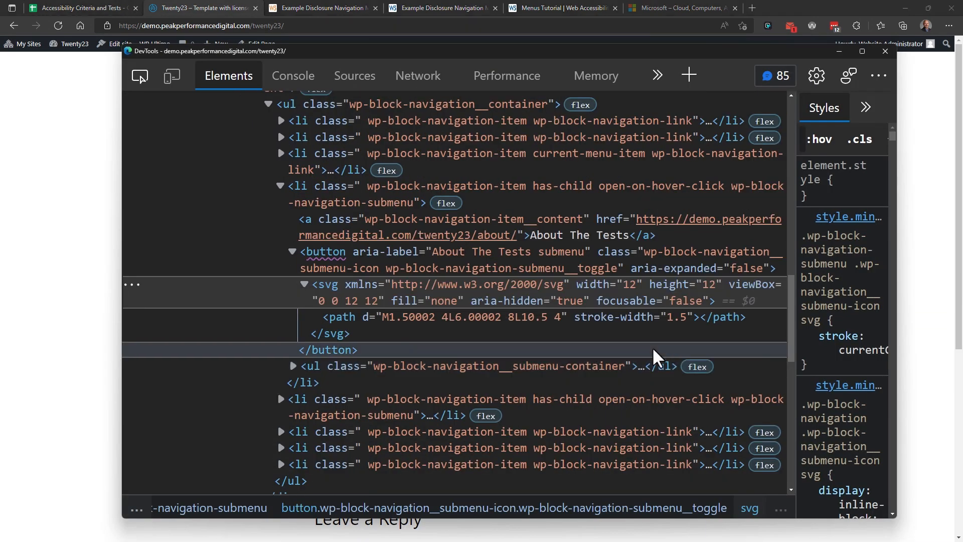
left_click(329, 184)
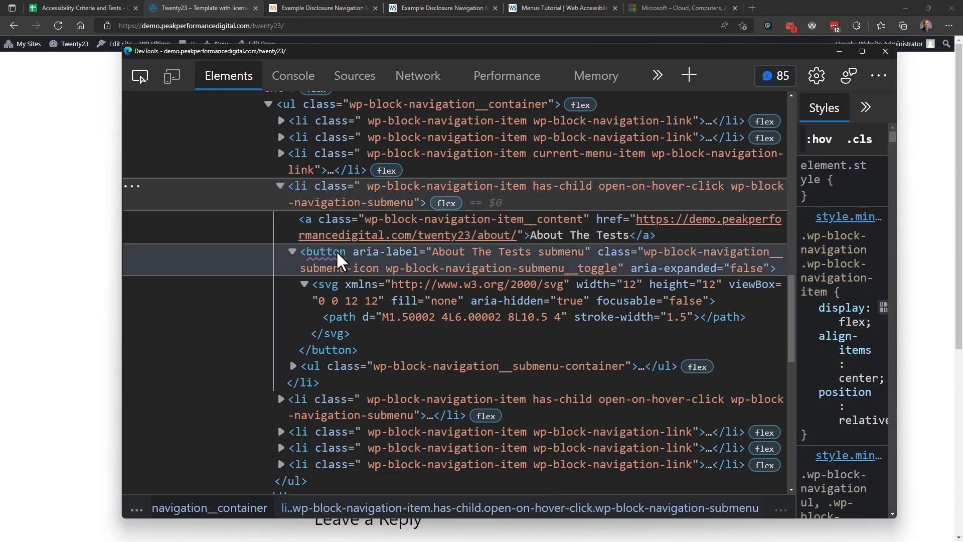
left_click(353, 364)
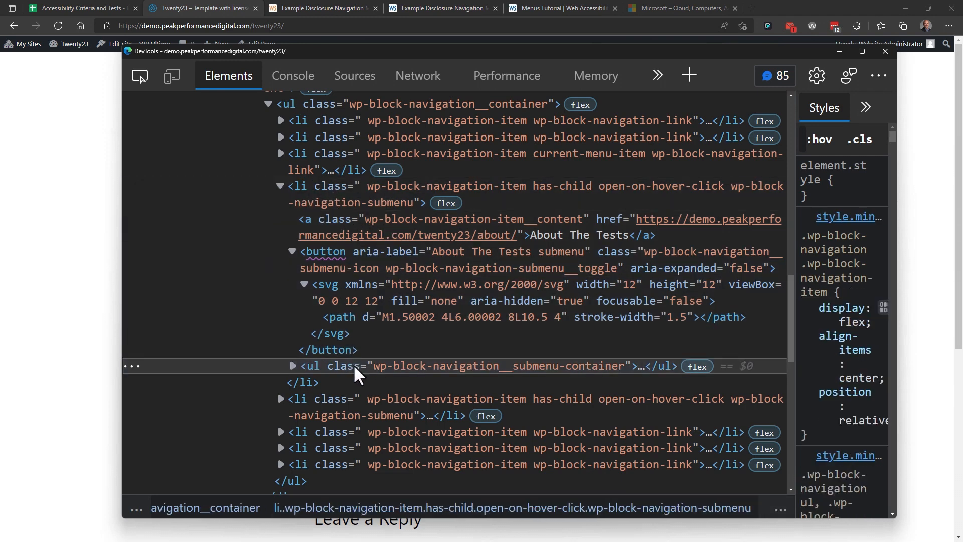
left_click(293, 366)
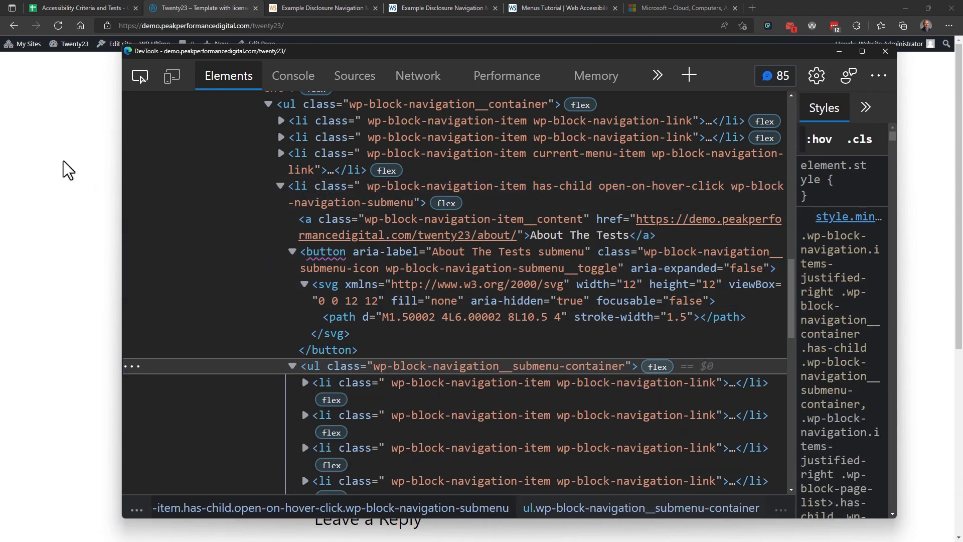
Set the WP 6.1 result for sub-menus contained as a list within a list item to Pass
left_click(81, 8)
left_click(769, 271)
left_click(713, 284)
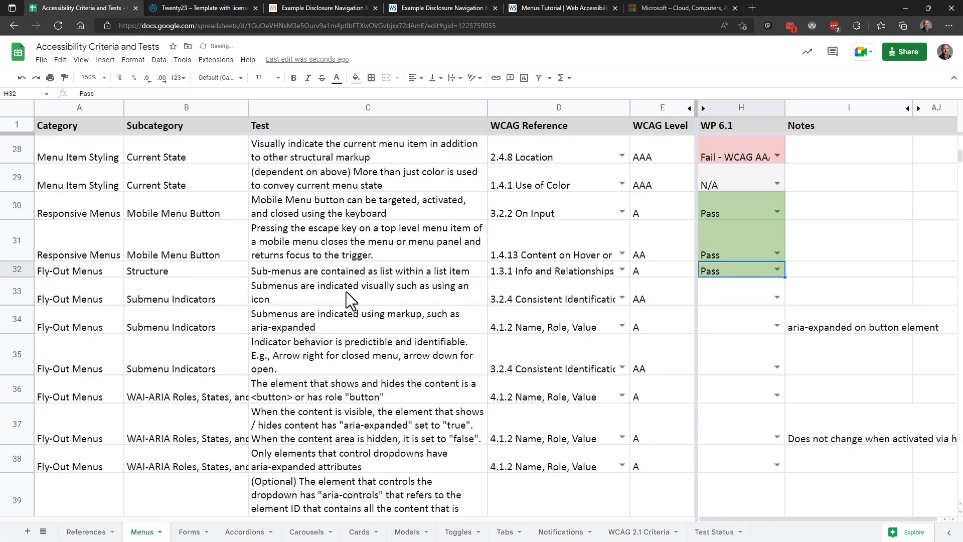
Set the WP 6.1 result for submenus being indicated visually, such as with an icon, to Pass
left_click(333, 297)
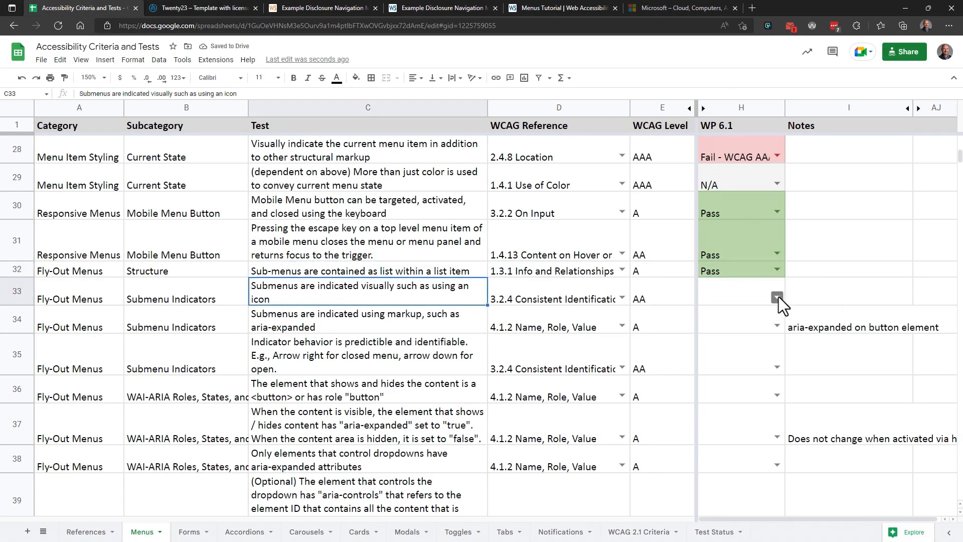
left_click(778, 297)
left_click(706, 313)
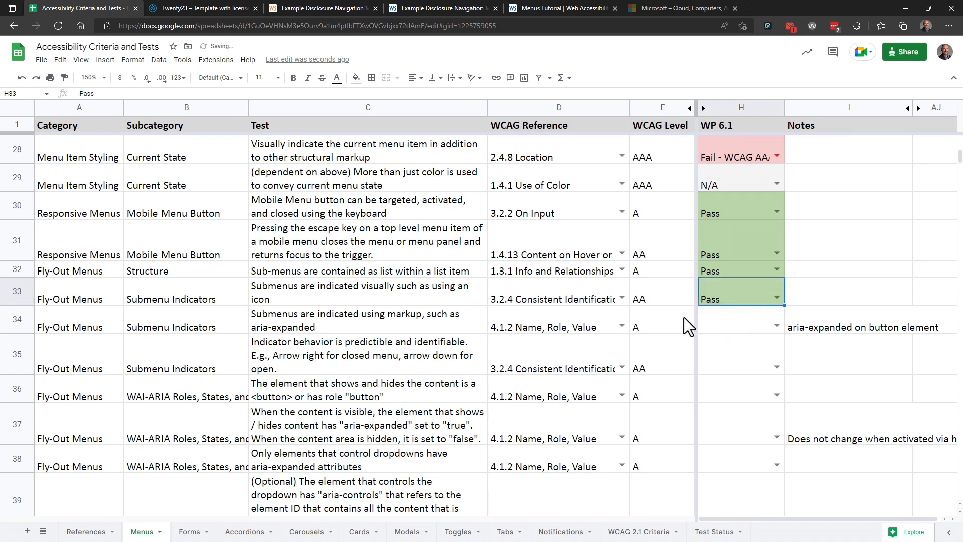
Inspect the About The Tests submenu button for the aria-expanded markup test, and place DevTools side by side with the page
left_click(388, 331)
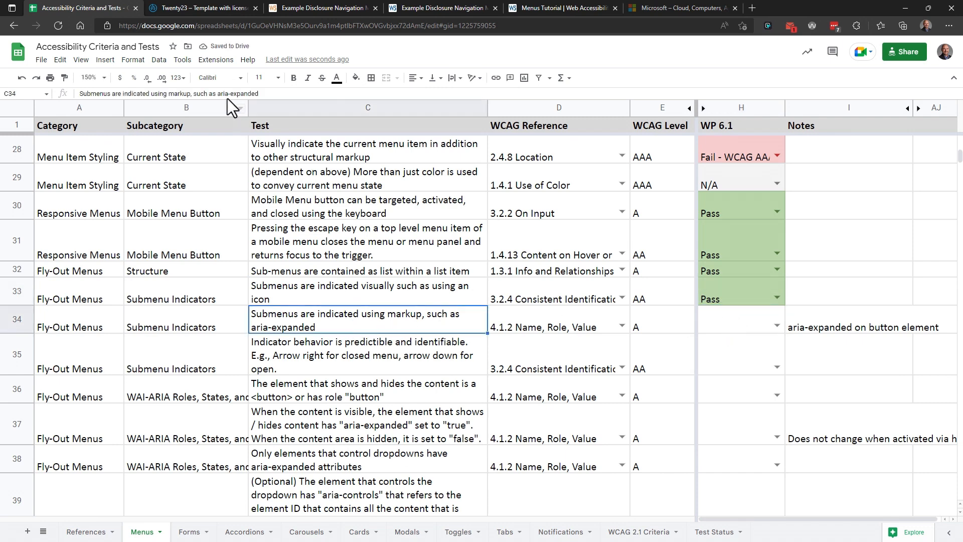
left_click(183, 6)
mouse_move(558, 89)
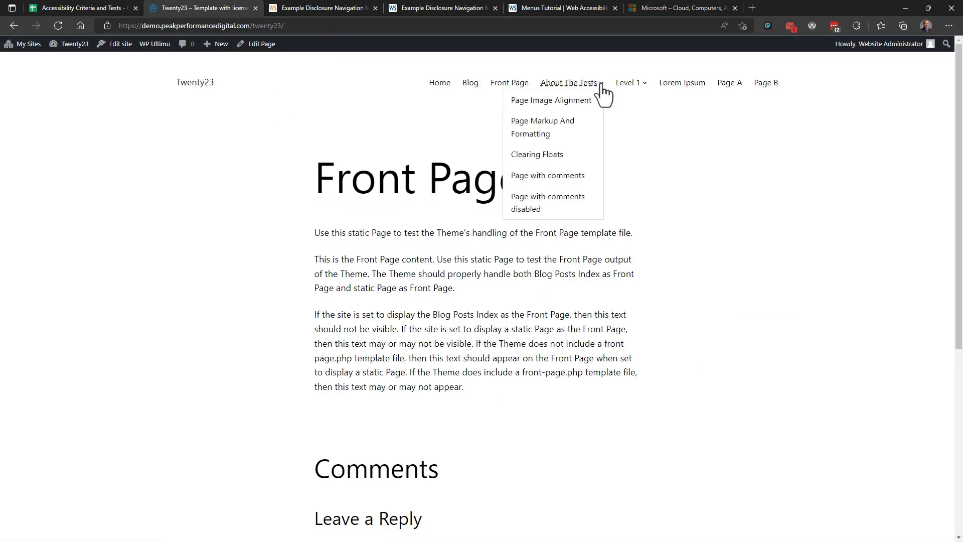
right_click(602, 83)
left_click(655, 487)
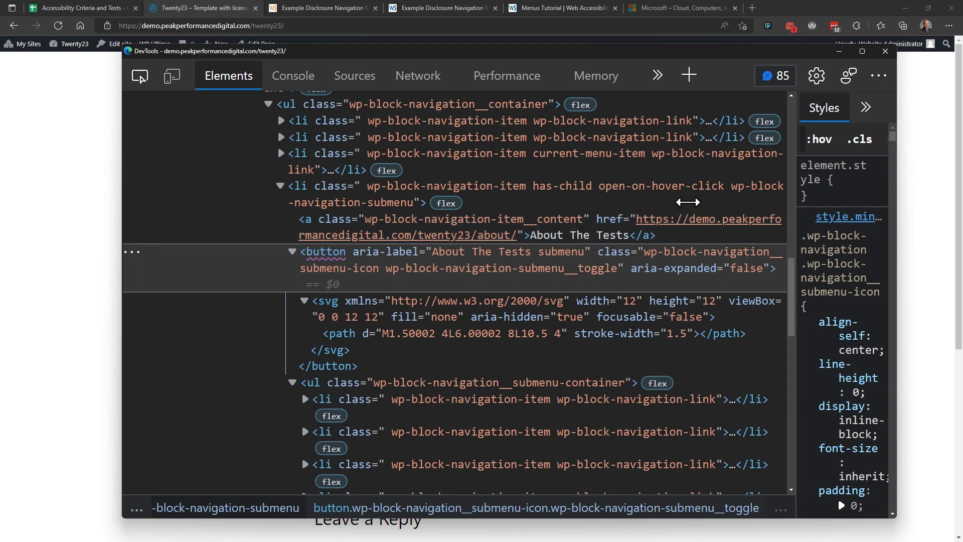
key("super+Right")
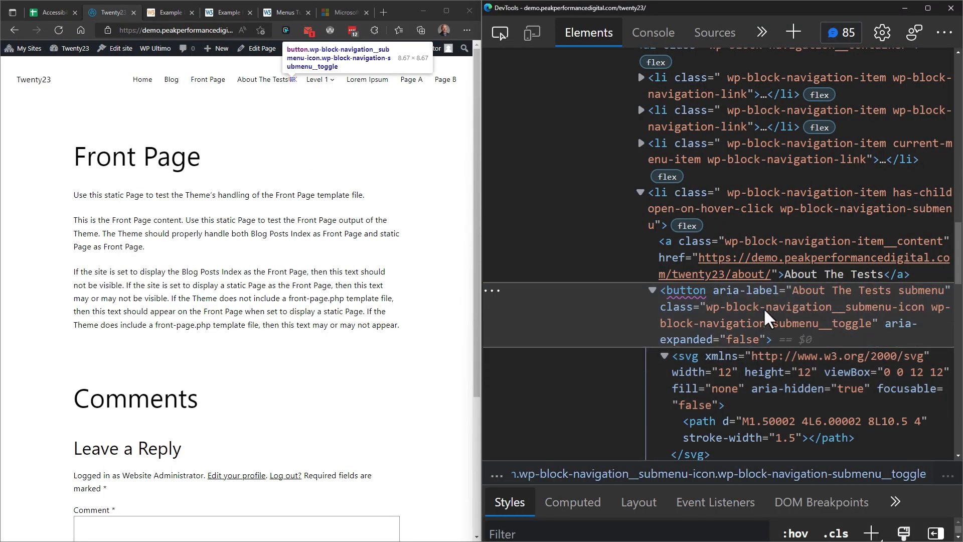
Open the About The Tests submenu by pointer and by keyboard to examine its button's aria-expanded value, and return to the test spreadsheet
left_click(303, 137)
mouse_move(289, 79)
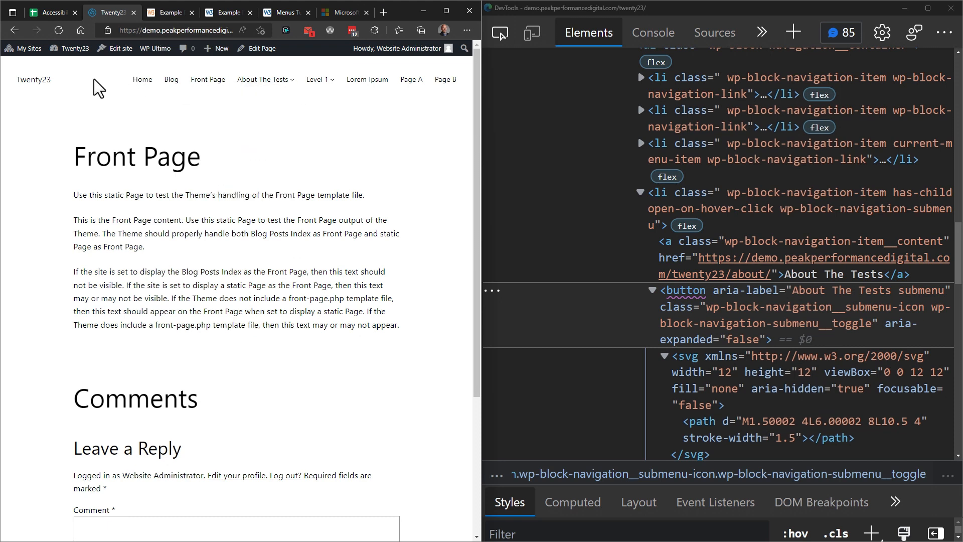
key("Tab")
key("Tab")
key("Tab")
key("Tab")
key("Tab")
key("Tab")
key("Return")
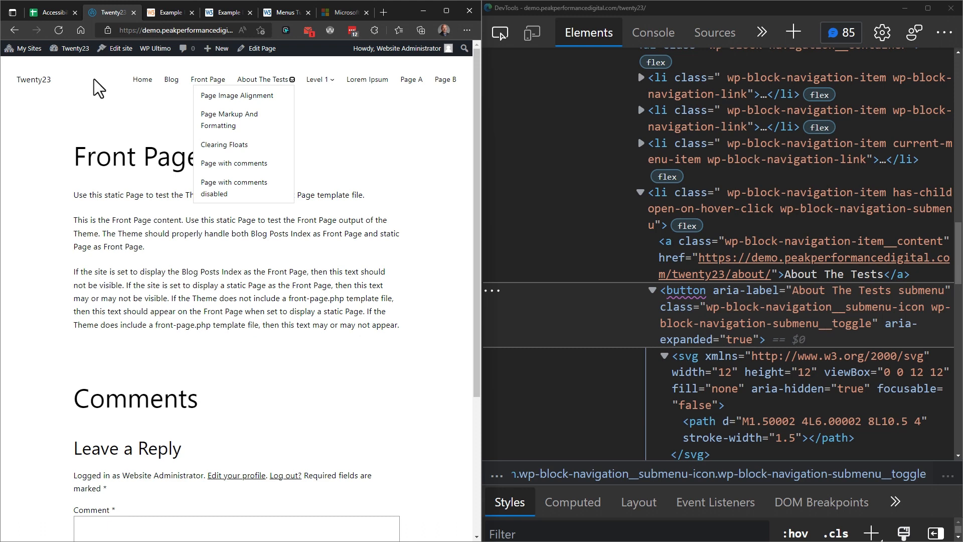
left_click(94, 79)
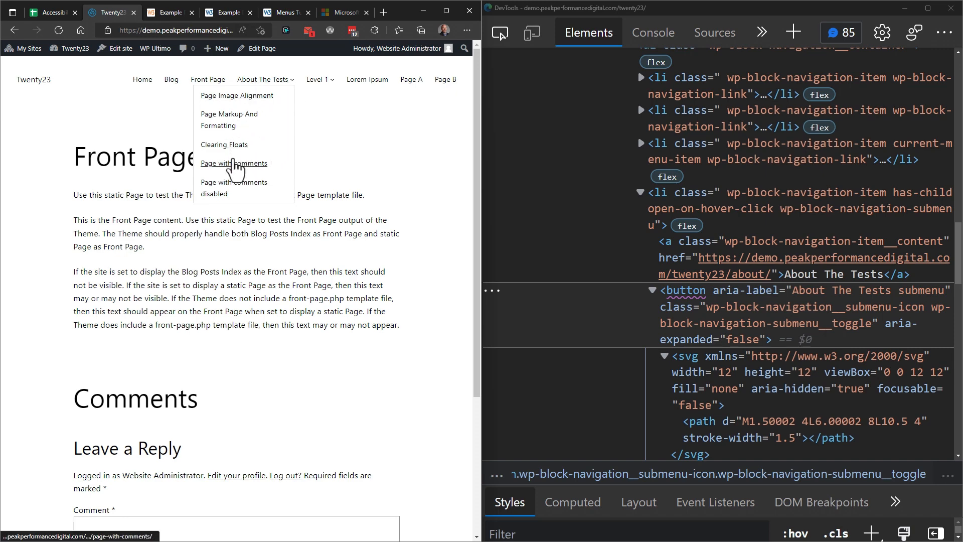
double_click(398, 10)
left_click(83, 8)
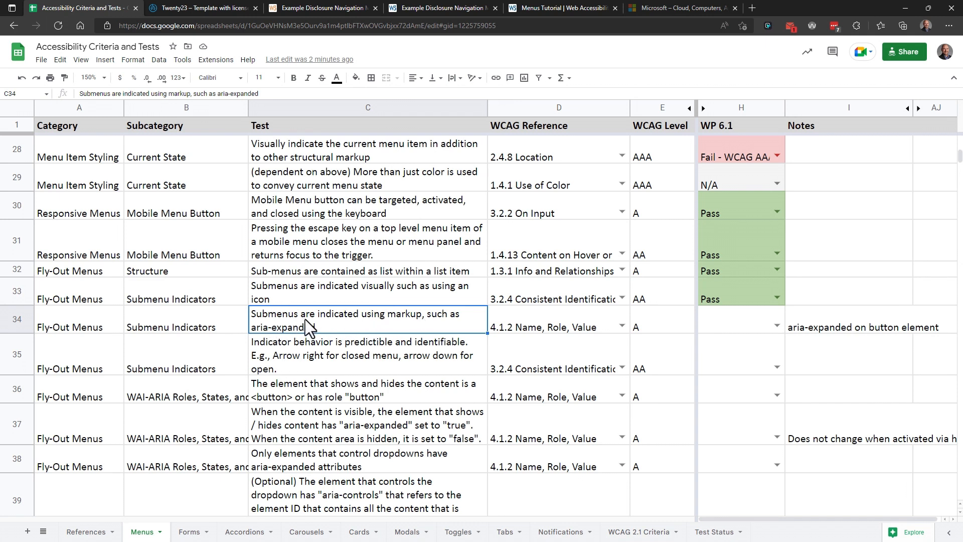
Set the WP 6.1 results for submenus indicated using markup and for predictable indicator behavior to Pass
left_click(781, 324)
left_click(797, 338)
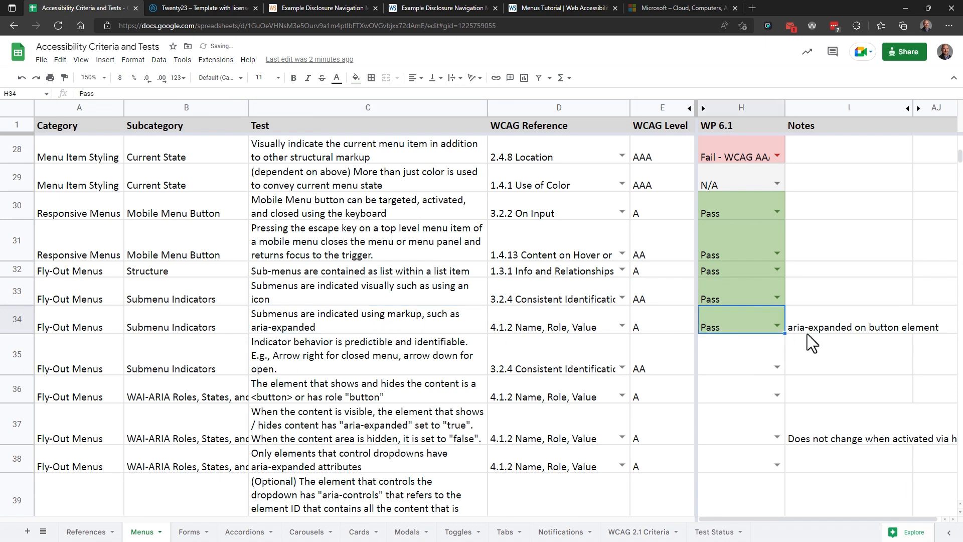
left_click(344, 360)
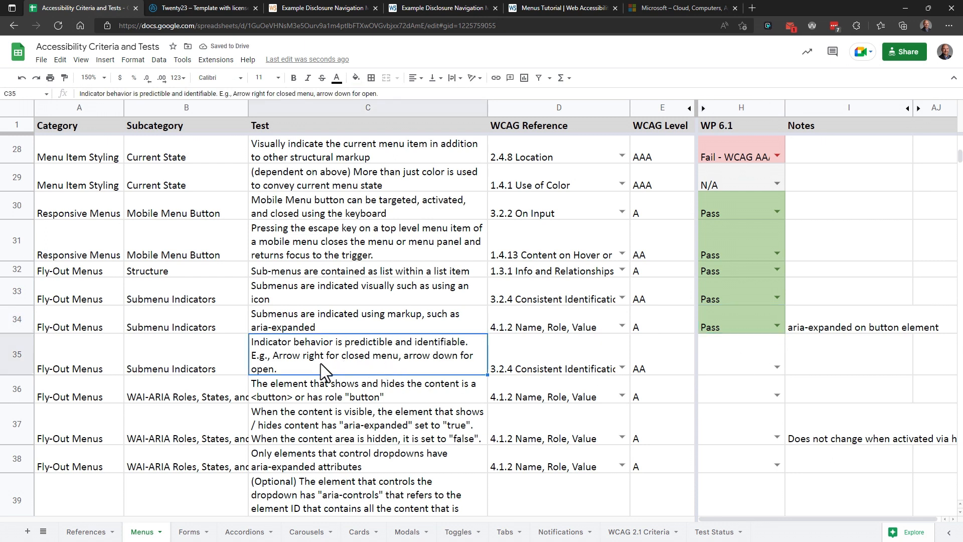
left_click(776, 365)
left_click(712, 383)
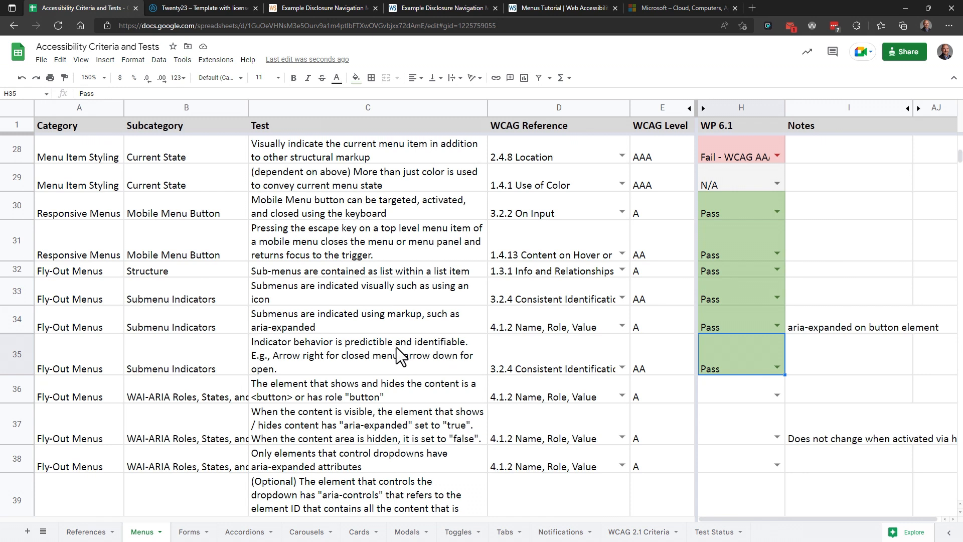
Set the WP 6.1 result for the show/hide element being a <button> or having role "button" to Pass
left_click(333, 386)
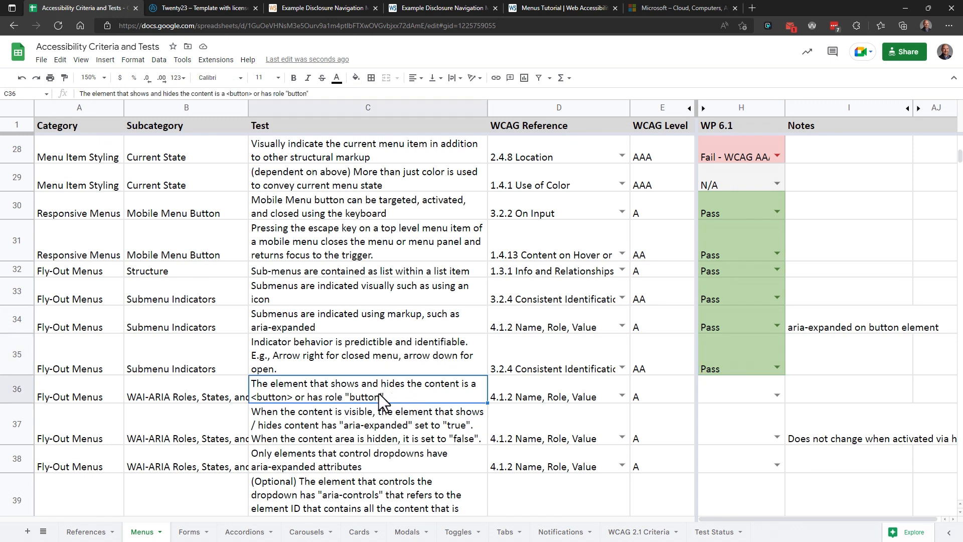
left_click(777, 395)
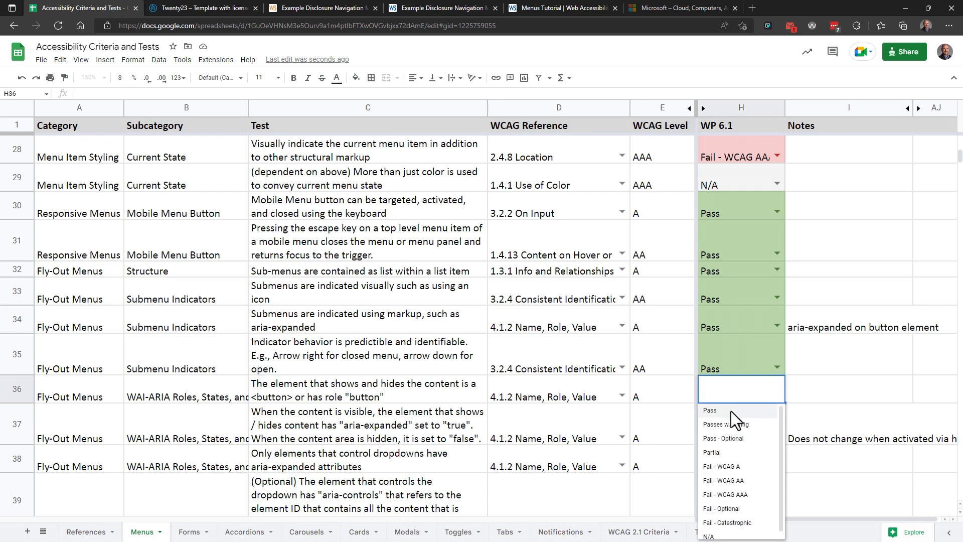
left_click(730, 411)
Set the WP 6.1 result for aria-expanded switching between "true" and "false" to Partial, and review its note
scroll(477, 387, "down", 2)
left_click(354, 335)
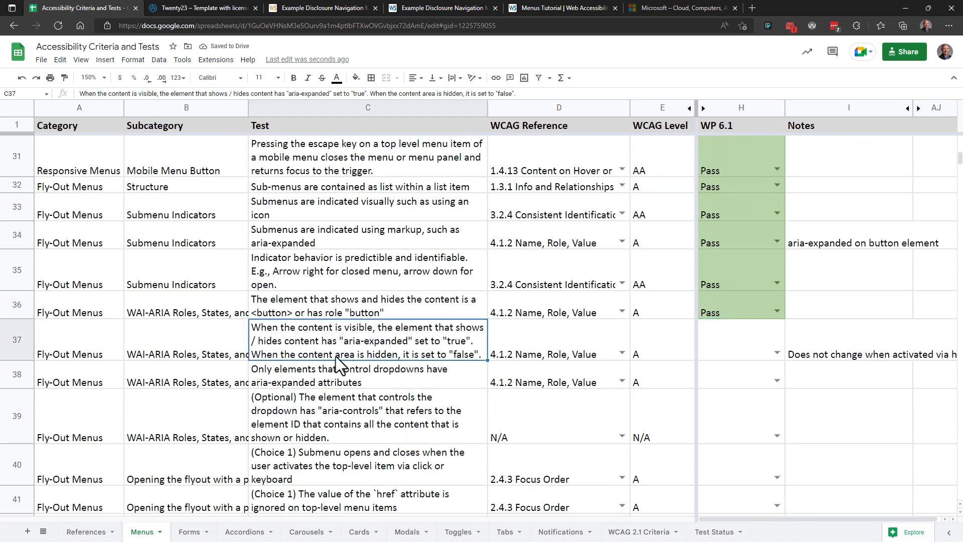
left_click(778, 354)
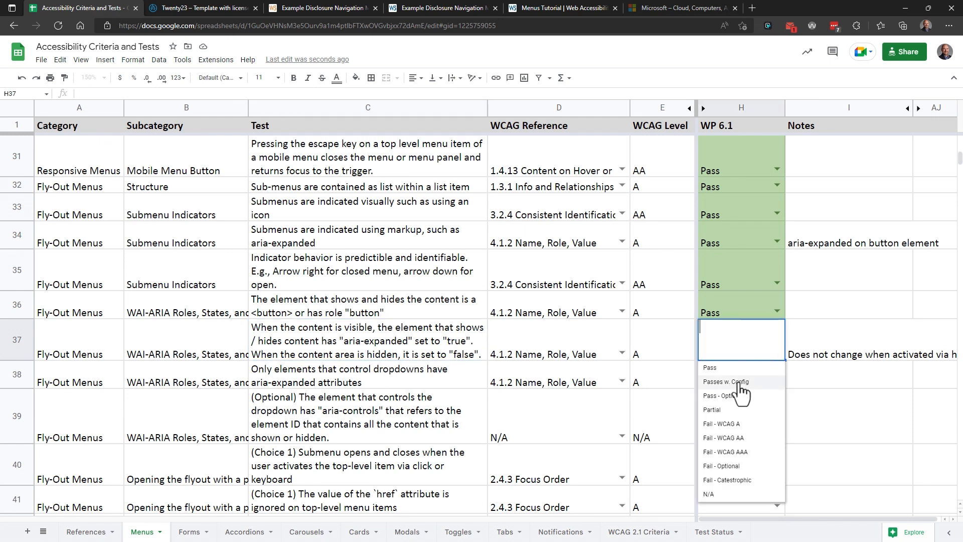
left_click(736, 410)
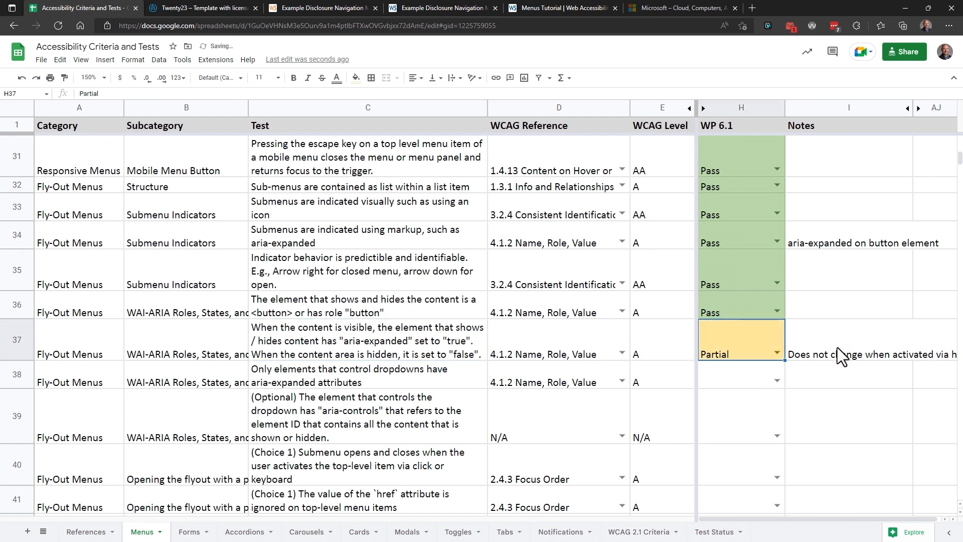
left_click(838, 347)
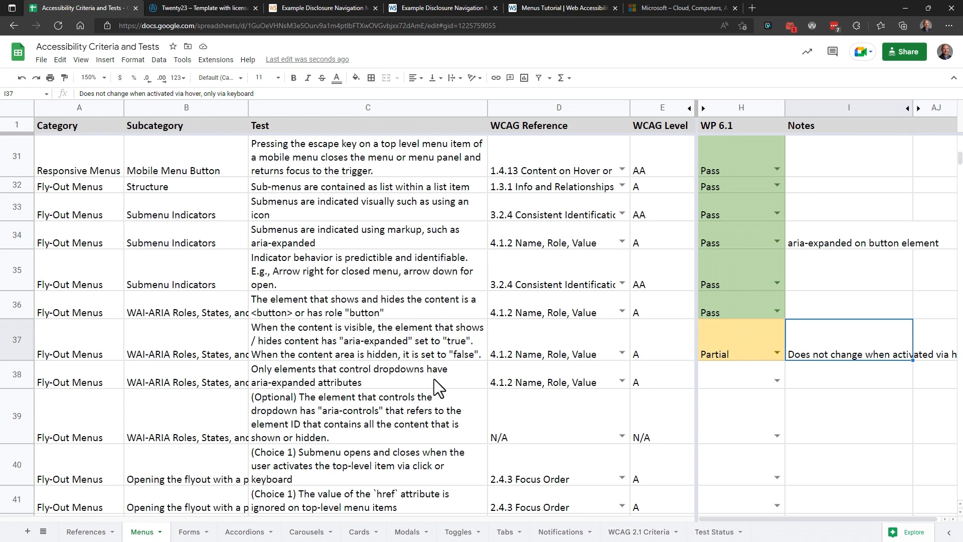
Set the WP 6.1 result for only dropdown-controlling elements having aria-expanded attributes to Pass
left_click(414, 375)
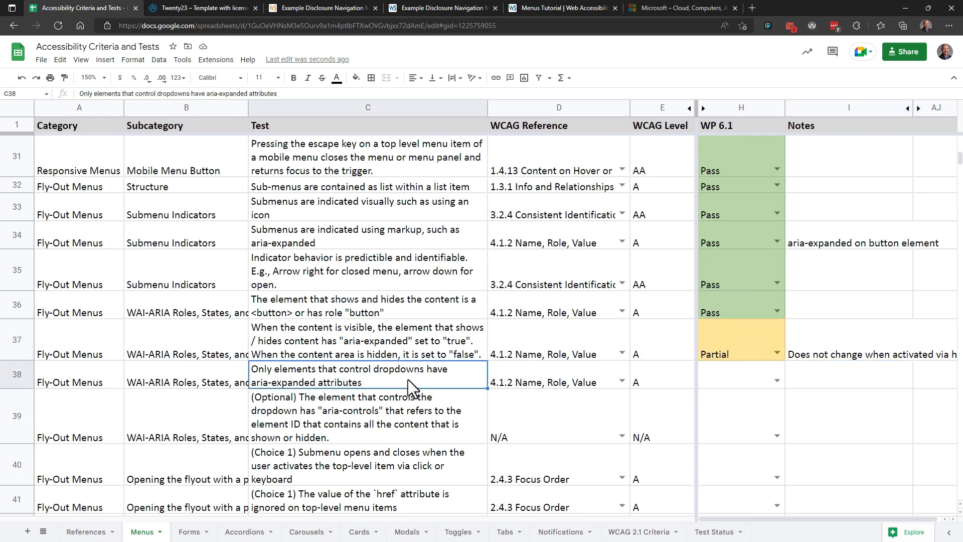
left_click(777, 379)
left_click(719, 395)
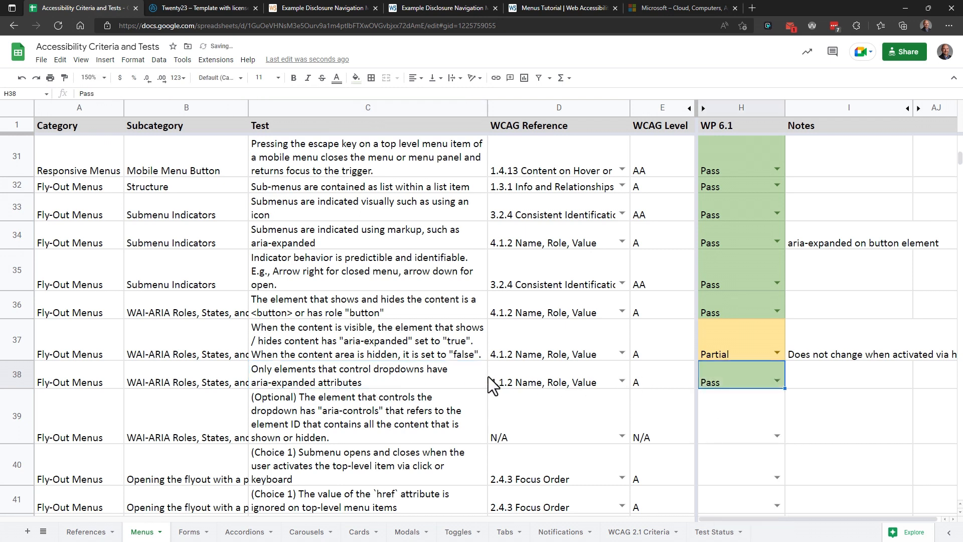
left_click(458, 381)
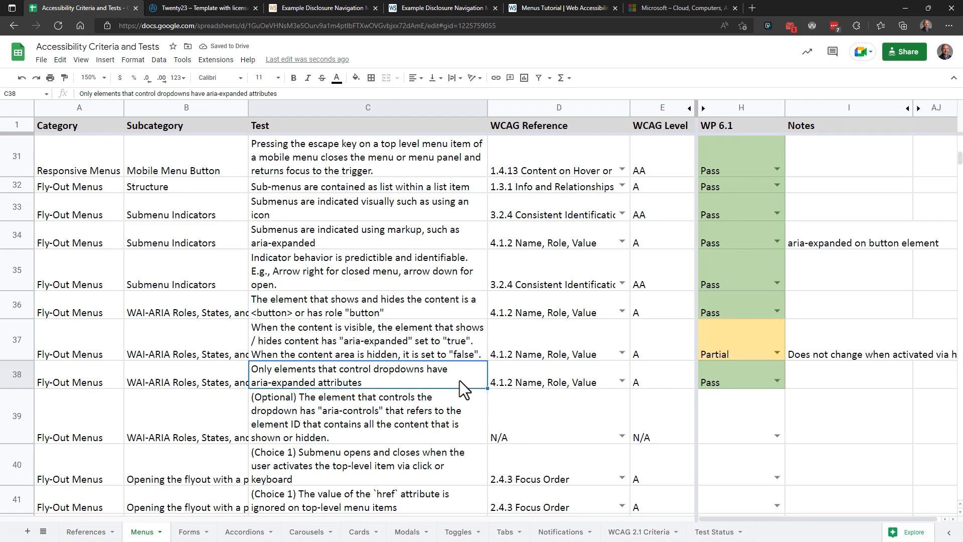
Set the WP 6.1 result for the optional aria-controls test to Fail - Optional
scroll(460, 380, "down", 3)
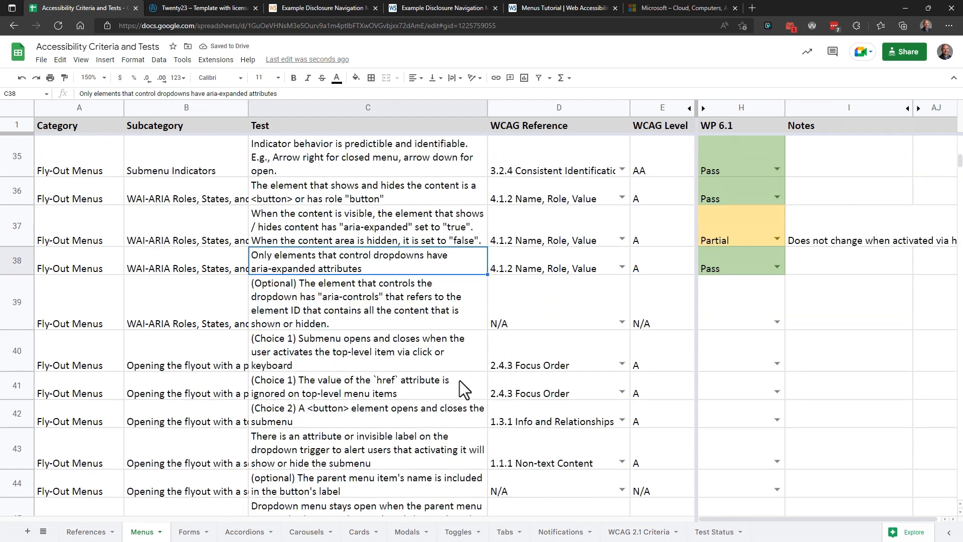
left_click(414, 320)
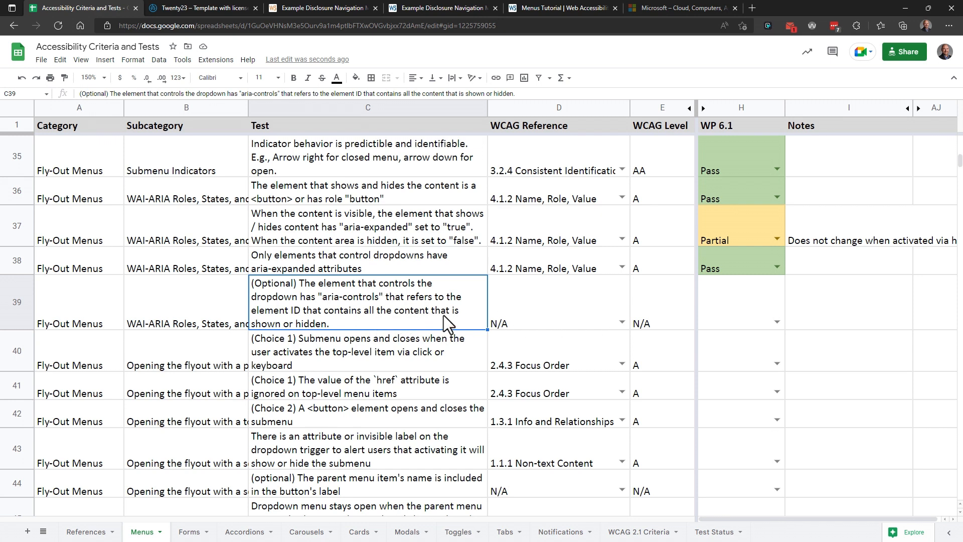
left_click(777, 322)
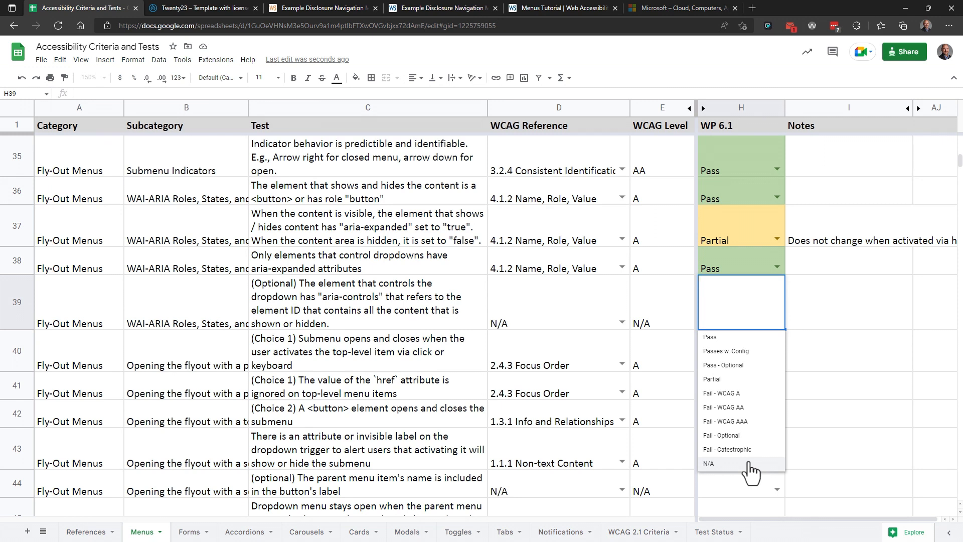
left_click(751, 435)
Set the WP 6.1 results for both Choice 1 tests about opening the flyout with a parent item to N/A
left_click(236, 353)
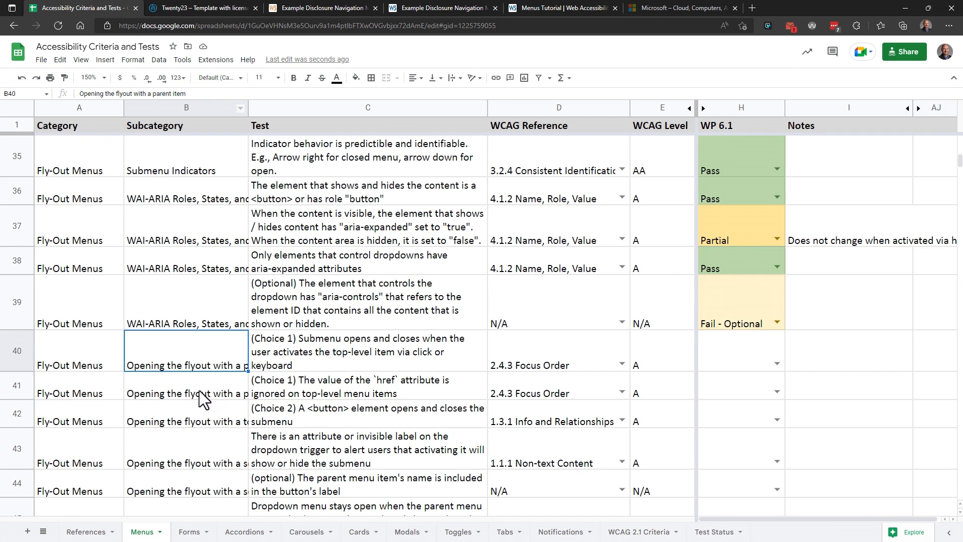
key("Down")
key("Down")
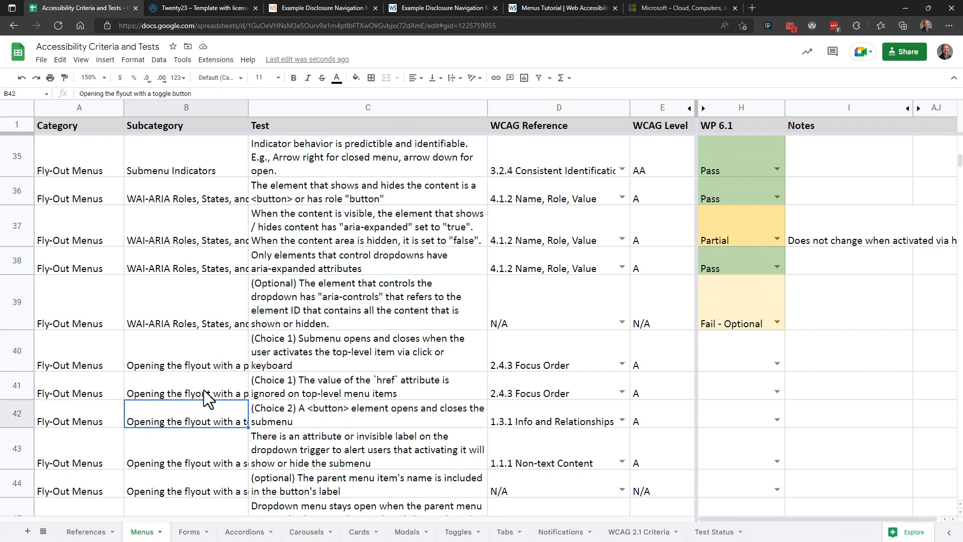
key("Up")
left_click(777, 363)
left_click(742, 509)
left_click(737, 385)
left_click(718, 504)
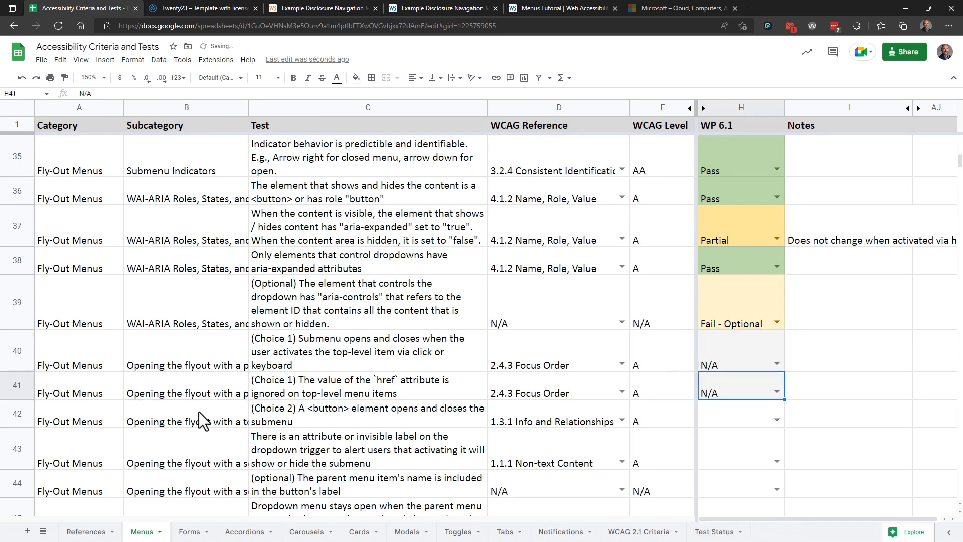
Set the WP 6.1 result for the Choice 2 test, a <button> element opening and closing the submenu, to Pass
left_click(387, 415)
left_click(219, 418)
left_click(346, 411)
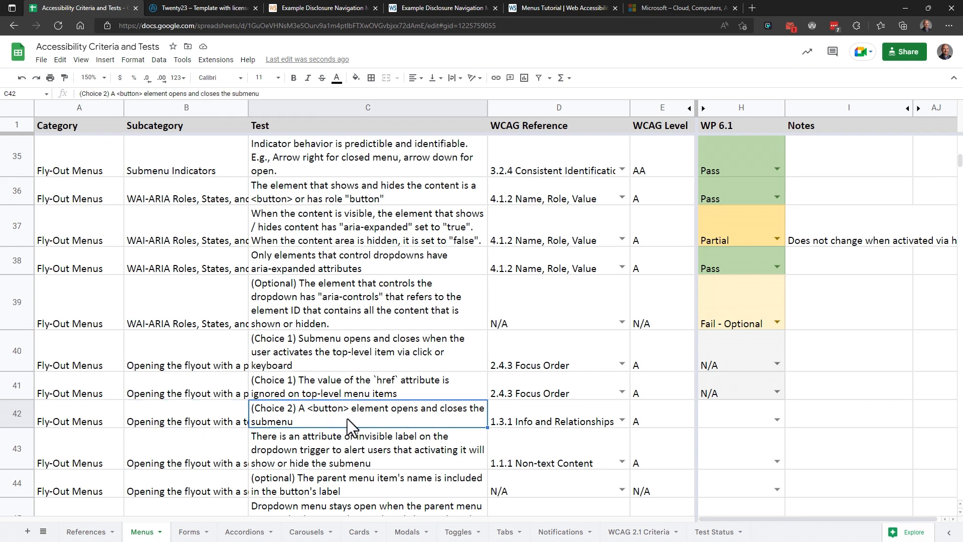
left_click(778, 419)
left_click(731, 438)
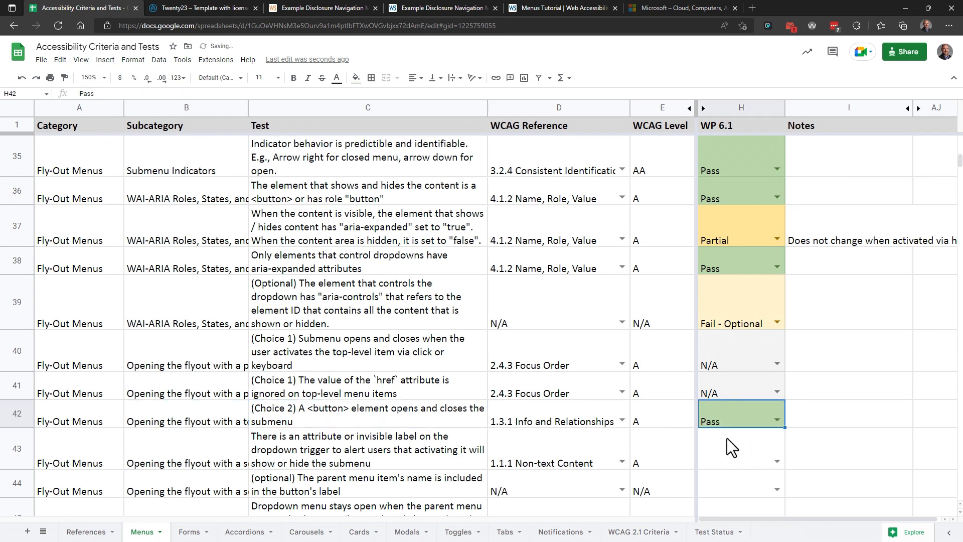
Set the WP 6.1 result for the dropdown trigger's attribute or invisible label to Pass, checking the submenu button's markup in DevTools
left_click(337, 457)
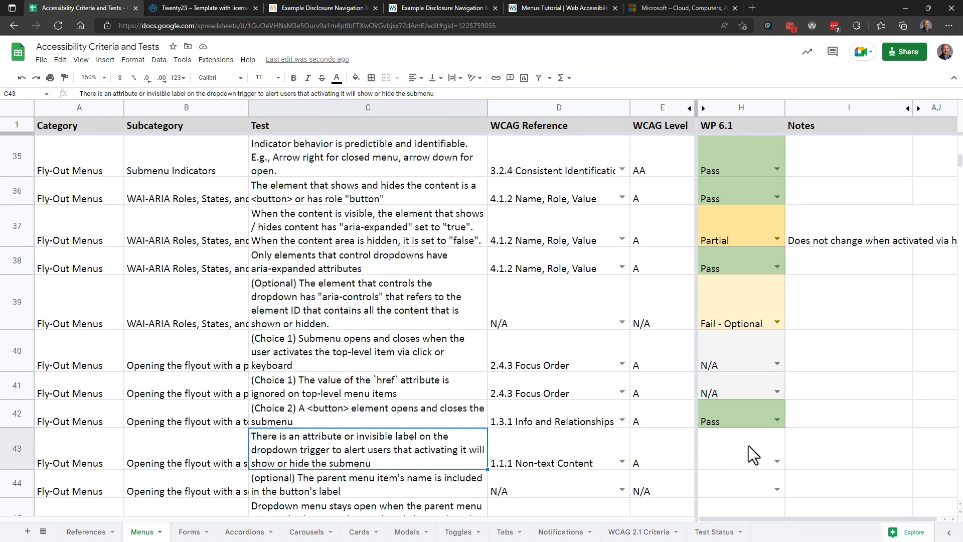
left_click(775, 460)
left_click(732, 475)
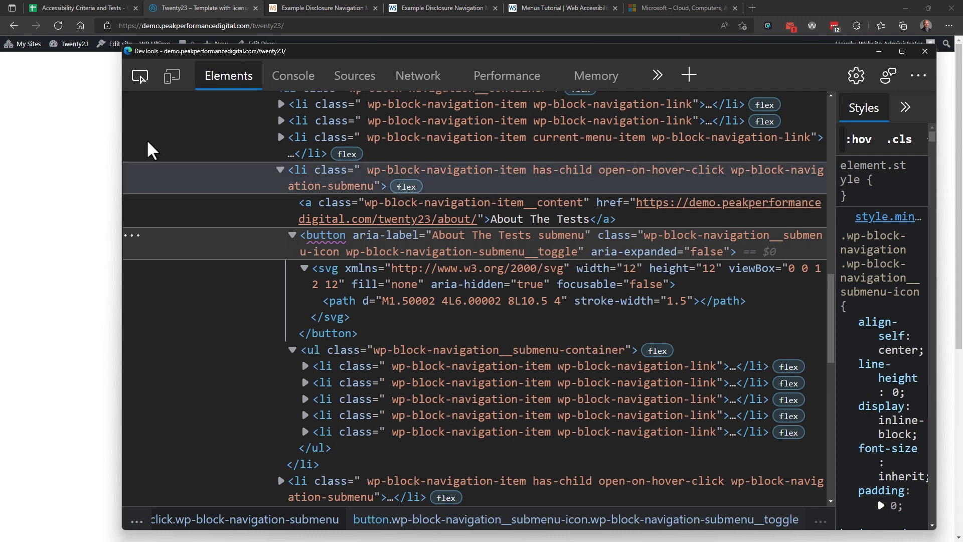
left_click(61, 9)
left_click(364, 262)
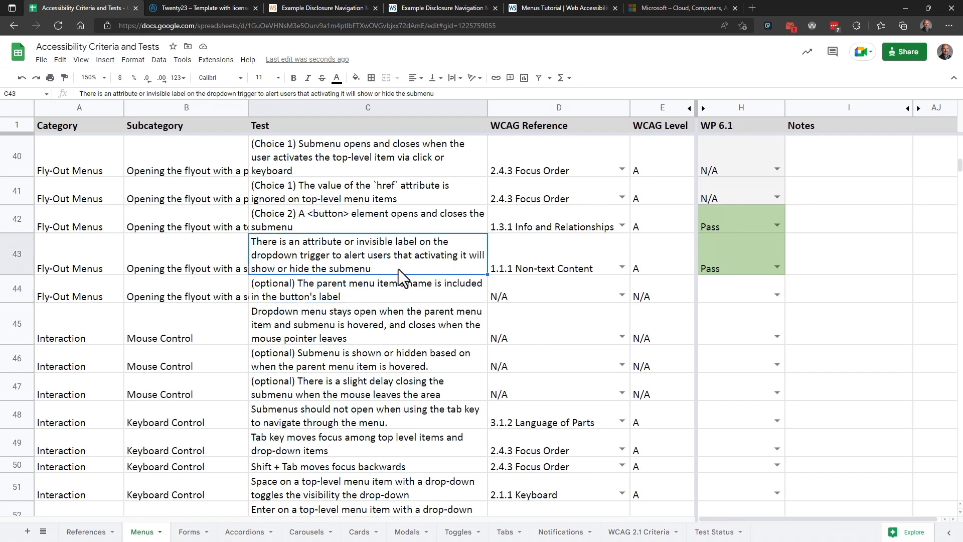
Check the submenu button's aria-label in DevTools, and set the WP 6.1 result for including the parent item's name to Pass
left_click(369, 291)
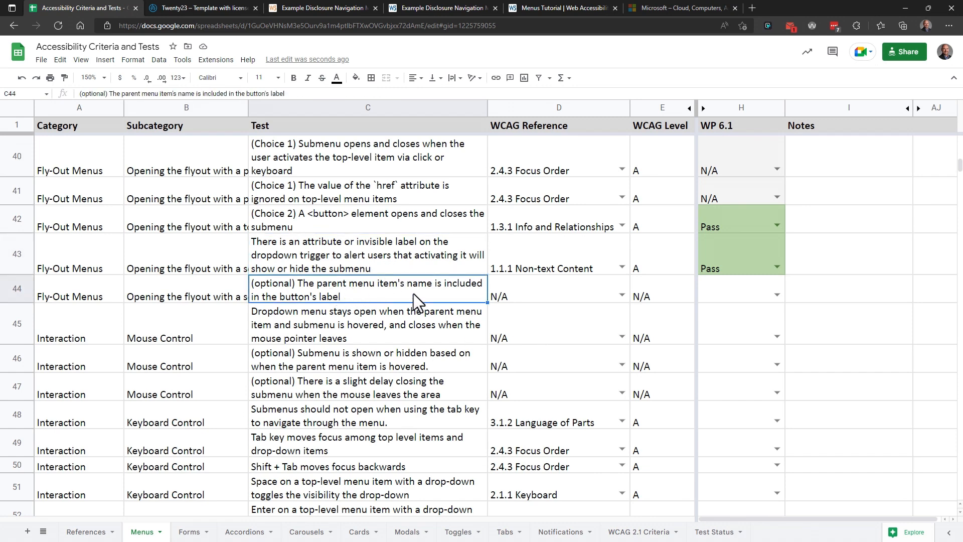
key("alt+Tab")
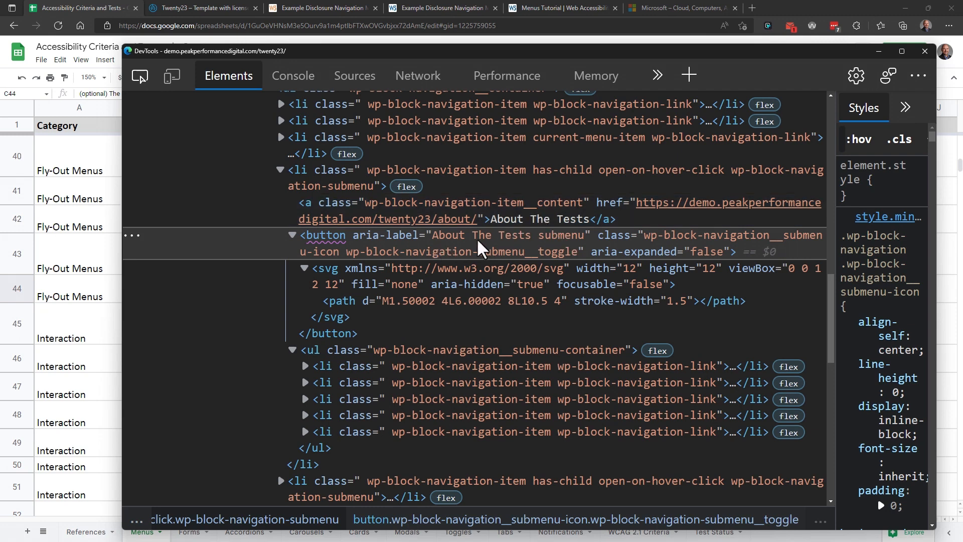
key("alt+Tab")
left_click(777, 295)
left_click(745, 321)
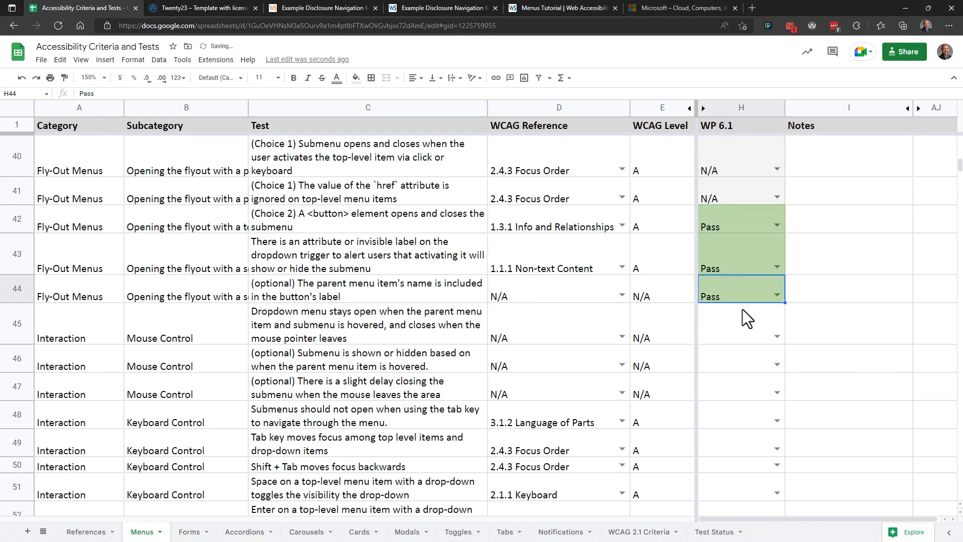
Set the WP 6.1 result for the dropdown staying open while hovered and closing when the pointer leaves to Pass
left_click(408, 333)
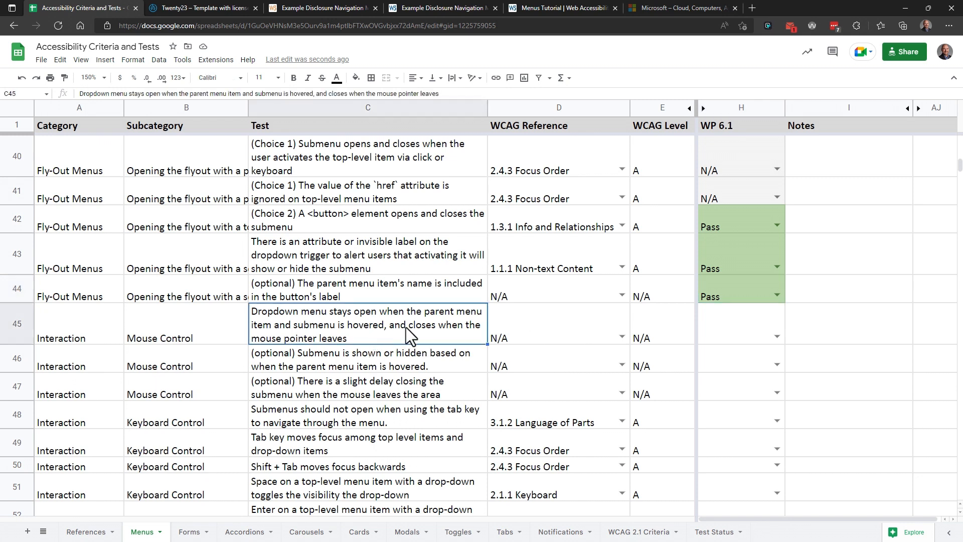
left_click(777, 337)
left_click(723, 349)
Try the About The Tests submenu by pointer on the Twenty23 page, and set the optional hover show/hide test's WP 6.1 result to Pass
key("ctrl+Tab")
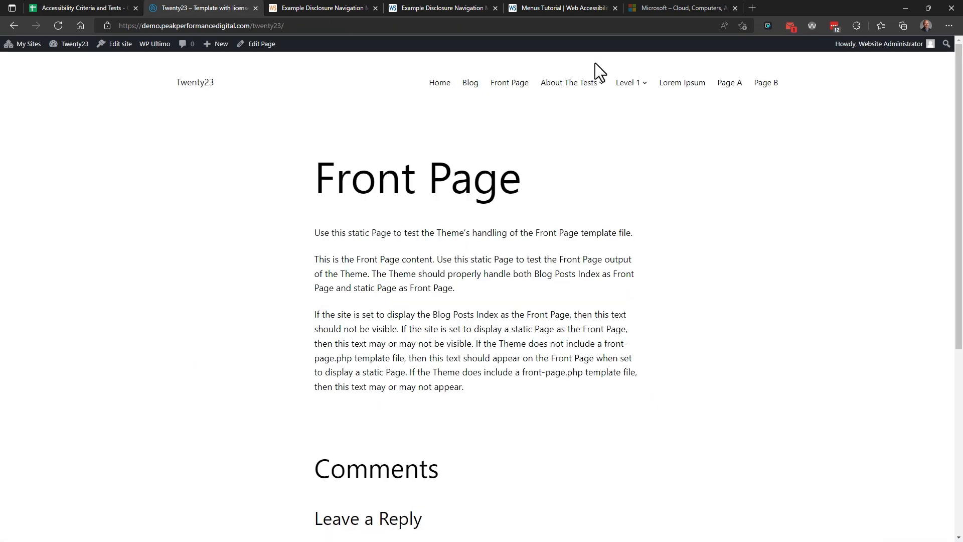
mouse_move(592, 96)
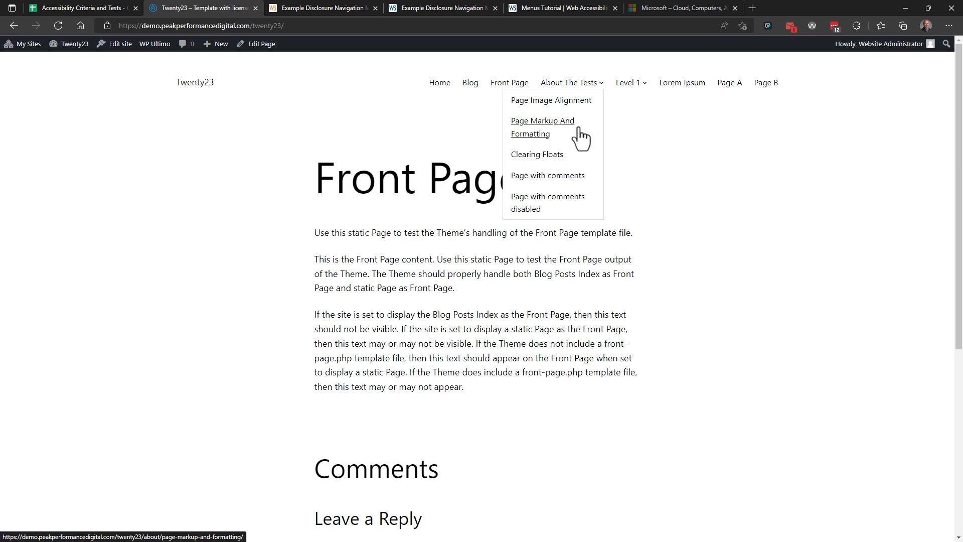
key("ctrl+shift+Tab")
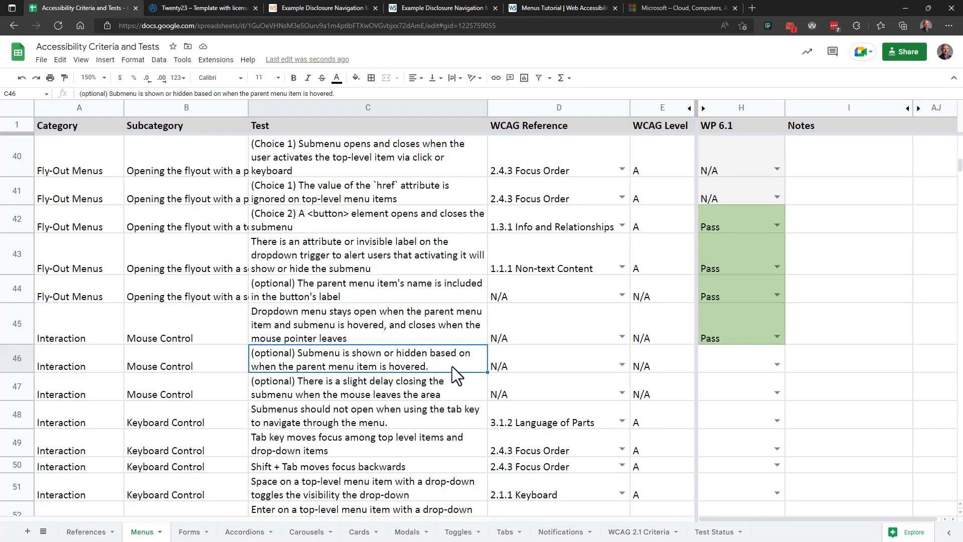
left_click(780, 363)
type("Pass")
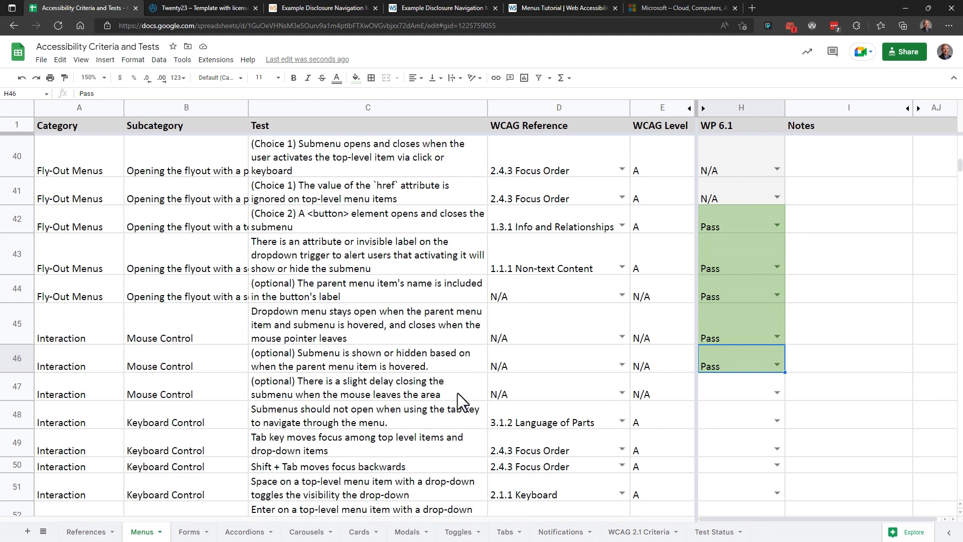
Check the submenu's closing delay on the Twenty23 page, and set the optional delay test's WP 6.1 result to Fail - Optional
left_click(477, 387)
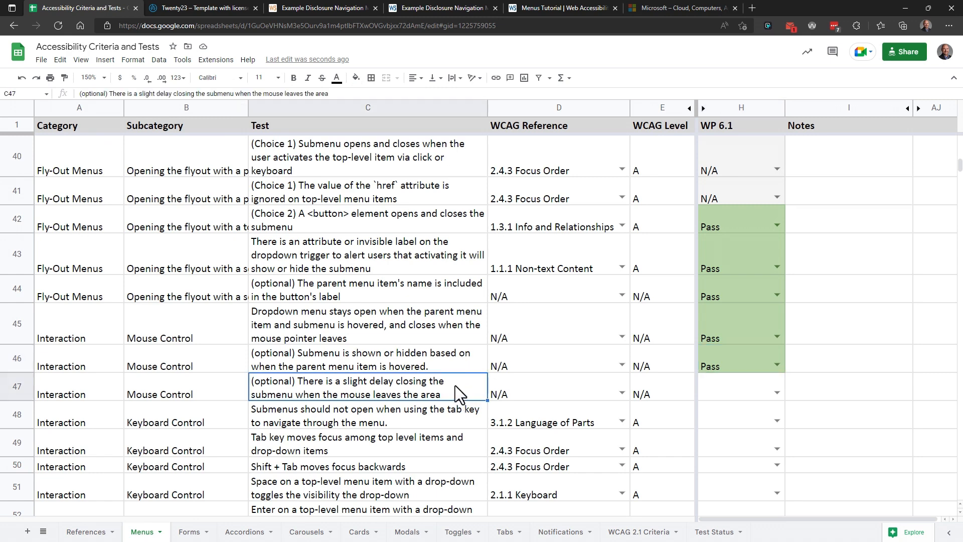
left_click(197, 7)
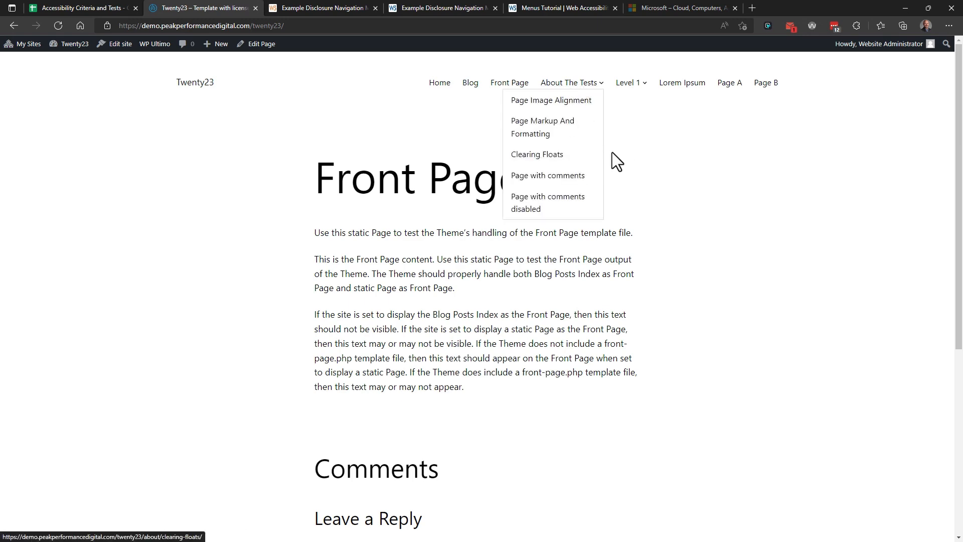
left_click(96, 9)
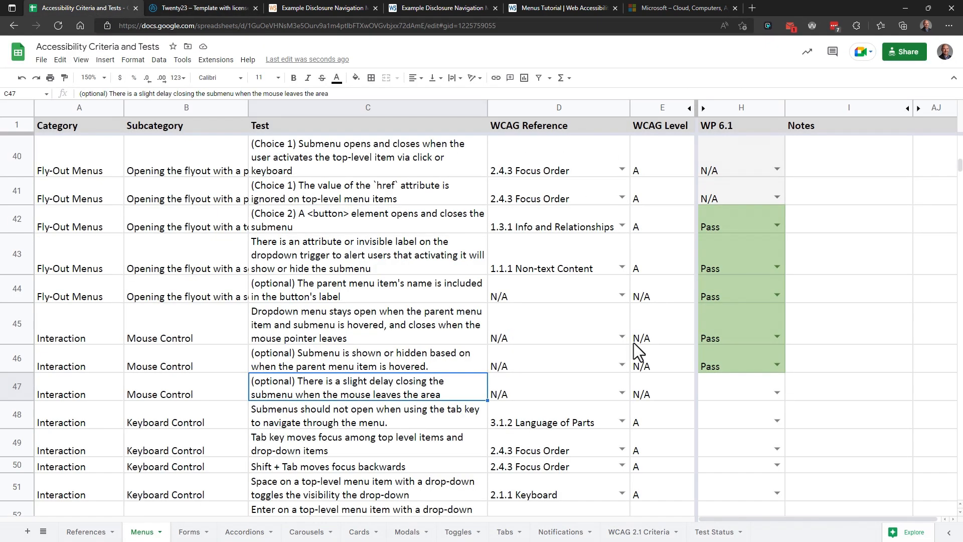
left_click(777, 392)
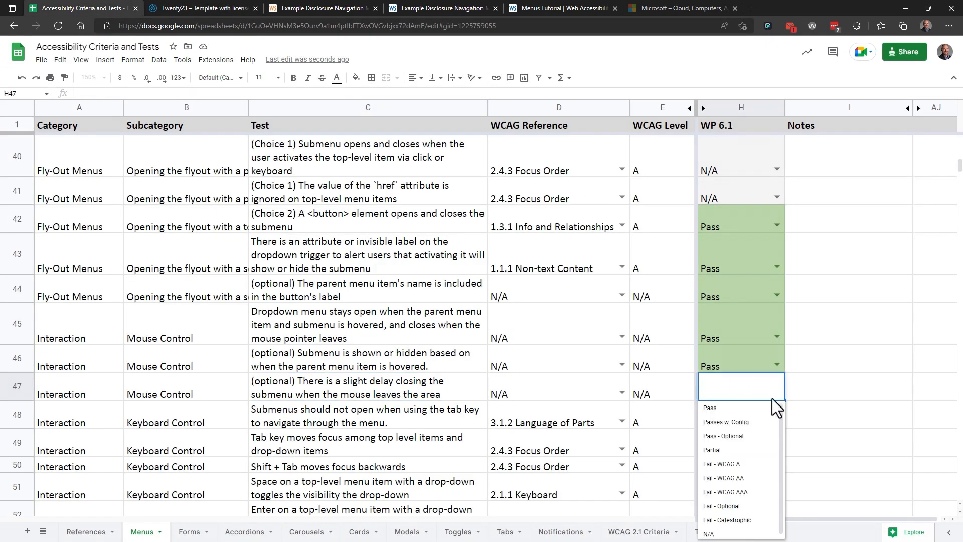
left_click(751, 511)
Move keyboard focus forward and backward through the Twenty23 navigation to check whether submenus open on focus alone
left_click(388, 423)
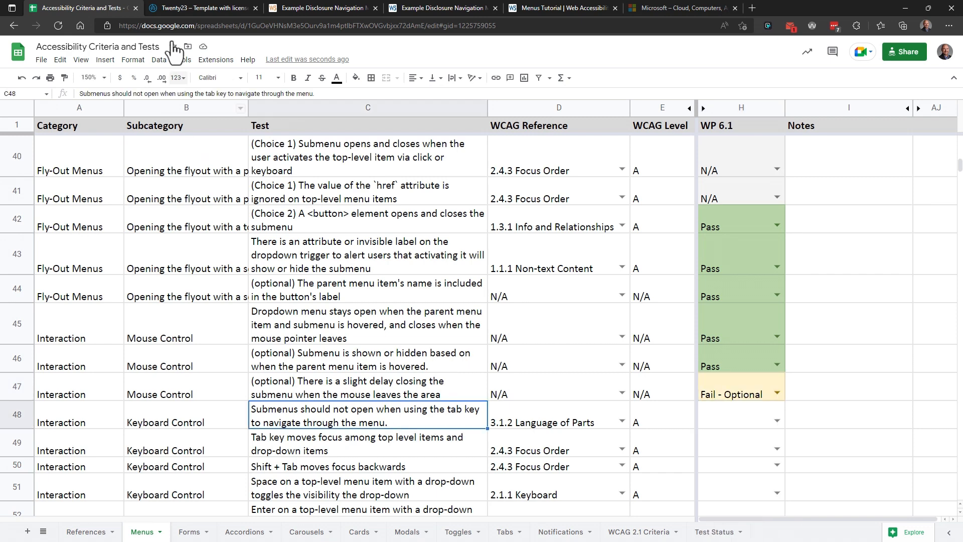
left_click(203, 7)
key("Tab")
key("Tab")
key("Tab")
key("Tab")
key("Tab")
key("Tab")
key("Tab")
key("Tab")
key("Tab")
key("Tab")
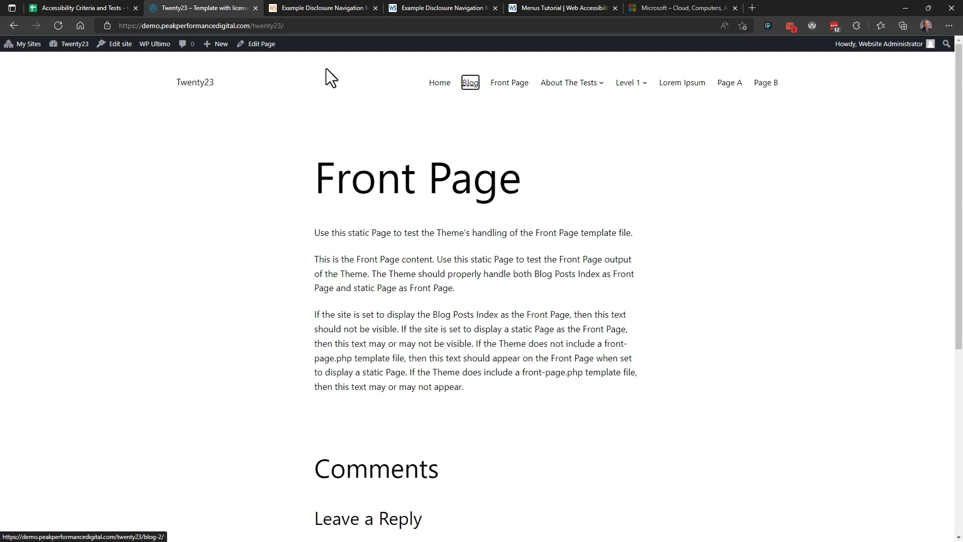
key("shift+Tab")
key("shift+Tab")
key("shift+Tab")
key("shift+Tab")
key("shift+Tab")
key("shift+Tab")
key("shift+Tab")
key("shift+Tab")
key("shift+Tab")
key("Tab")
key("Tab")
key("Tab")
key("Tab")
Open the About The Tests and Level 1 submenus by keyboard, and move focus through the menu to Lorem Ipsum
key("Return")
key("Tab")
key("Tab")
key("Tab")
key("Tab")
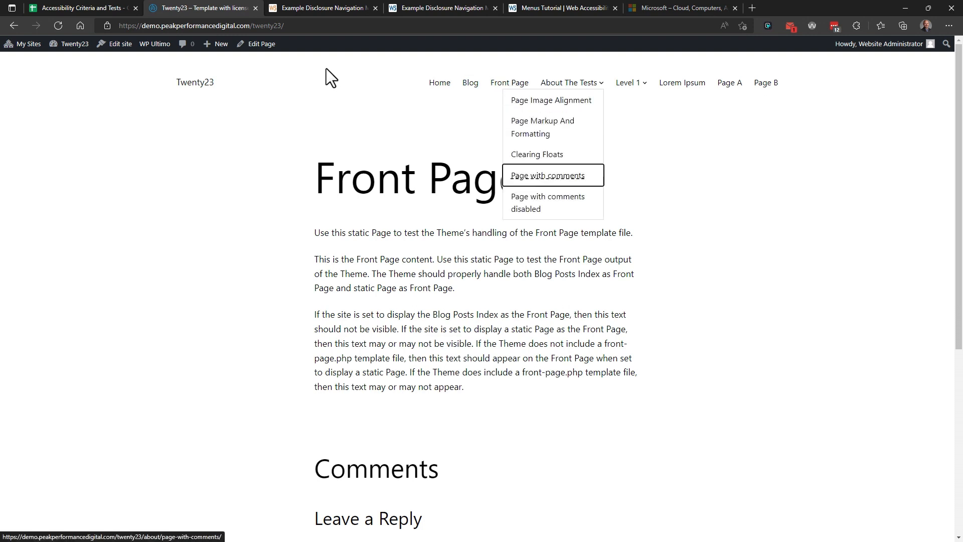
key("Tab")
key("Tab")
key("Tab")
key("Return")
key("Tab")
key("Tab")
key("Return")
key("Tab")
key("Tab")
key("Tab")
key("Tab")
key("Tab")
key("Tab")
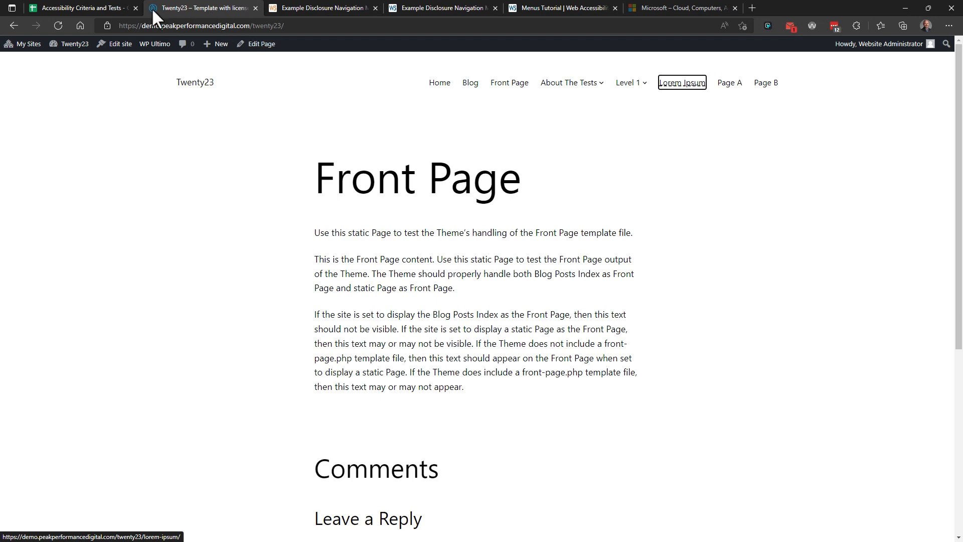
In the spreadsheet, set the WP 6.1 result for submenus not opening during tab navigation to Pass
key("ctrl+shift+Tab")
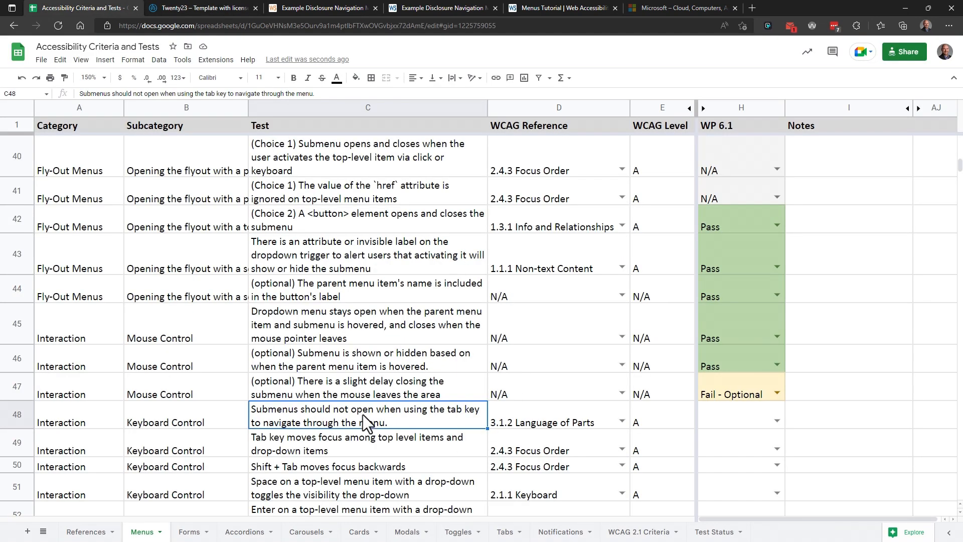
left_click(778, 419)
left_click(715, 439)
Set the WP 6.1 results to Pass for the forward and backward keyboard focus movement tests in rows 49 and 50
scroll(465, 399, "down", 3)
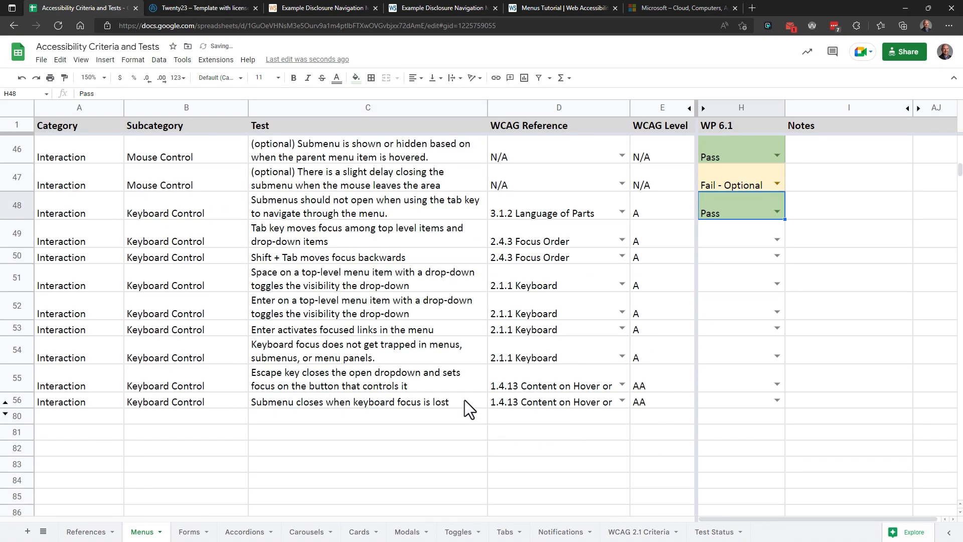
left_click(282, 236)
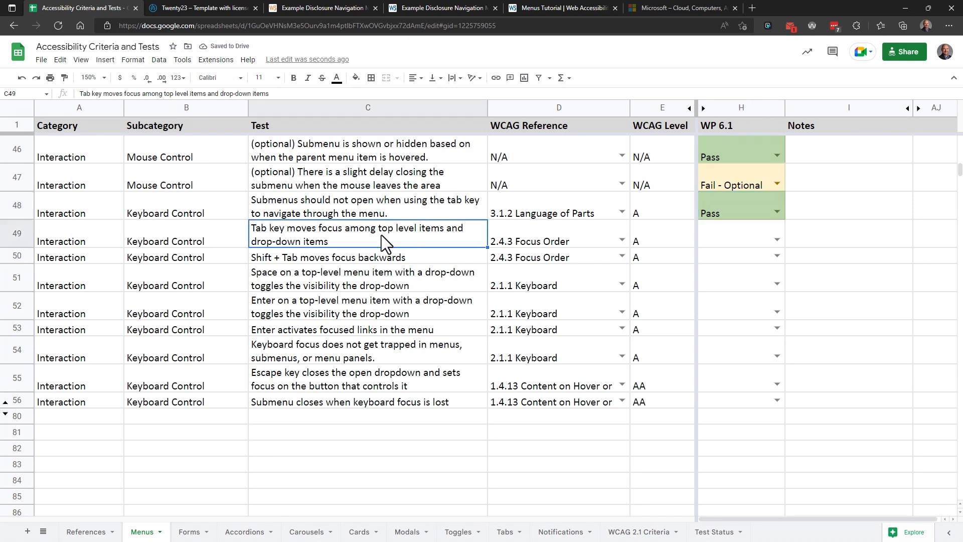
left_click(763, 235)
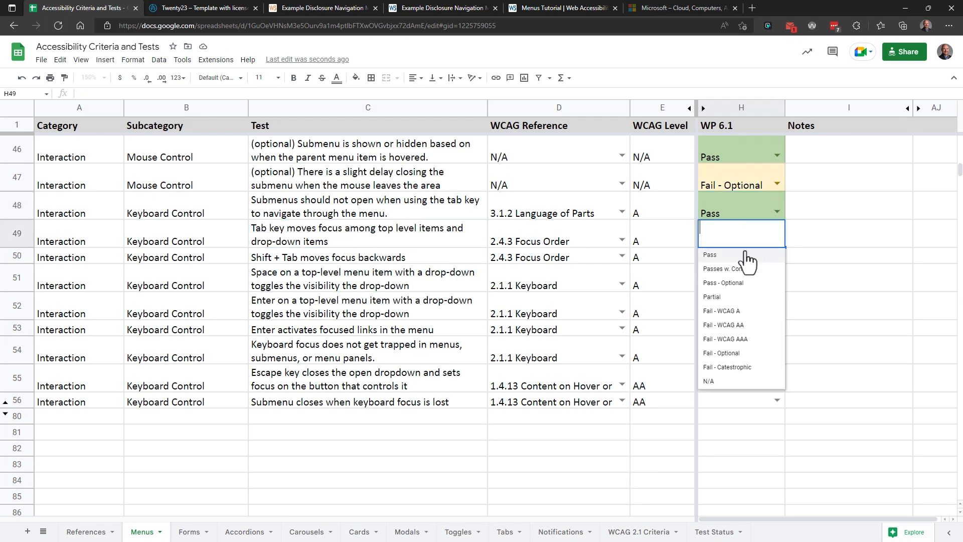
left_click(755, 253)
left_click(404, 258)
left_click(777, 256)
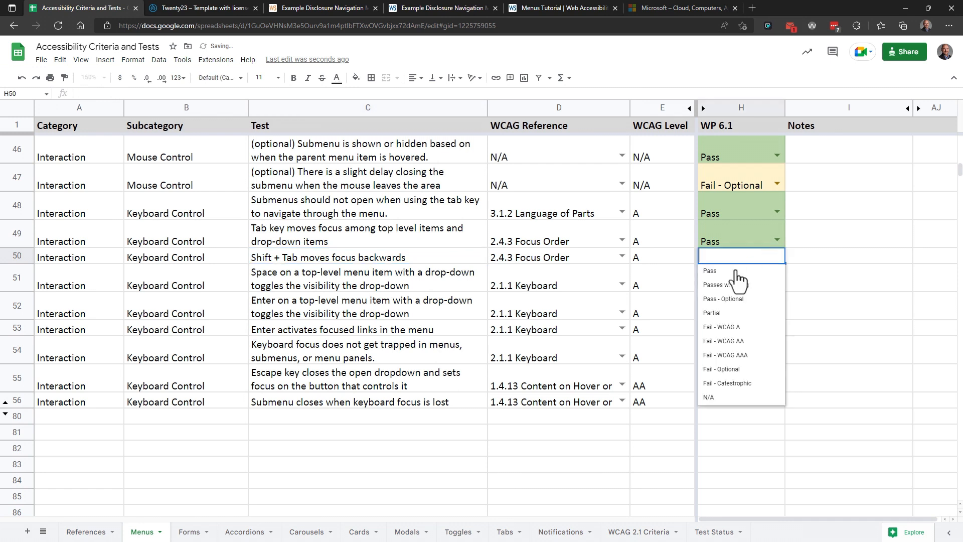
left_click(734, 270)
Set the WP 6.1 results to Pass for the two tests of toggling a top-level item's drop-down by keyboard, rows 51 and 52
left_click(298, 282)
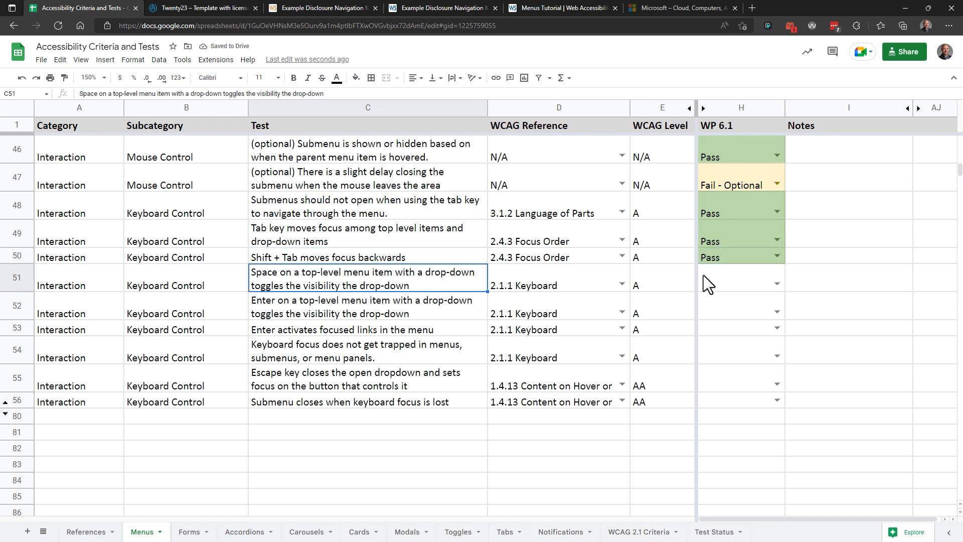
left_click(777, 283)
left_click(736, 297)
left_click(420, 320)
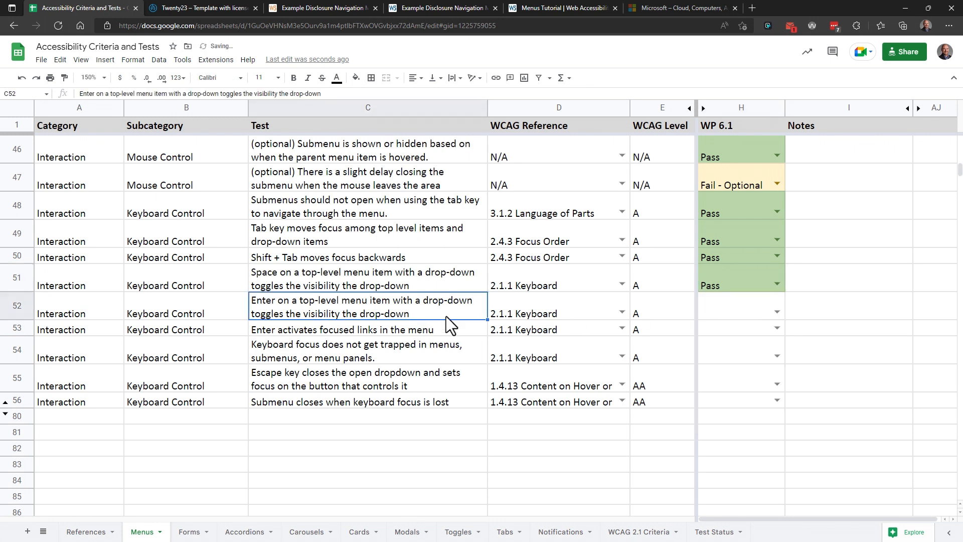
left_click(777, 312)
left_click(742, 328)
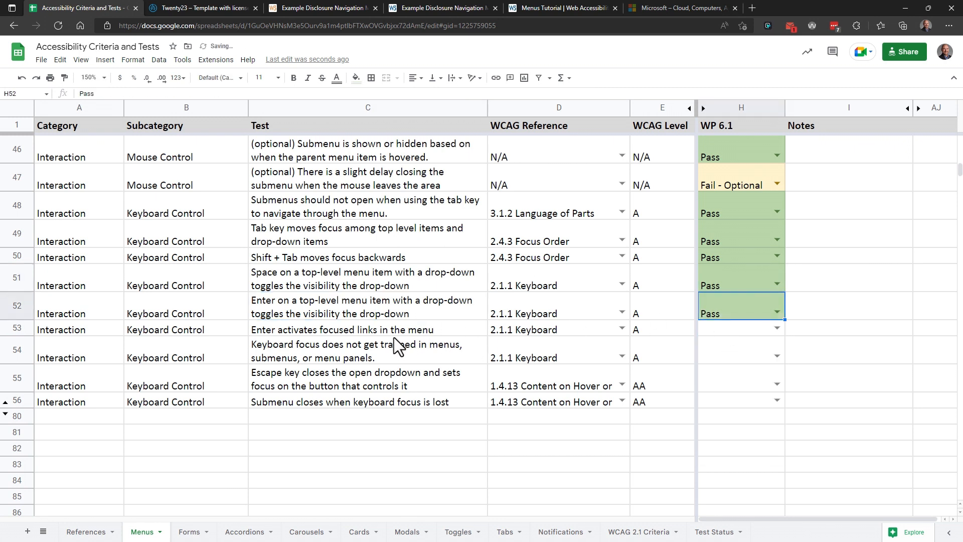
Follow the About The Tests link by keyboard on the Twenty23 page, and set the WP 6.1 result for activating focused links to Pass
left_click(301, 329)
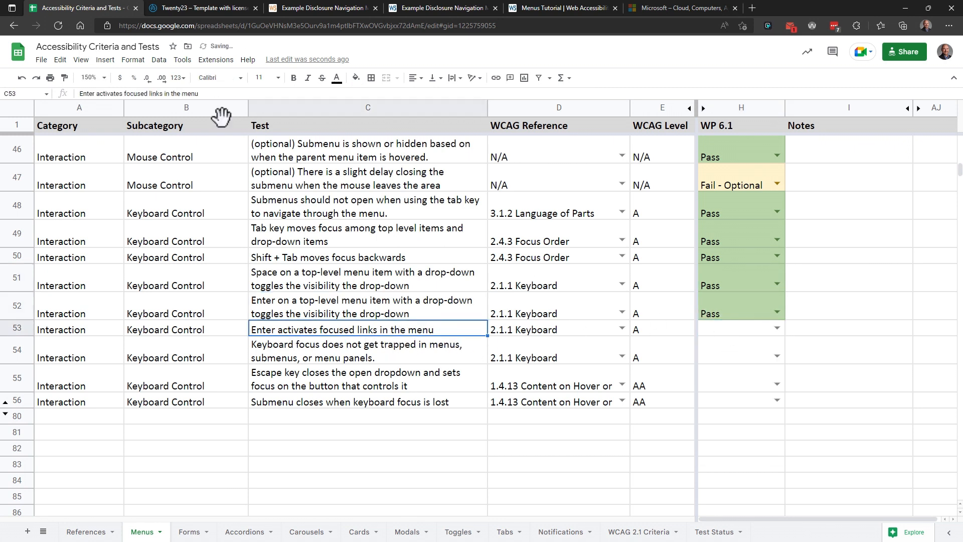
left_click(182, 6)
key("Tab")
key("Tab")
key("Tab")
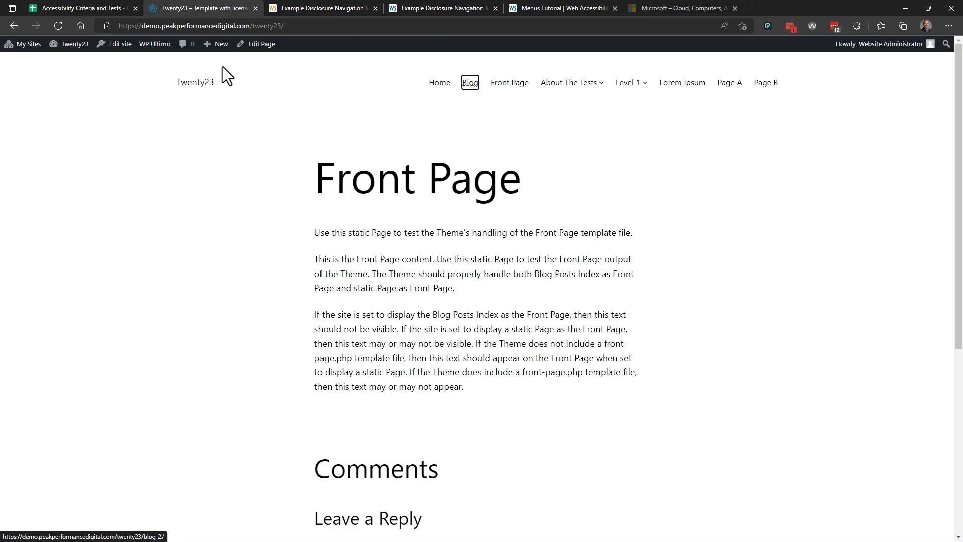
key("Tab")
key("Tab")
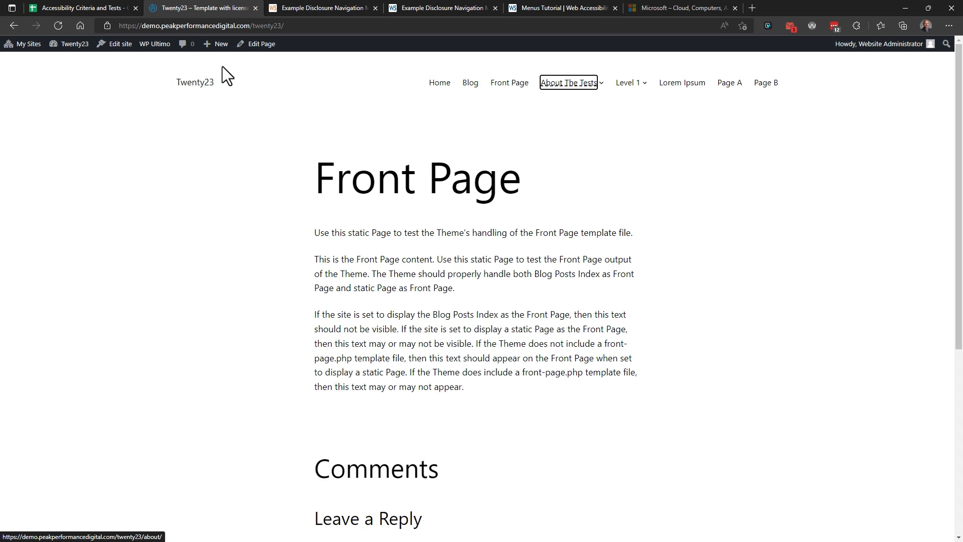
key("Return")
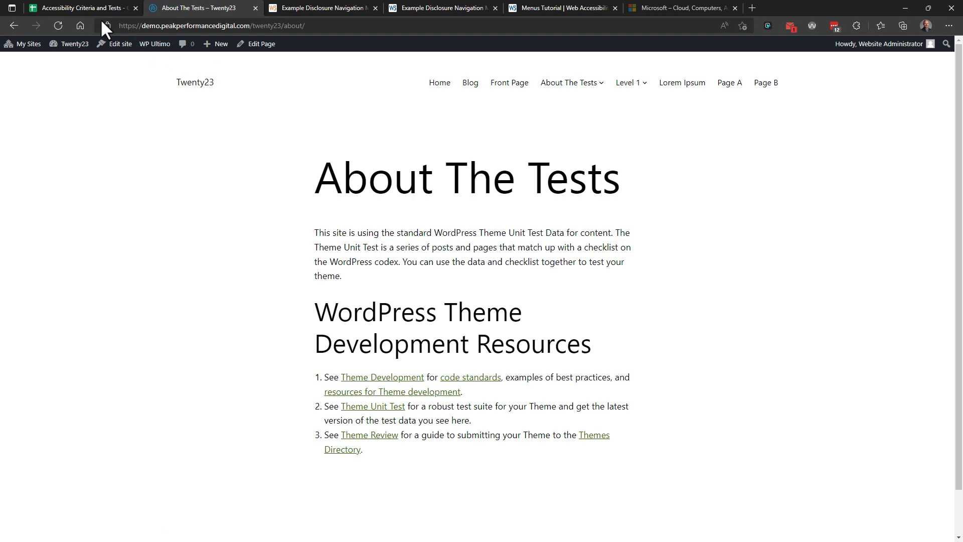
left_click(86, 8)
left_click(733, 355)
Set the WP 6.1 result for keyboard focus not getting trapped in menus, submenus or menu panels to Pass
left_click(423, 350)
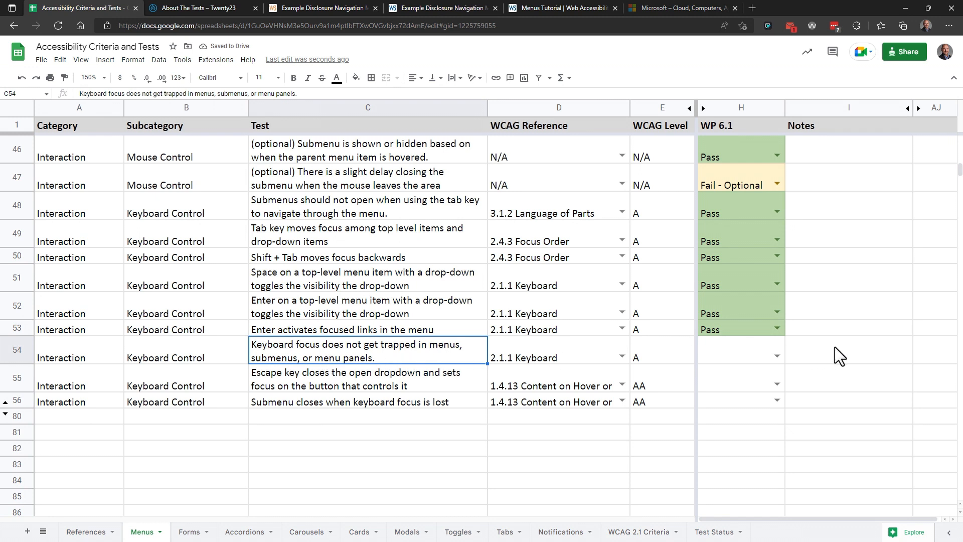
left_click(776, 357)
left_click(754, 371)
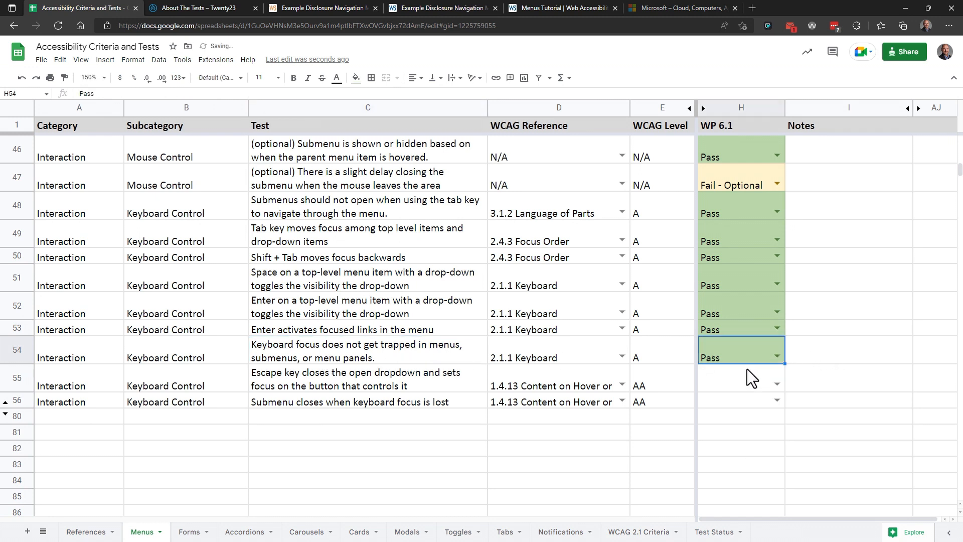
On the About The Tests page, move keyboard focus through the menu to the content and back to the site title to check for traps
key("ctrl+Tab")
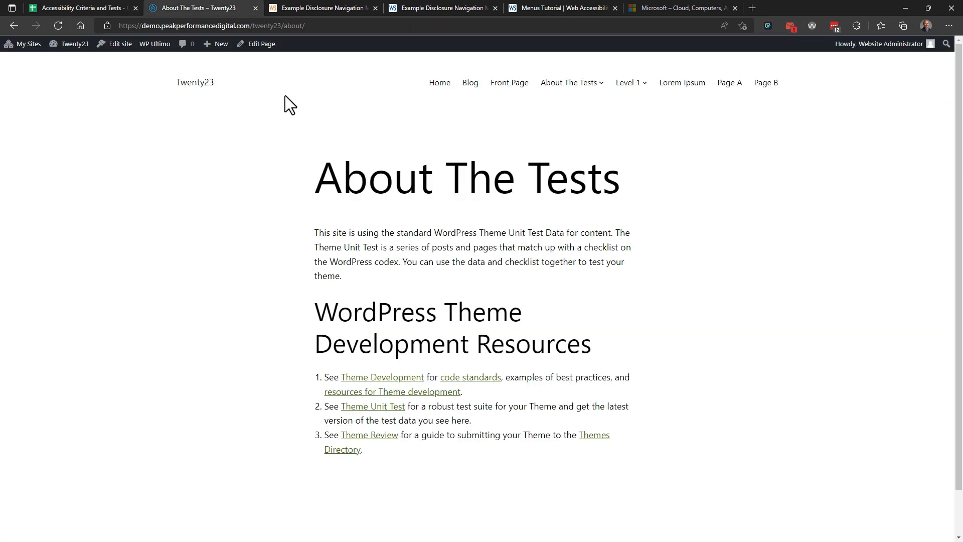
key("Tab")
key("Tab")
key("Tab")
key("Tab")
key("Tab")
key("Tab")
key("Tab")
key("Tab")
key("Tab")
key("Tab")
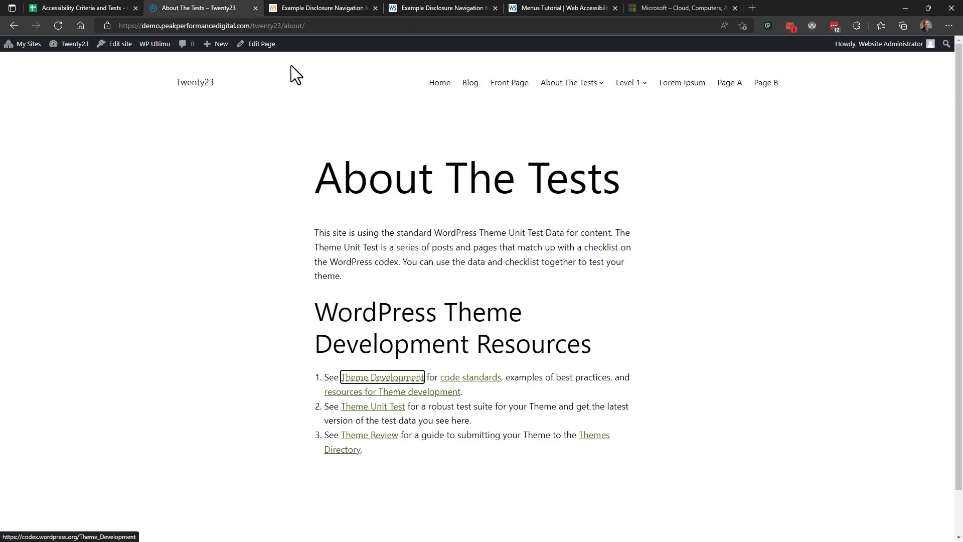
key("shift+Tab")
key("shift+Tab")
key("shift+Tab")
key("shift+Tab")
key("shift+Tab")
key("shift+Tab")
key("shift+Tab")
key("shift+Tab")
key("shift+Tab")
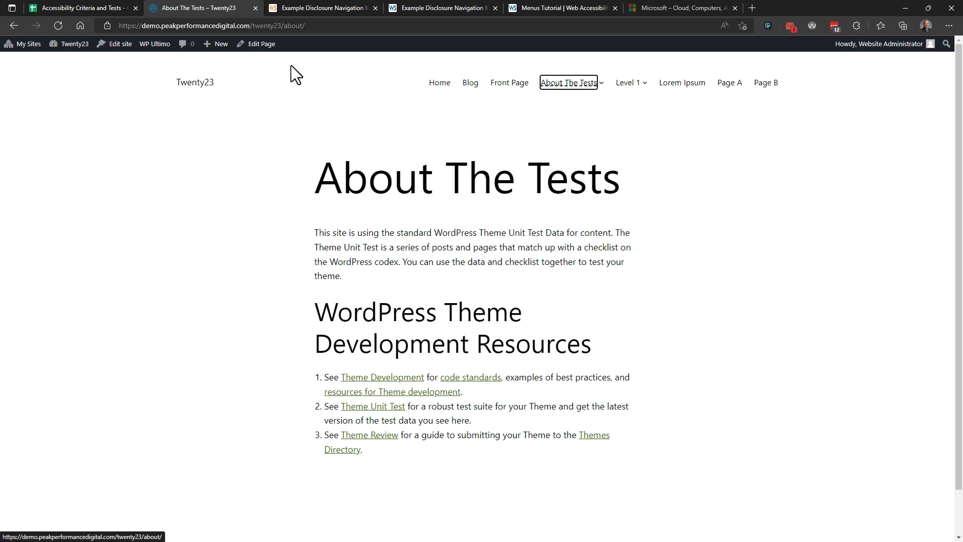
key("shift+Tab")
key("shift+Tab")
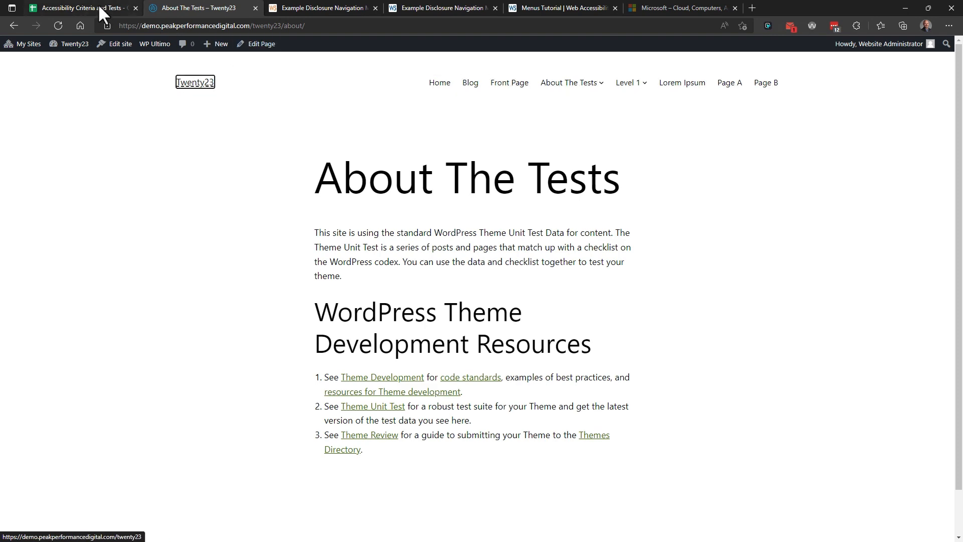
In the spreadsheet, set the WP 6.1 result for closing the open dropdown by keyboard and returning focus to its button to Pass
left_click(98, 7)
left_click(373, 378)
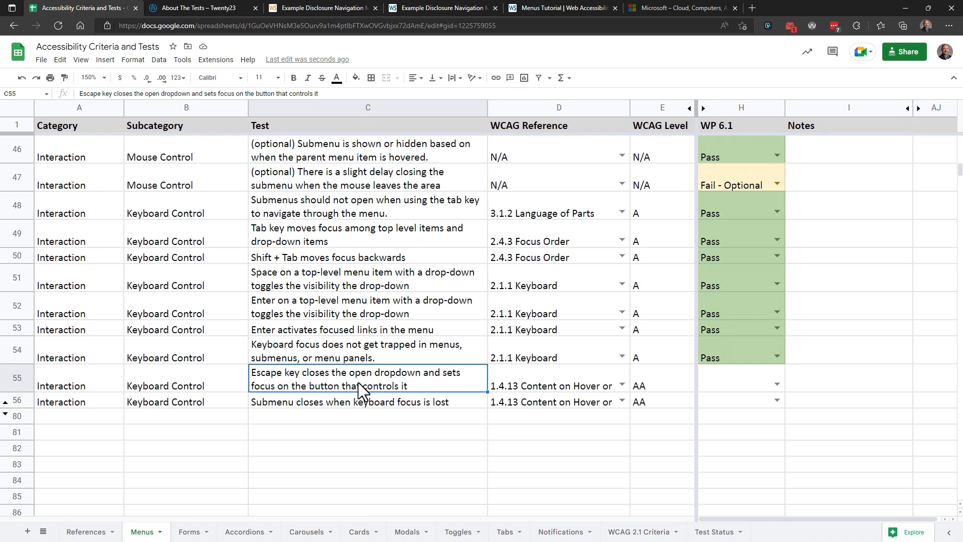
left_click(778, 384)
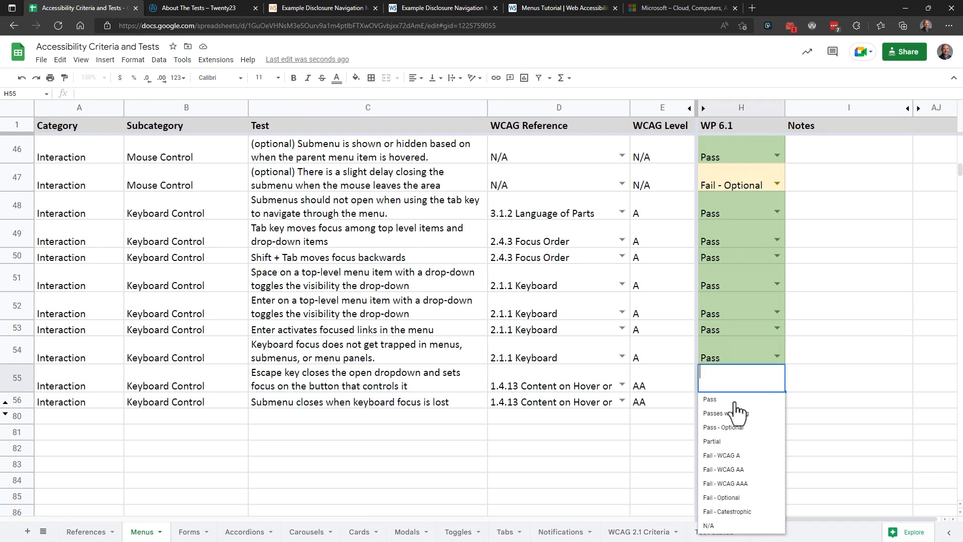
left_click(725, 400)
Open the About The Tests submenu by keyboard, move focus into its items, and dismiss it to check where focus returns
left_click(185, 6)
key("Tab")
key("Tab")
key("Tab")
key("Tab")
key("Tab")
key("Tab")
key("Tab")
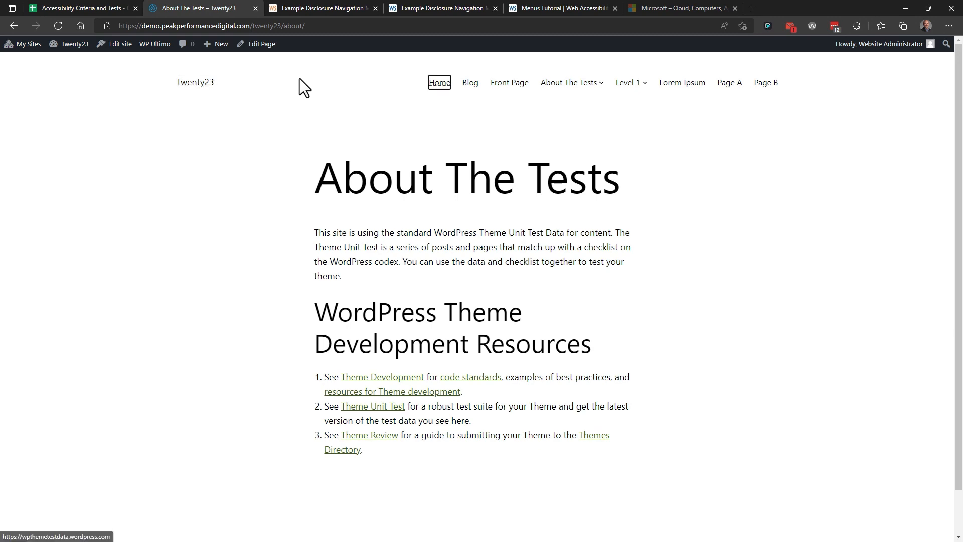
key("Escape")
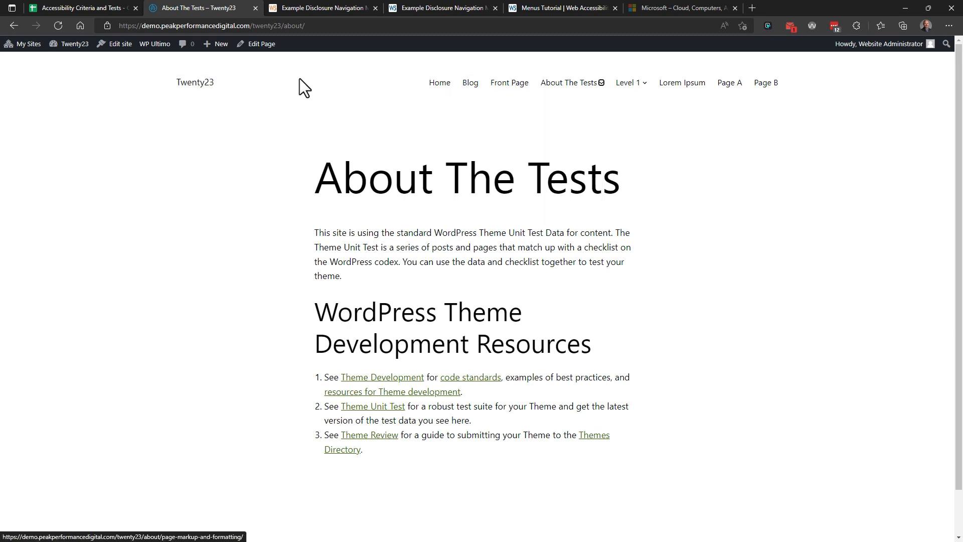
In the spreadsheet, set the WP 6.1 result for the submenu closing when keyboard focus is lost to Pass
key("ctrl+shift+Tab")
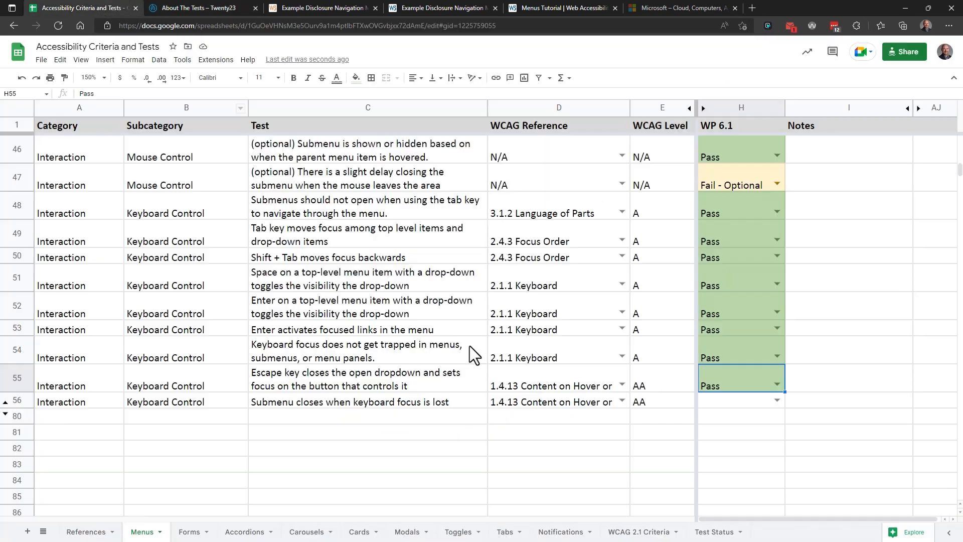
left_click(324, 401)
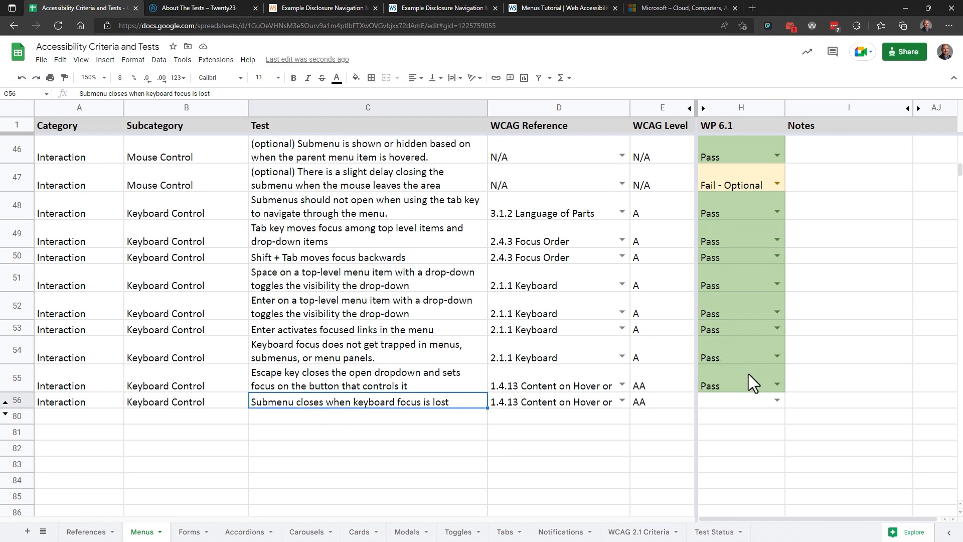
left_click(776, 402)
left_click(707, 415)
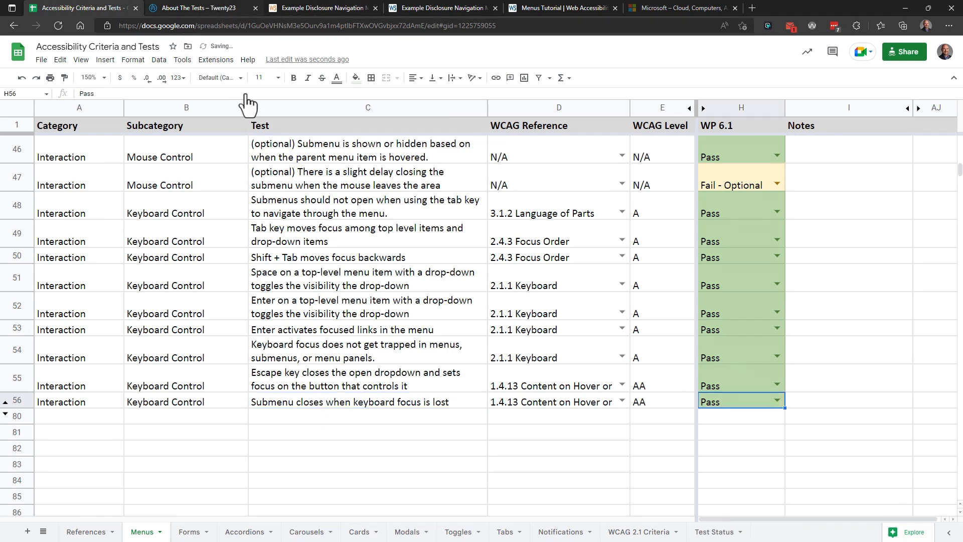
On the Twenty23 page, open the About The Tests submenu by keyboard and move focus past its last item to Level 1
key("ctrl+Tab")
key("Tab")
key("Tab")
key("Tab")
key("Tab")
key("Tab")
key("Return")
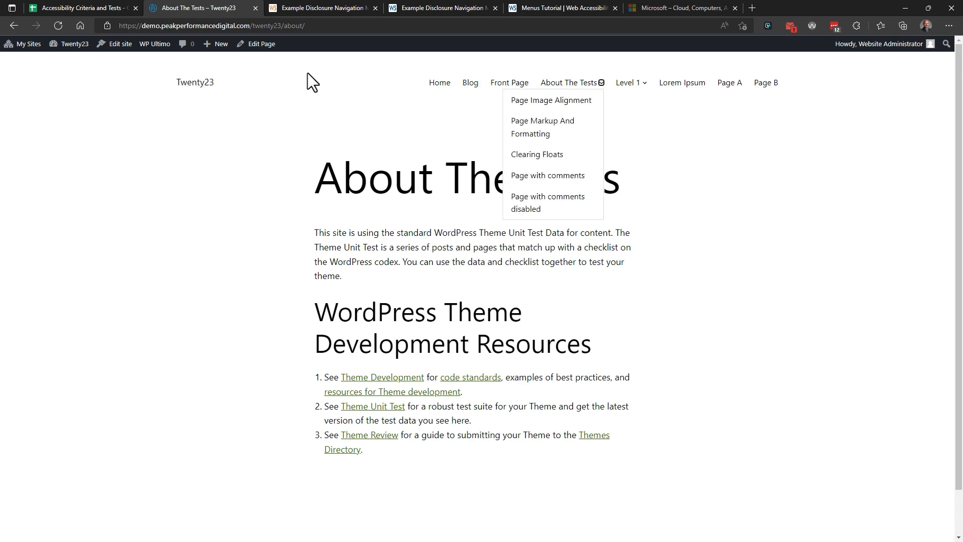
key("Tab")
key("Tab")
key("Tab")
key("Tab")
key("Tab")
key("Tab")
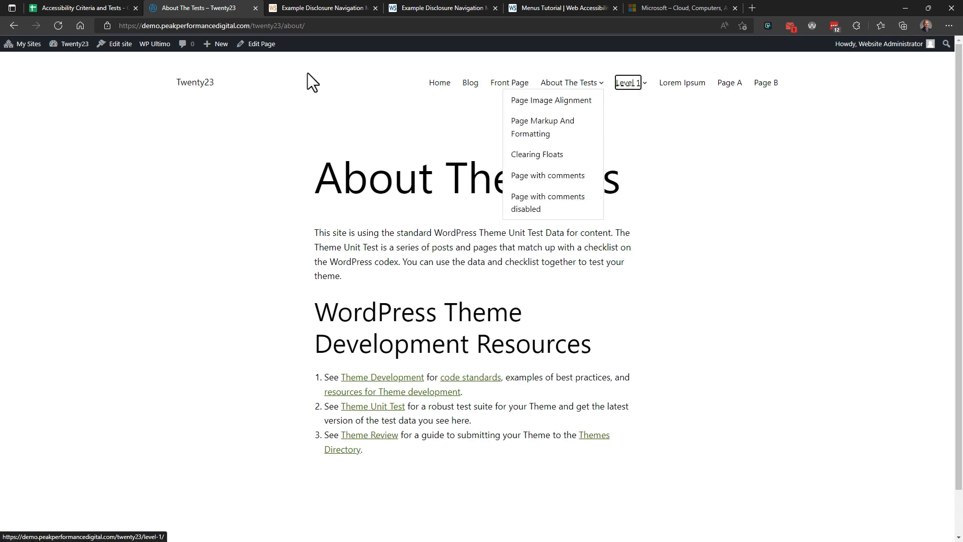
Return to the Accessibility Criteria and Tests spreadsheet and review the WP 6.1 menu results, examining the current menu item indication and aria-expanded state tests
key("Tab")
key("ctrl+shift+Tab")
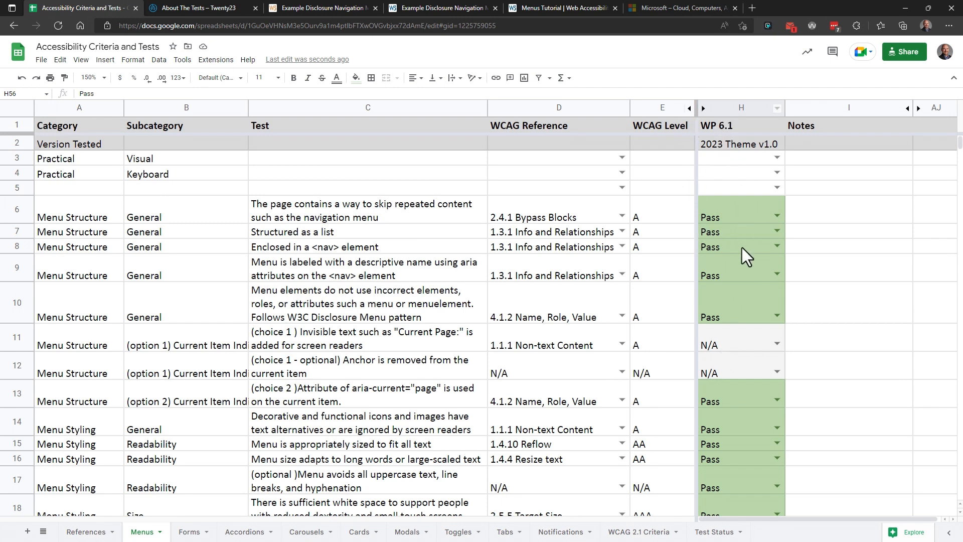
scroll(742, 248, "down", 10)
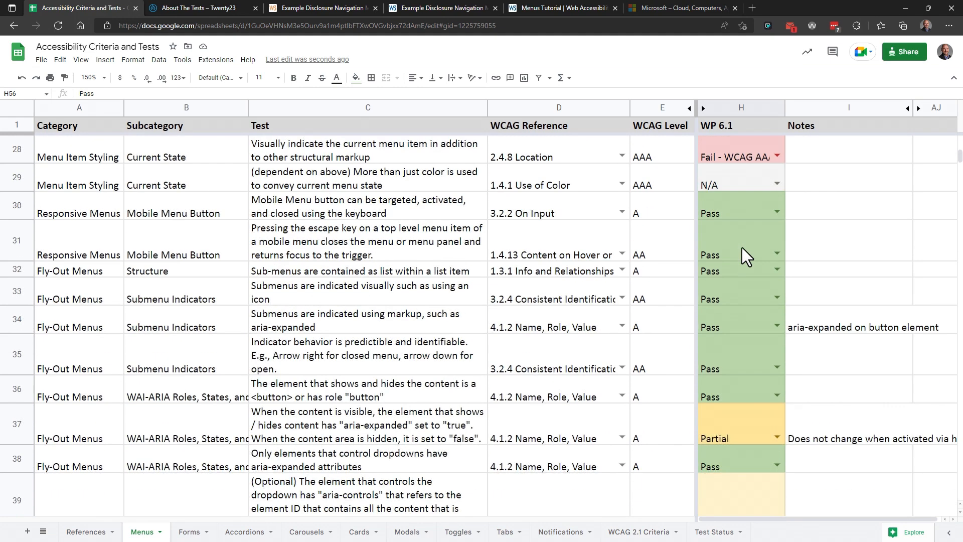
left_click(384, 182)
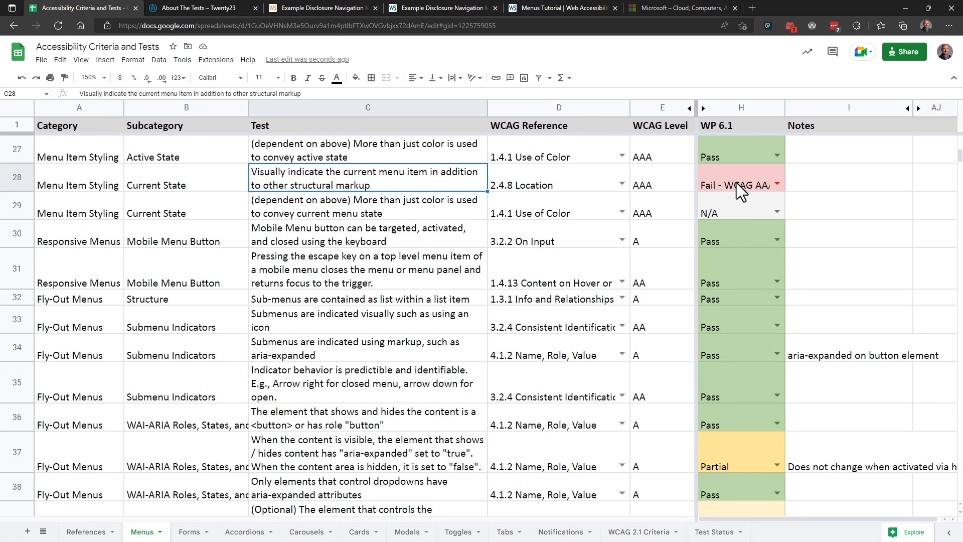
scroll(758, 304, "down", 2)
left_click(712, 328)
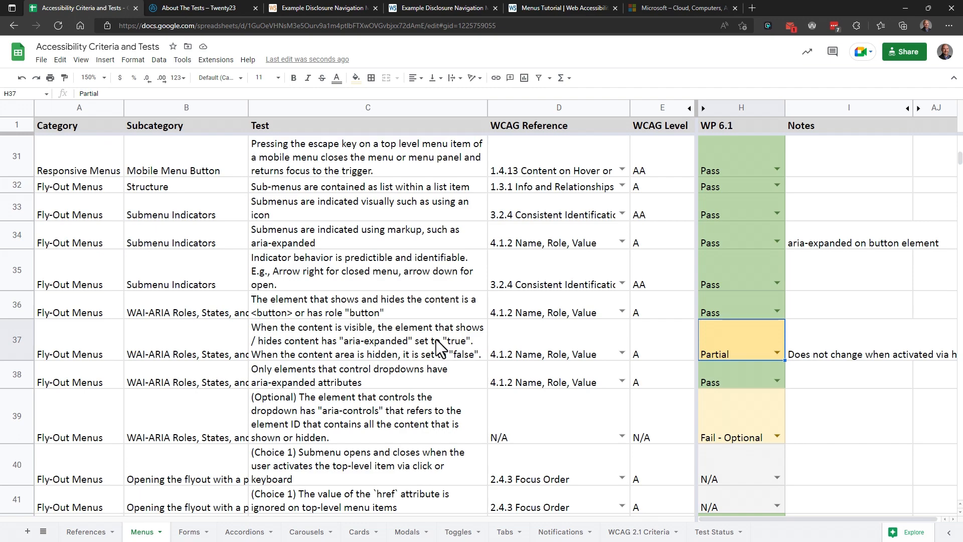
scroll(751, 327, "down", 8)
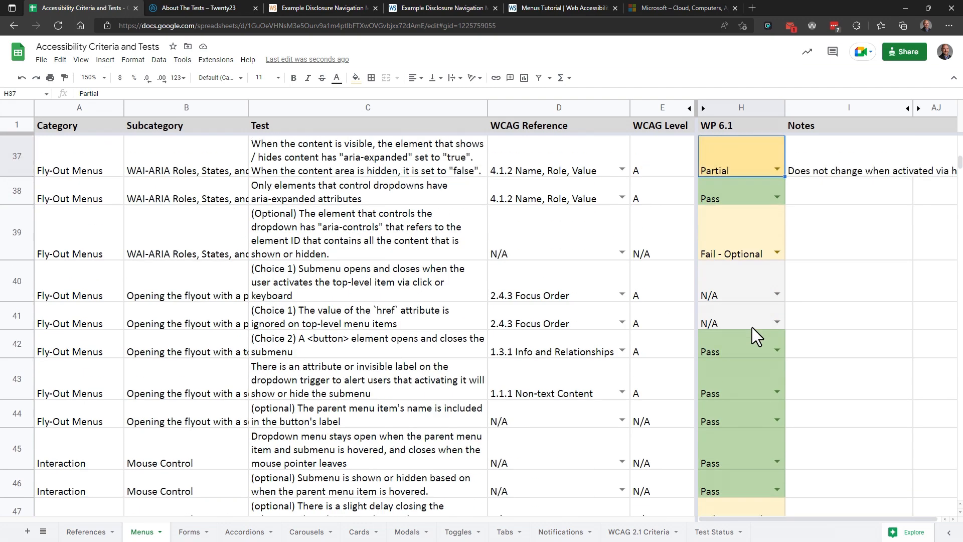
scroll(752, 327, "up", 15)
scroll(755, 333, "up", 2)
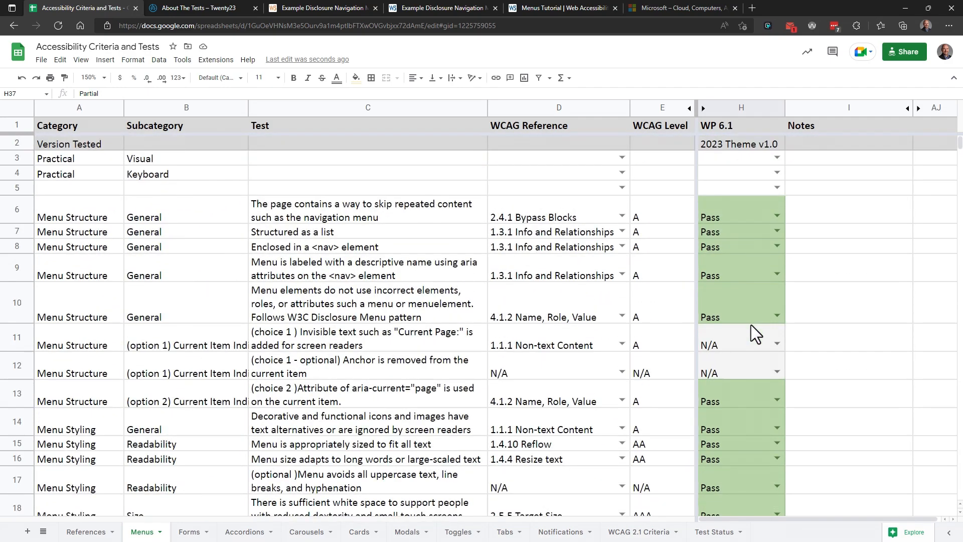